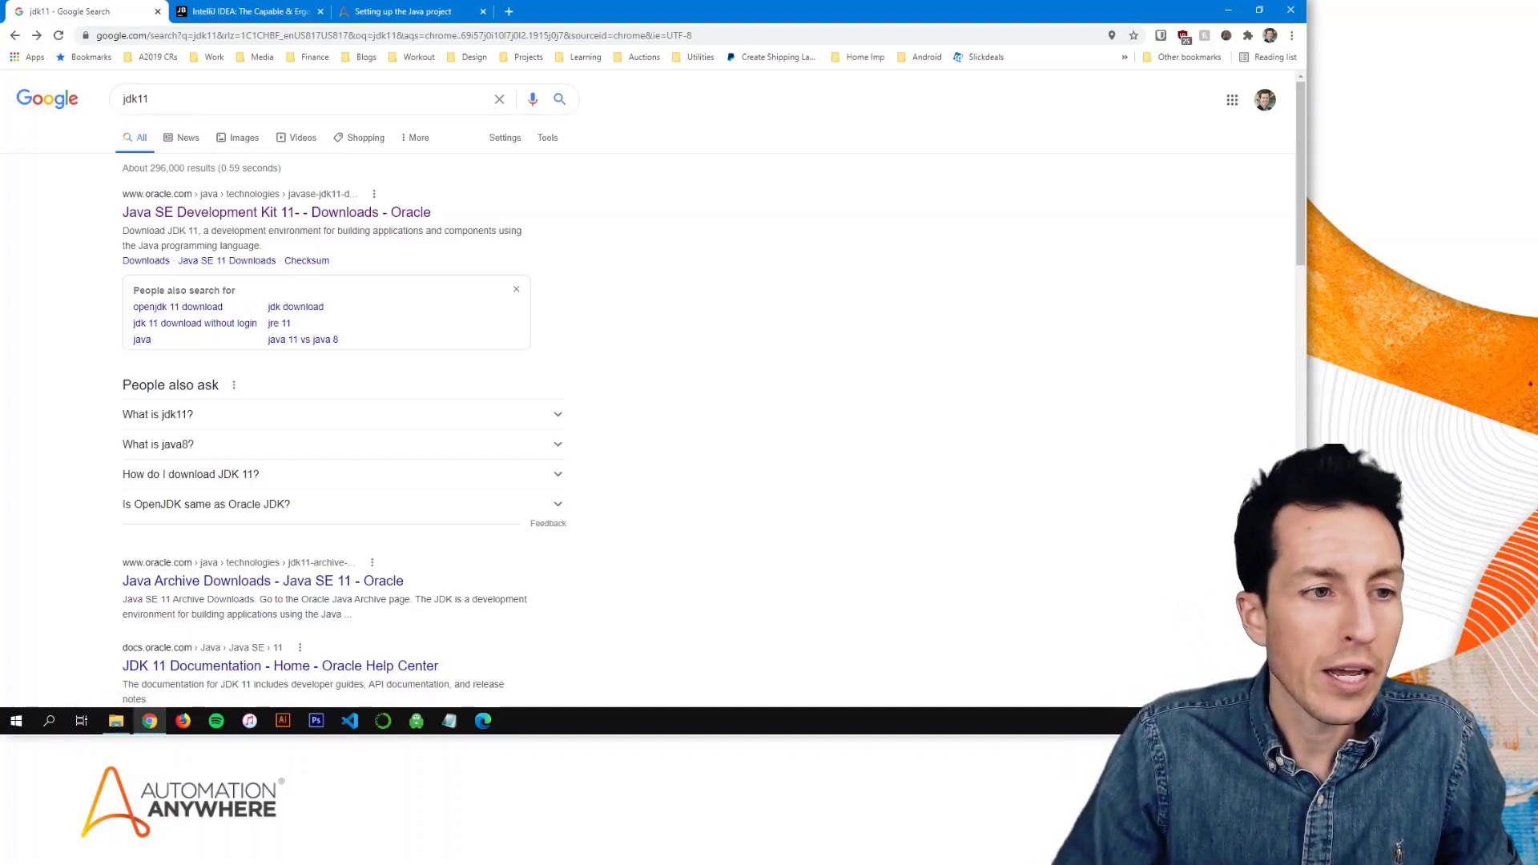
# Step: Open Oracle's Java SE Development Kit 11 downloads page and examine the Windows x64 installer and compressed archive entries
pyautogui.click(208, 213)
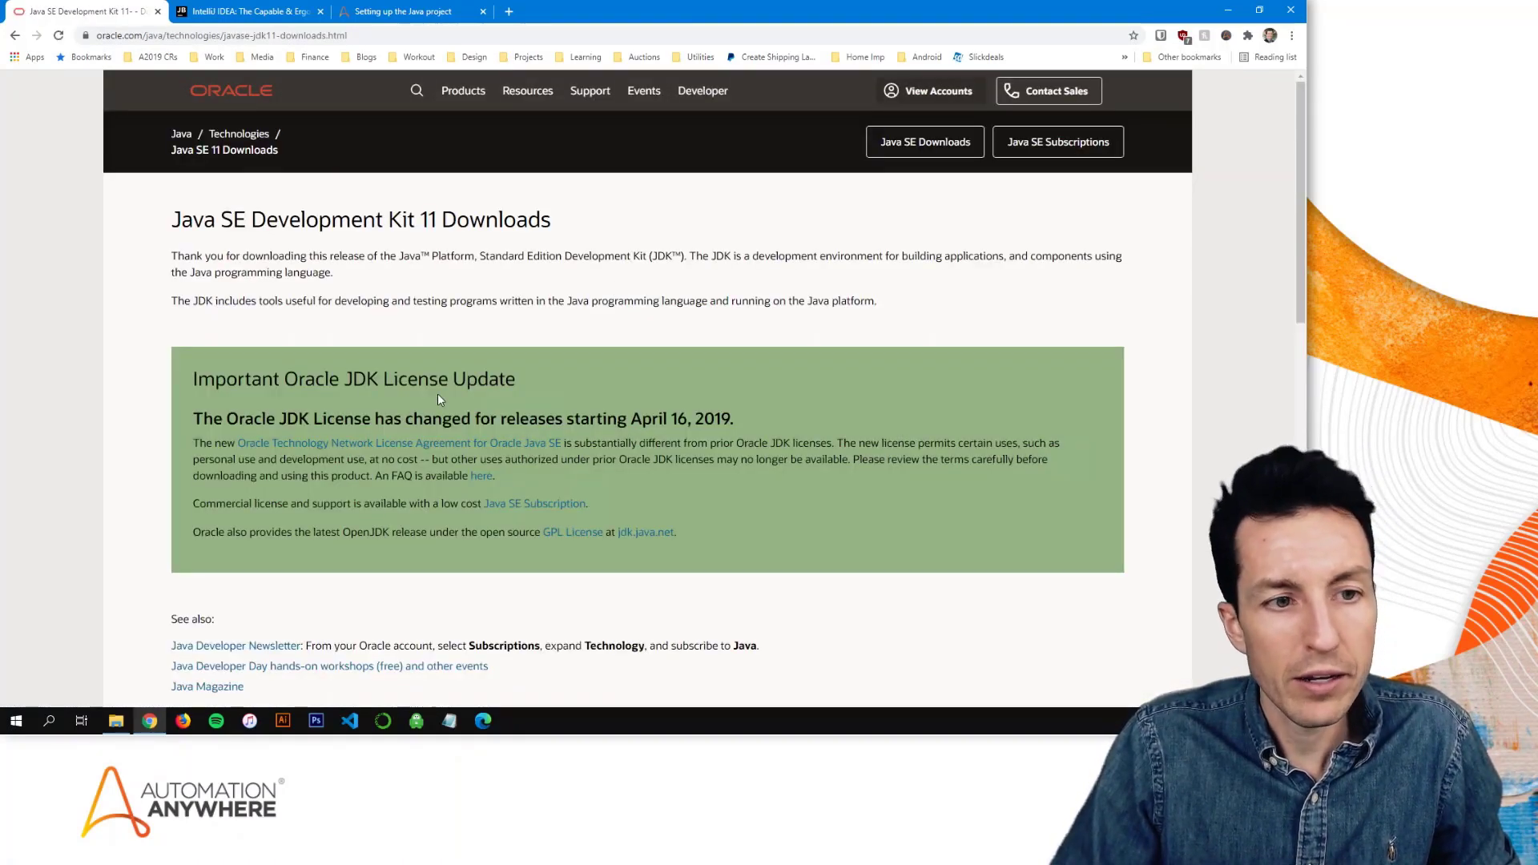
pyautogui.scroll(-5, 731, 332)
pyautogui.scroll(-6, 731, 332)
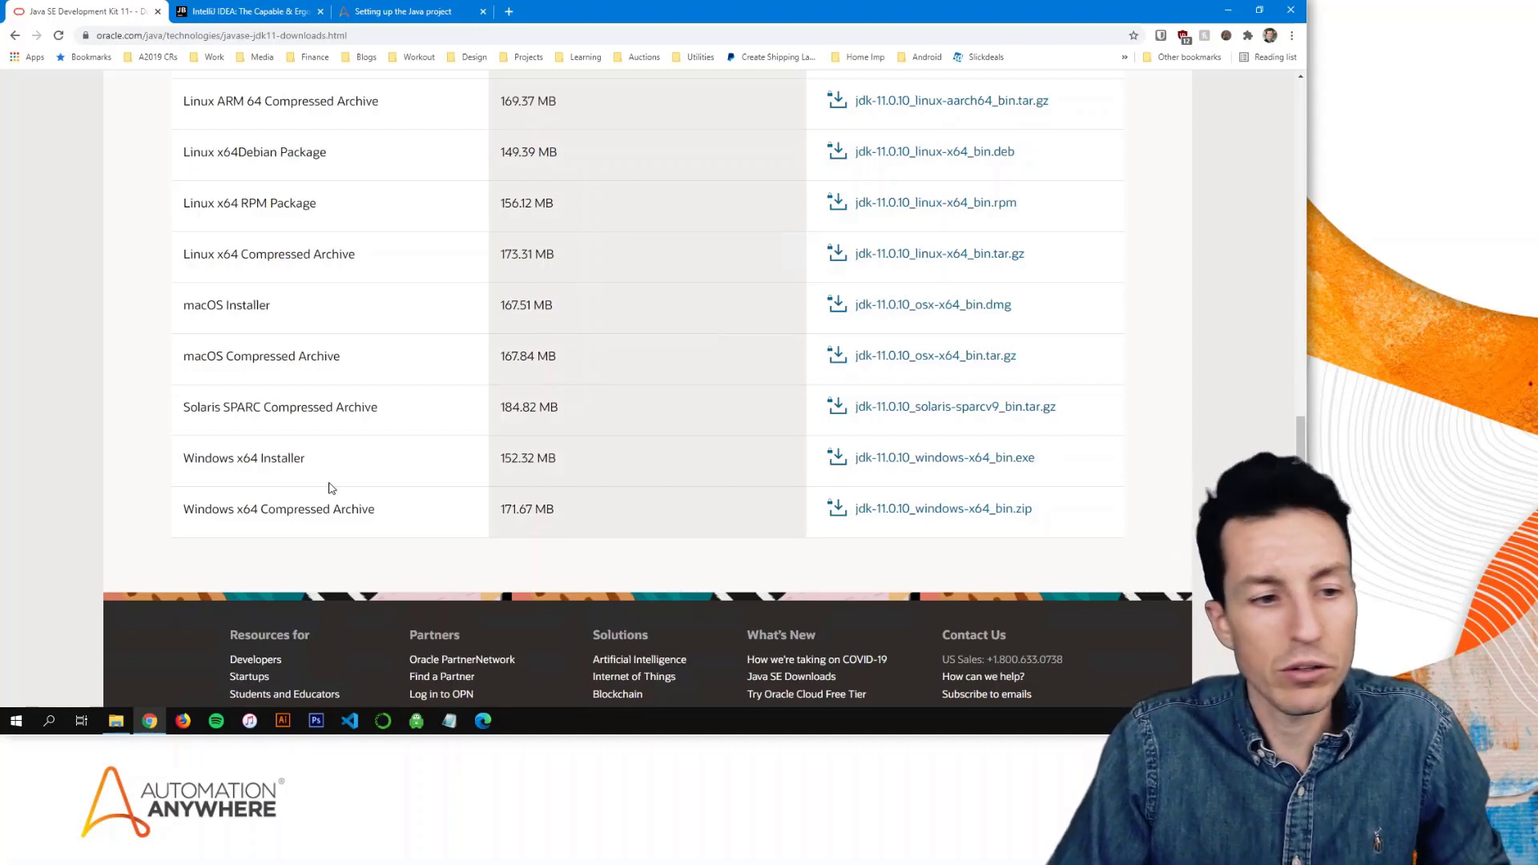
pyautogui.moveTo(183, 459); pyautogui.dragTo(307, 458)
pyautogui.moveTo(183, 510); pyautogui.dragTo(375, 516)
pyautogui.click(433, 506)
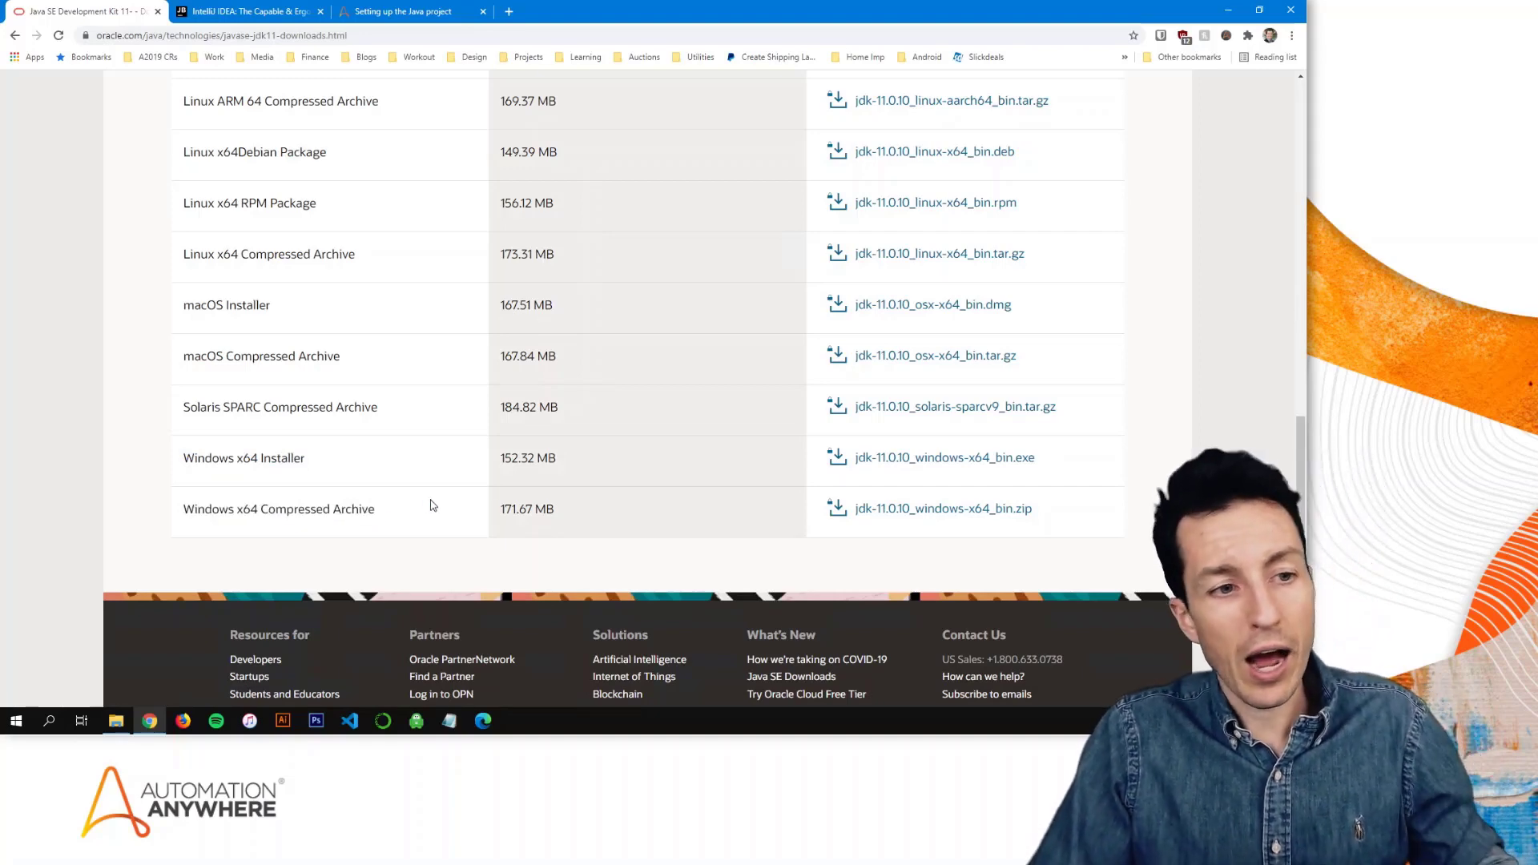
pyautogui.scroll(4, 432, 506)
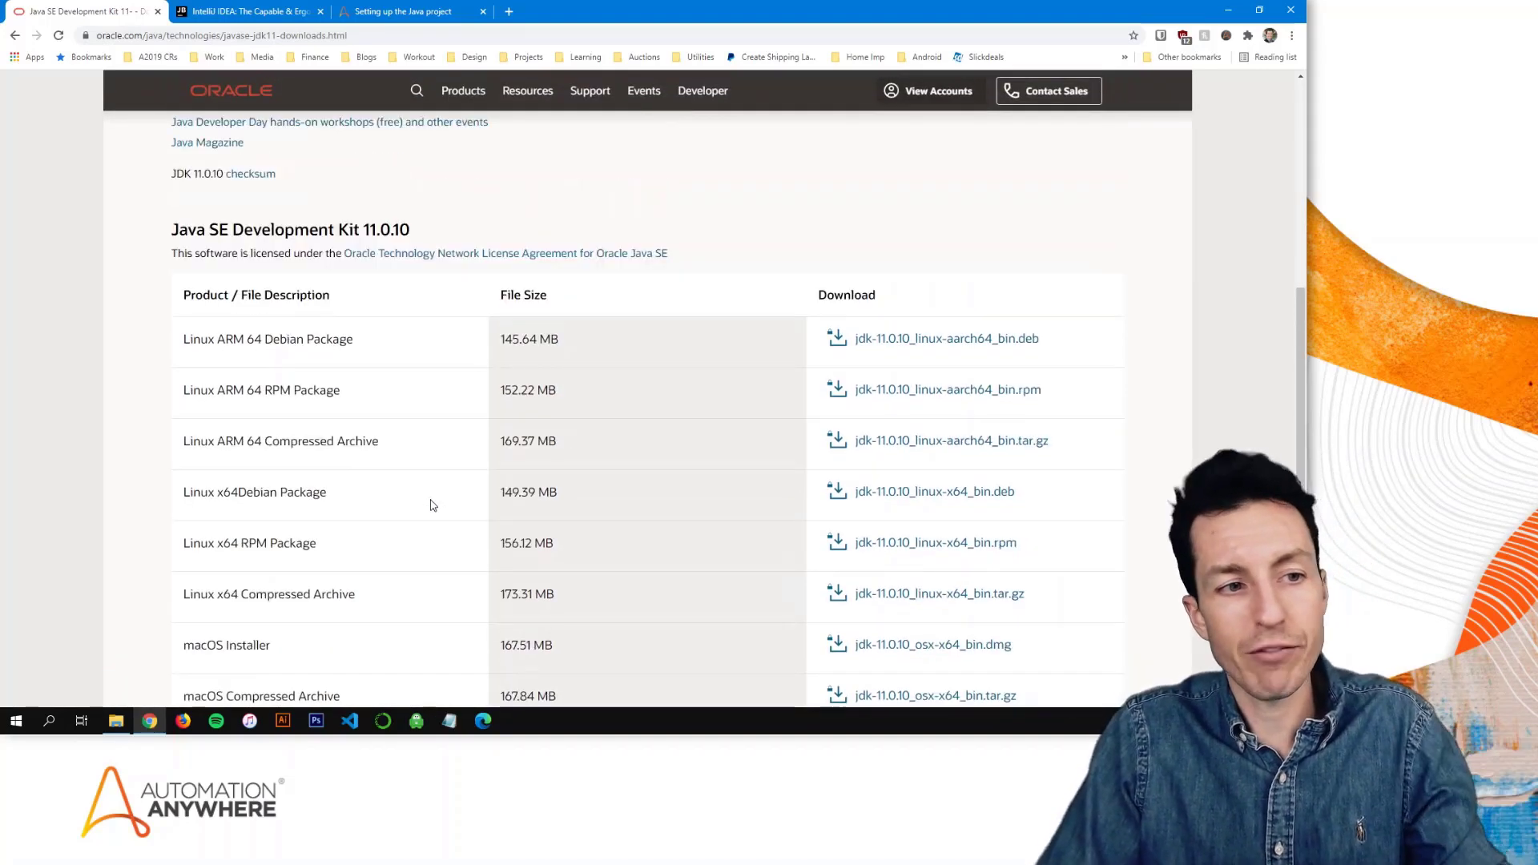
pyautogui.scroll(-2, 433, 506)
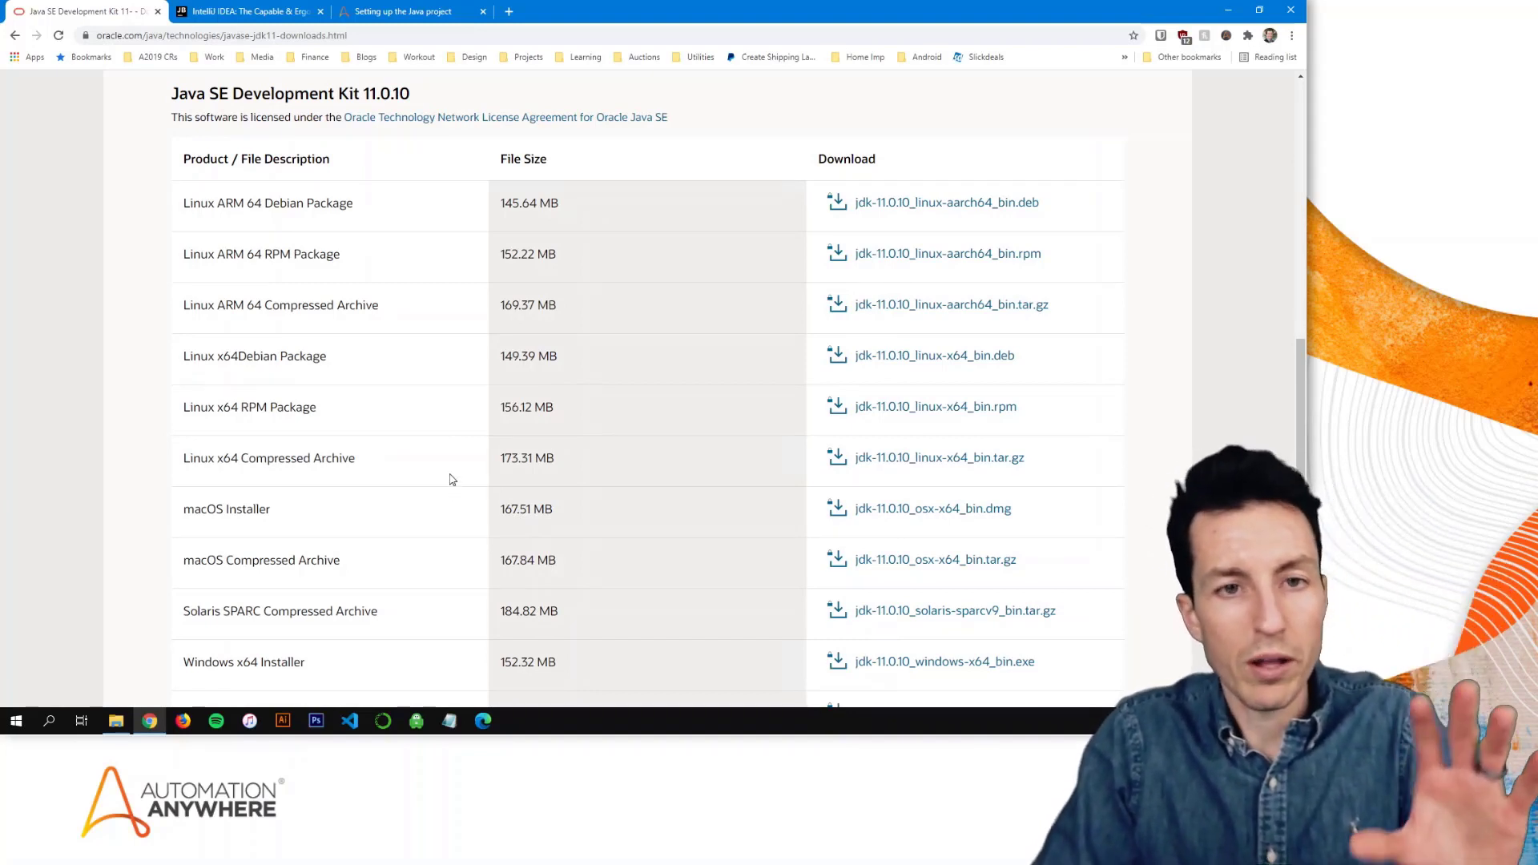
pyautogui.scroll(-3, 453, 480)
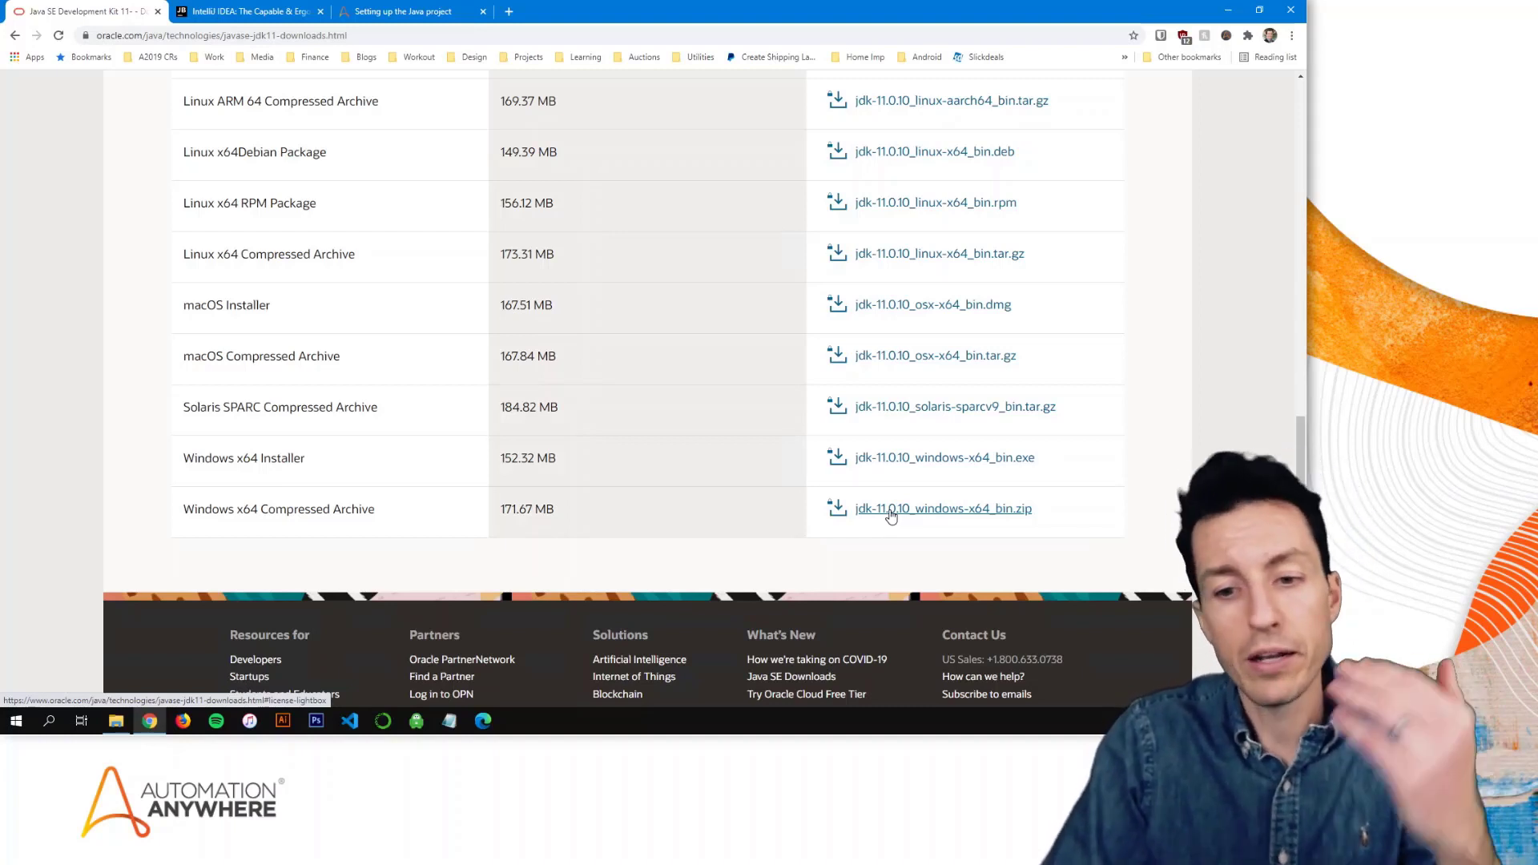
# Step: Open the IntelliJ IDEA download page for Windows and compare the features of the Ultimate and Community editions
pyautogui.click(234, 20)
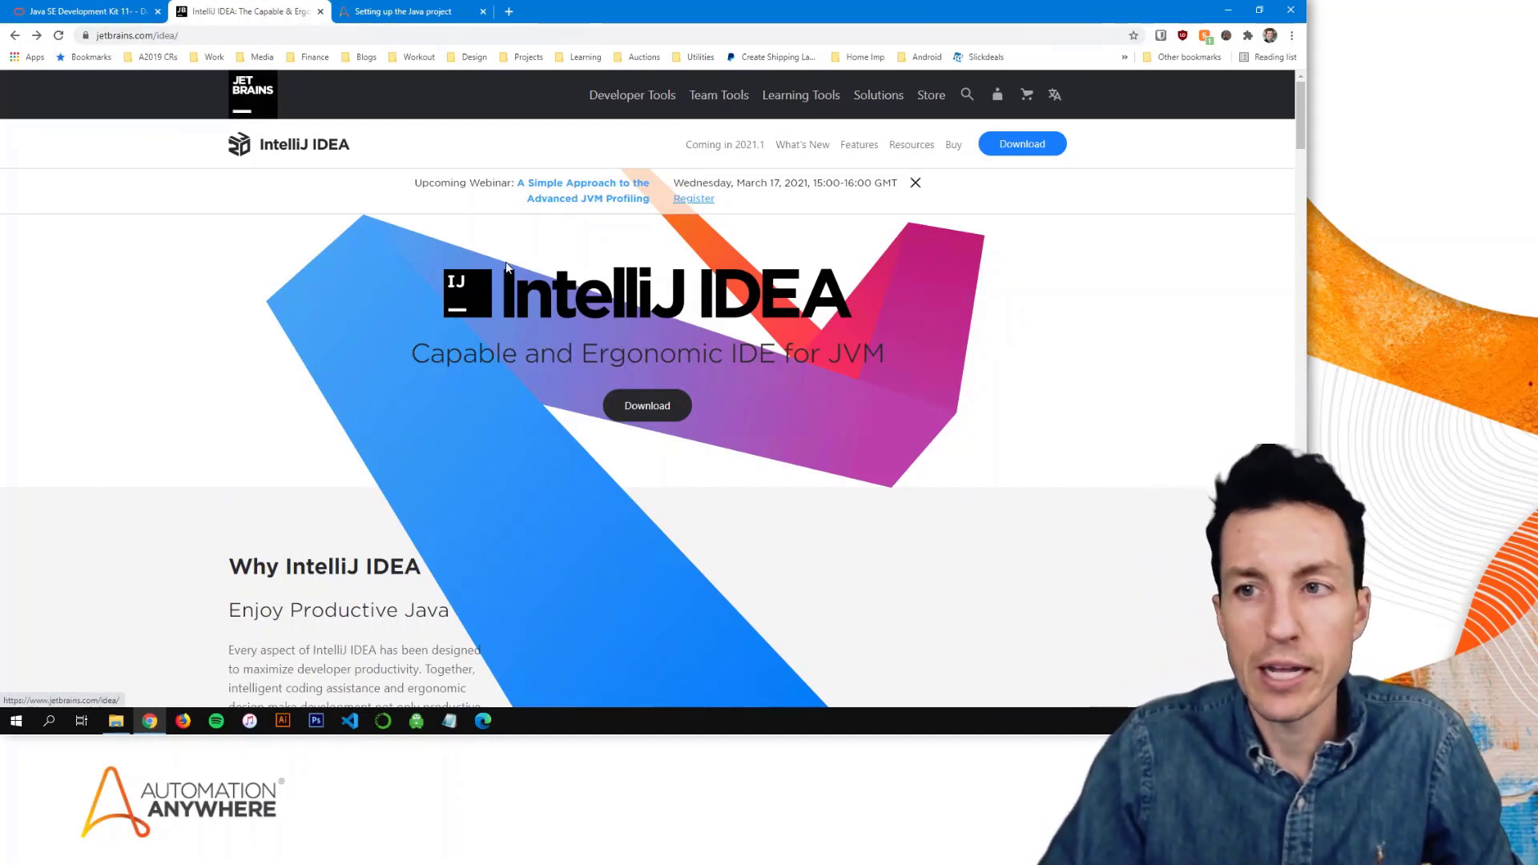
pyautogui.click(665, 404)
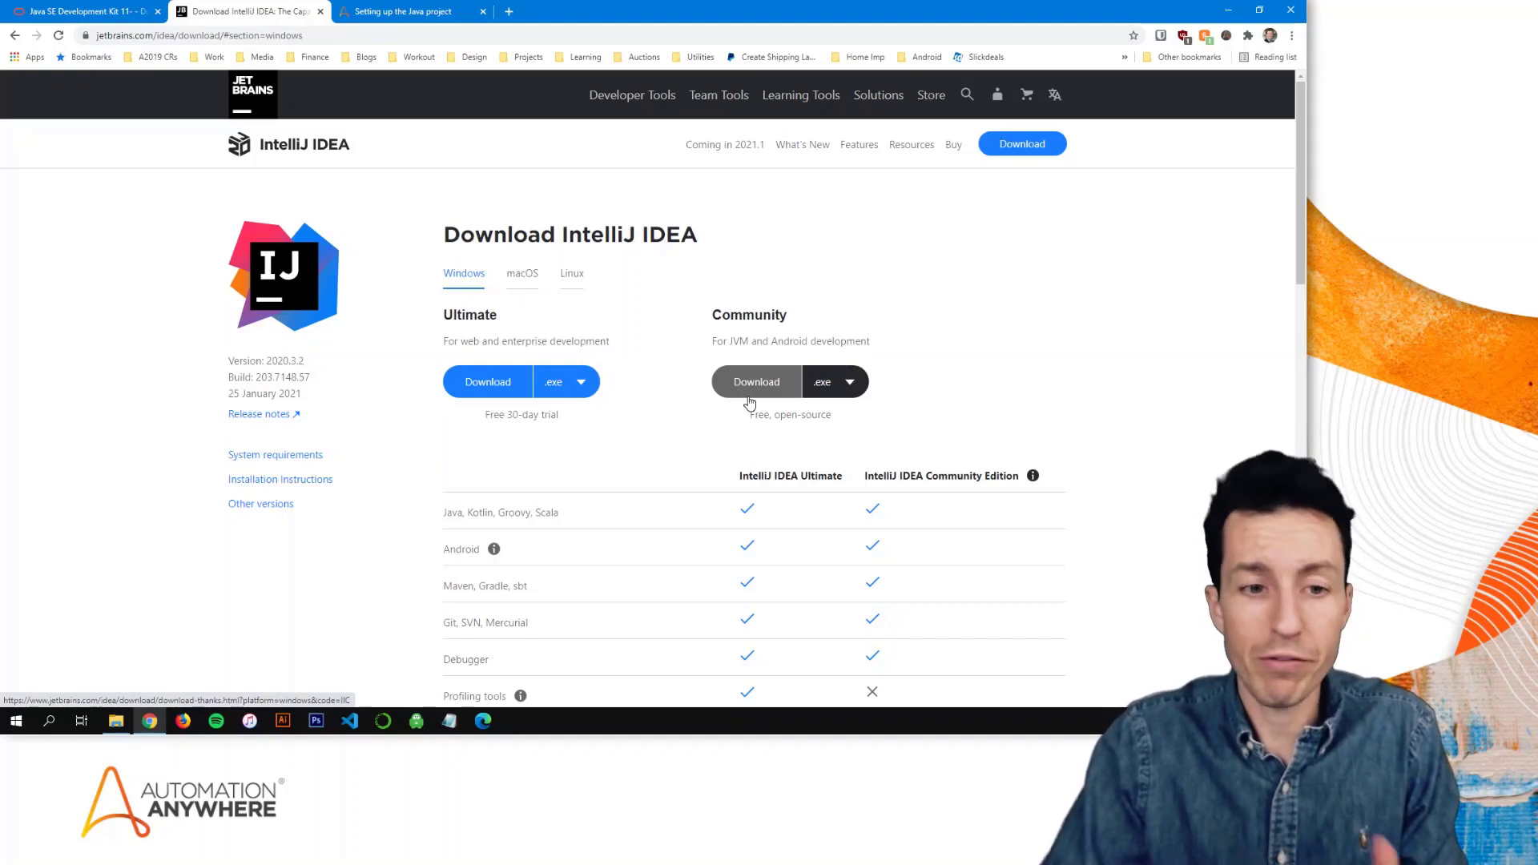
pyautogui.scroll(-2, 503, 385)
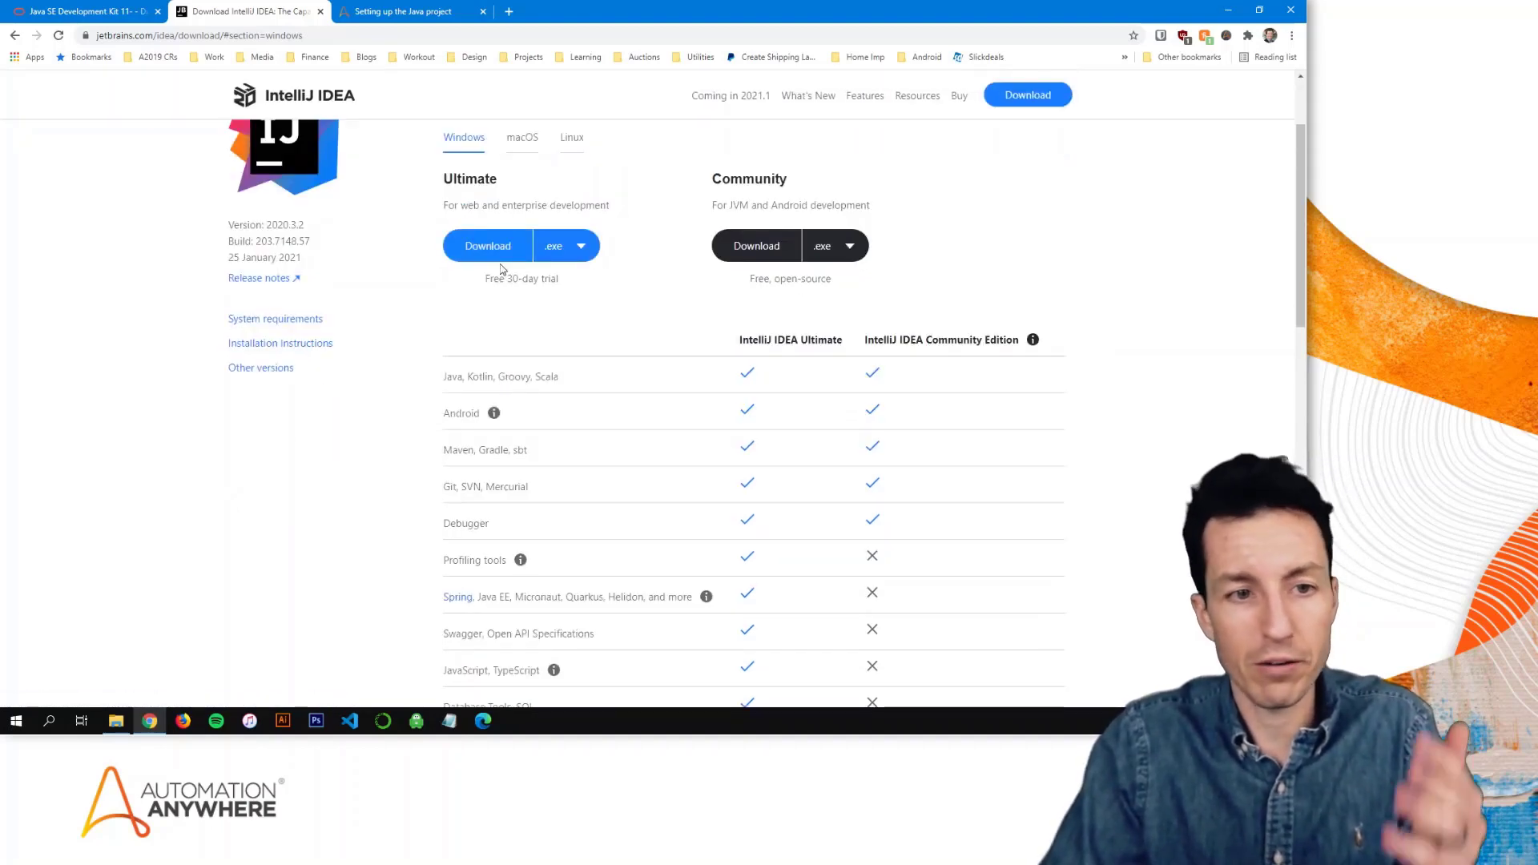
pyautogui.scroll(-2, 503, 268)
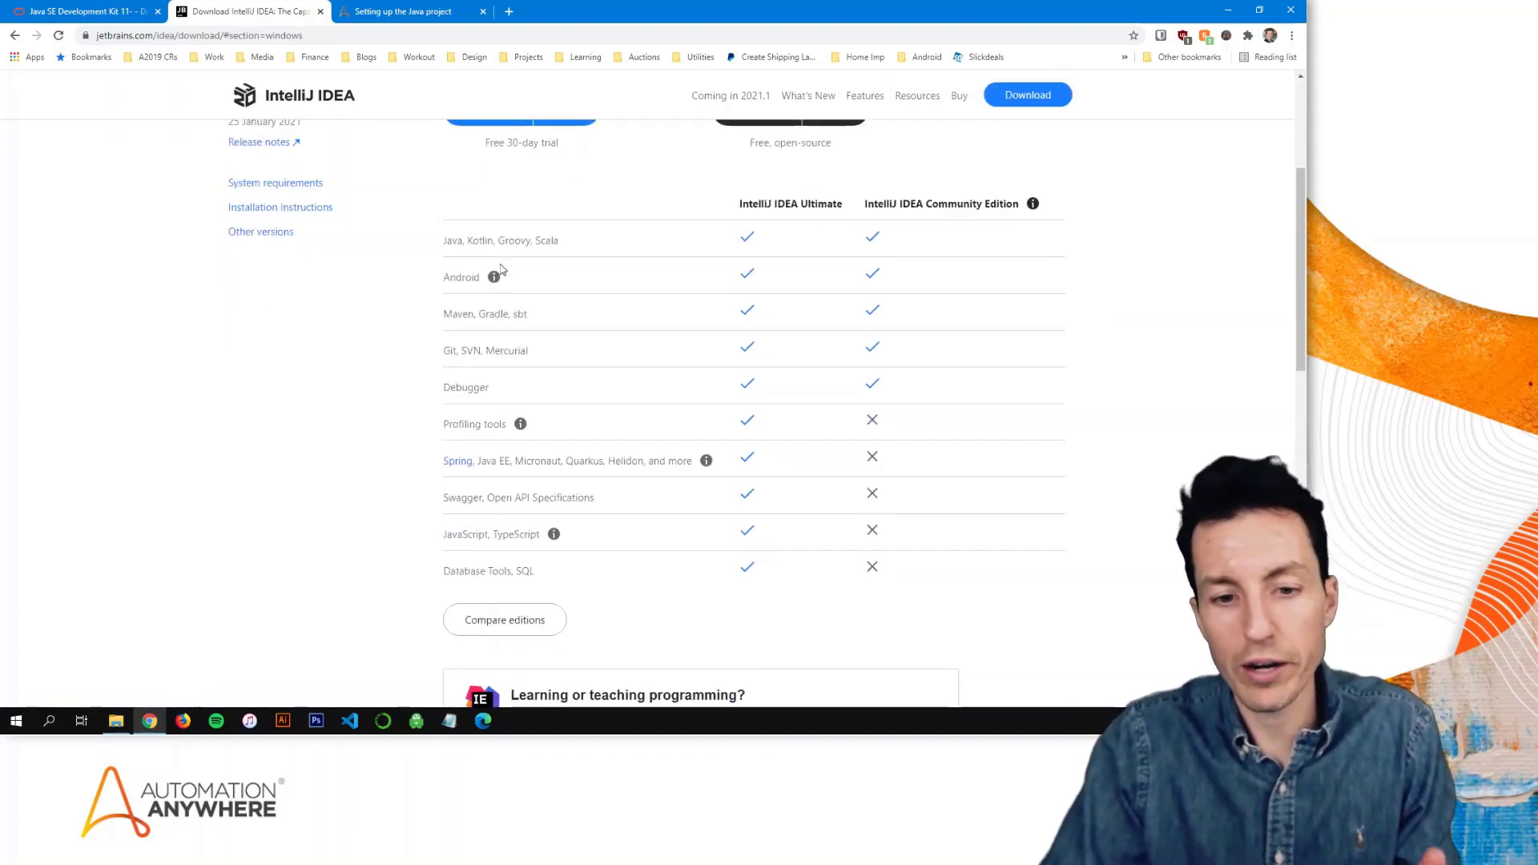
pyautogui.scroll(4, 502, 269)
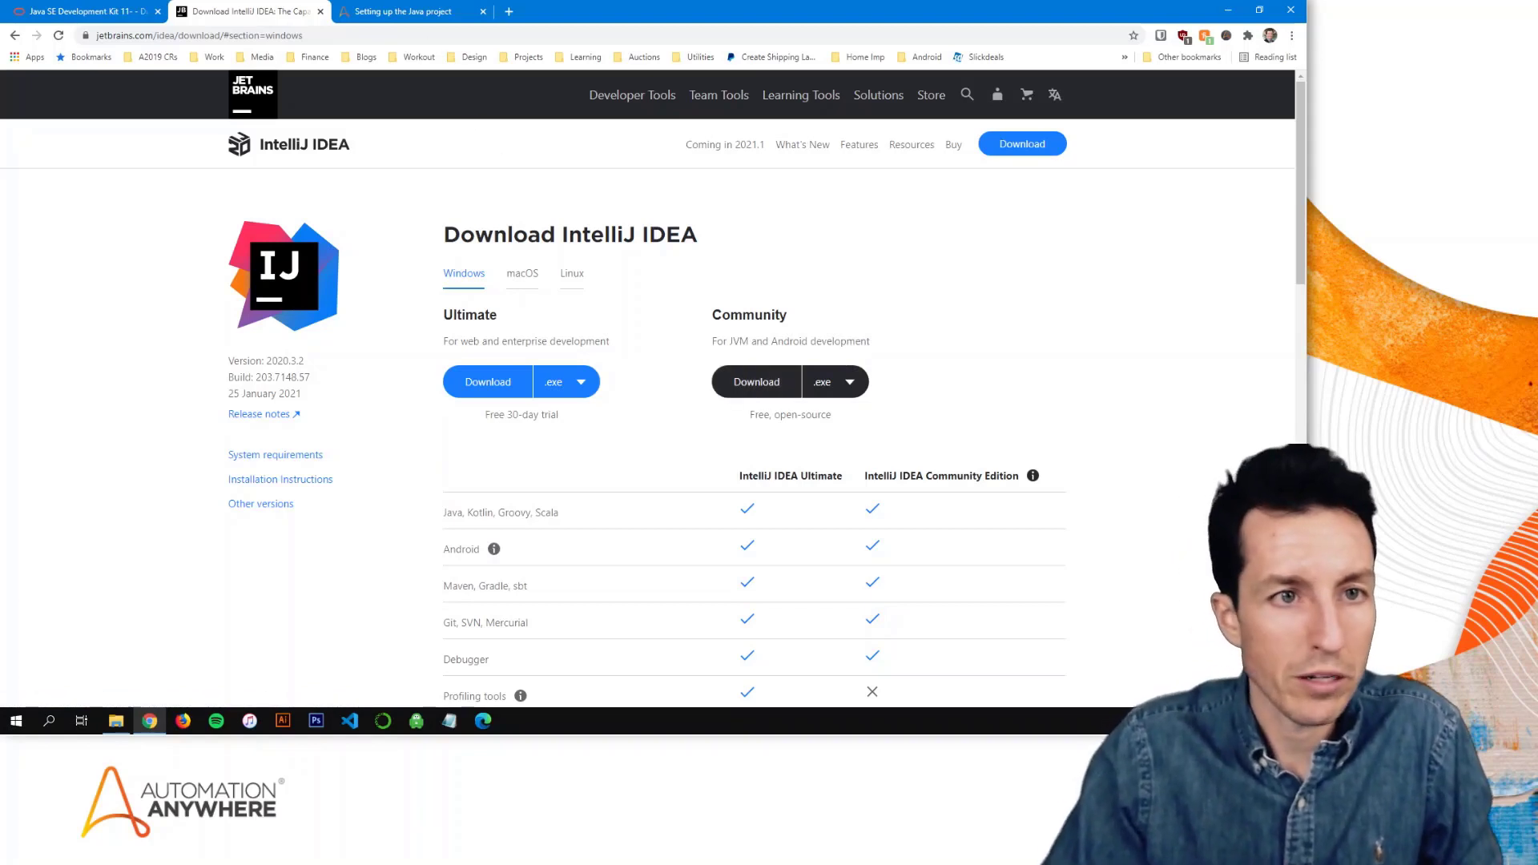
# Step: Review the prerequisites and the package SDK zip releases in the "Setting up the Java project" documentation
pyautogui.click(419, 17)
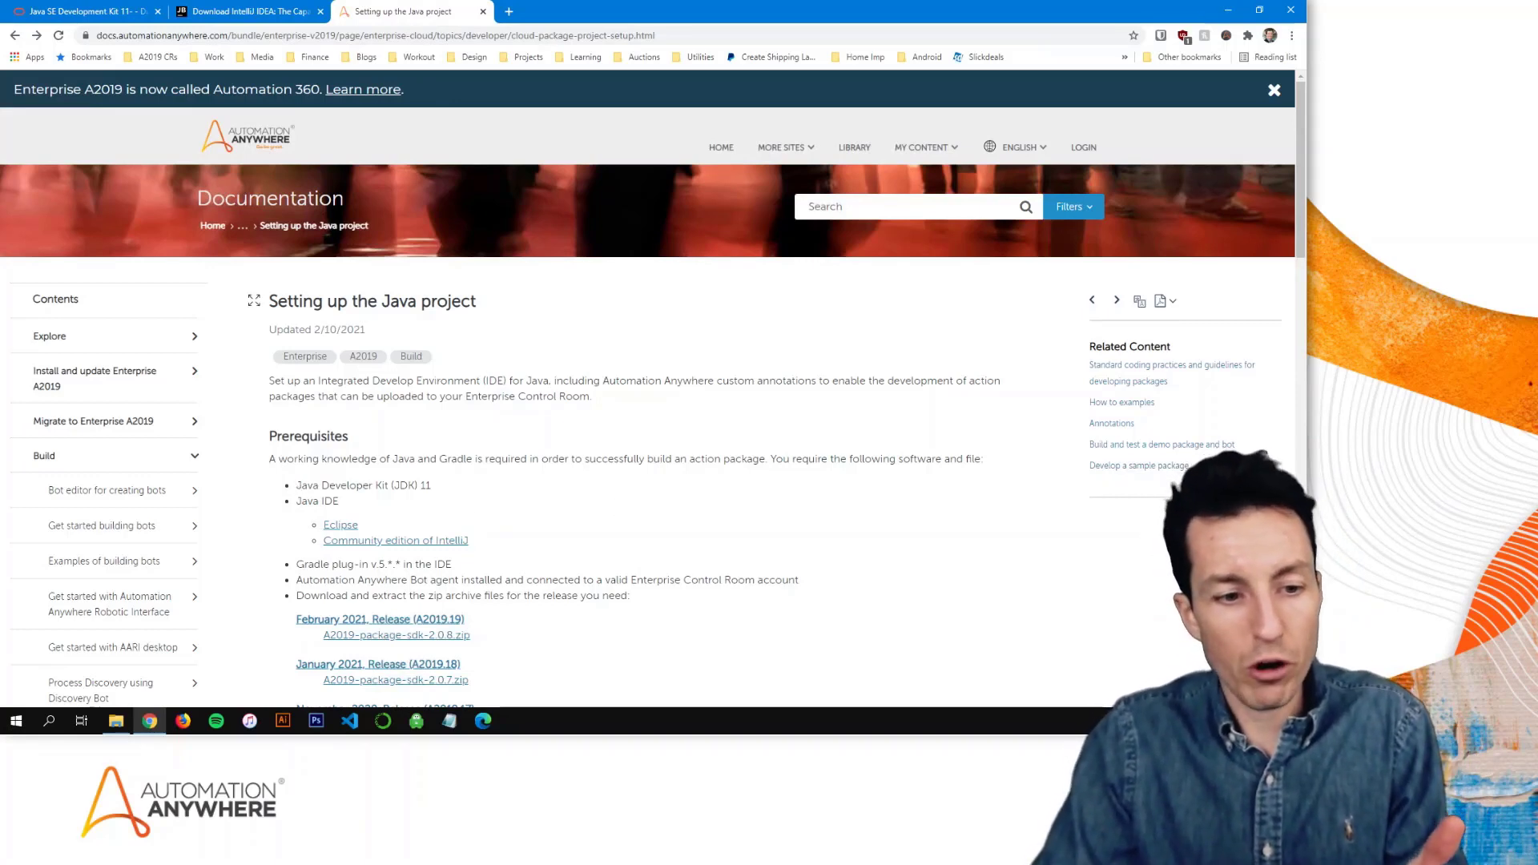
pyautogui.moveTo(296, 487); pyautogui.dragTo(575, 579)
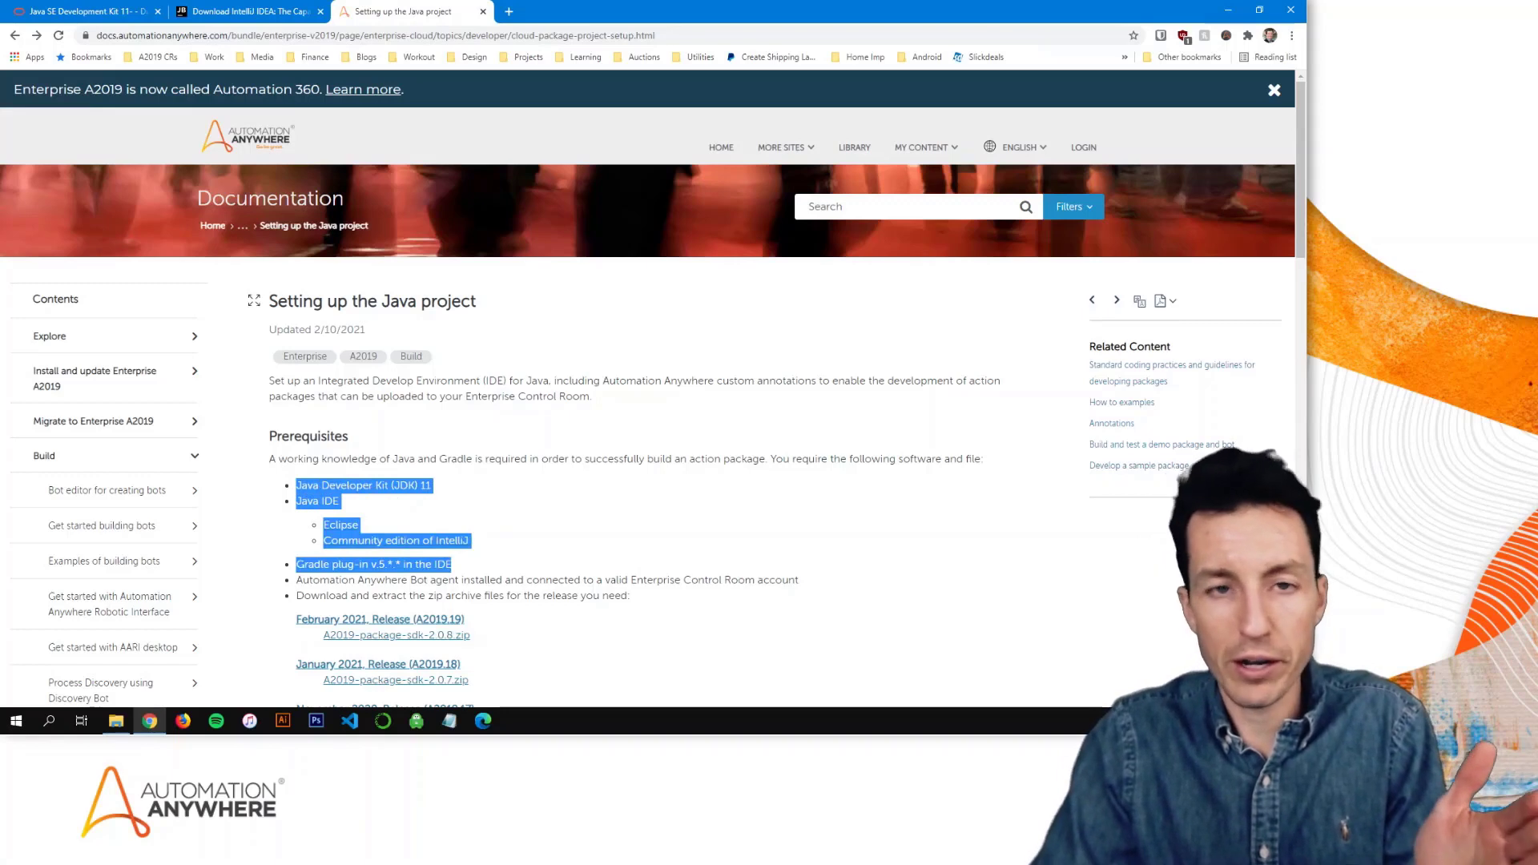
pyautogui.click(576, 579)
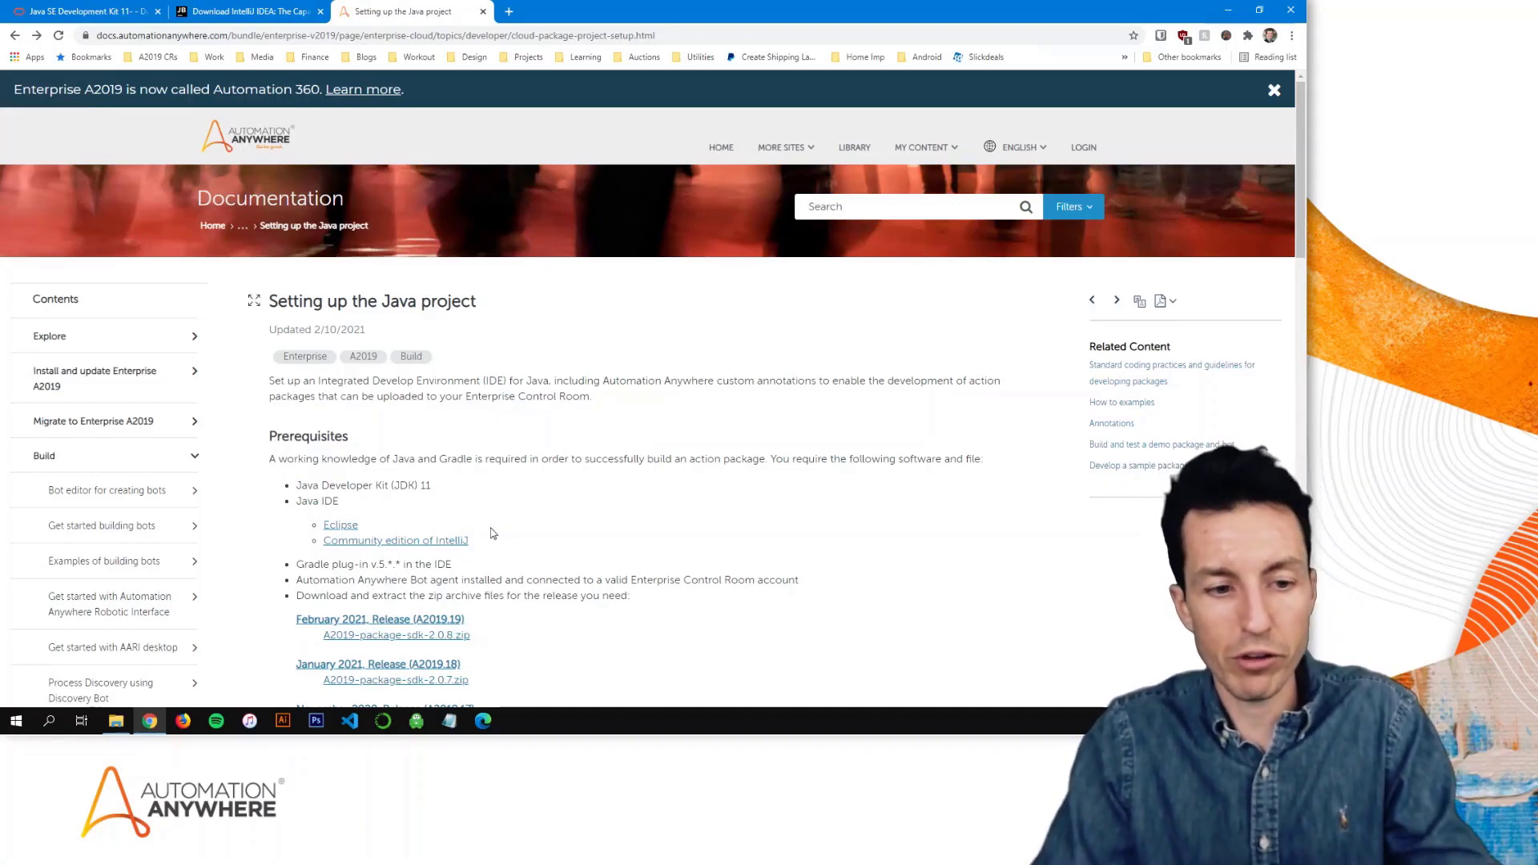
pyautogui.scroll(-1, 492, 533)
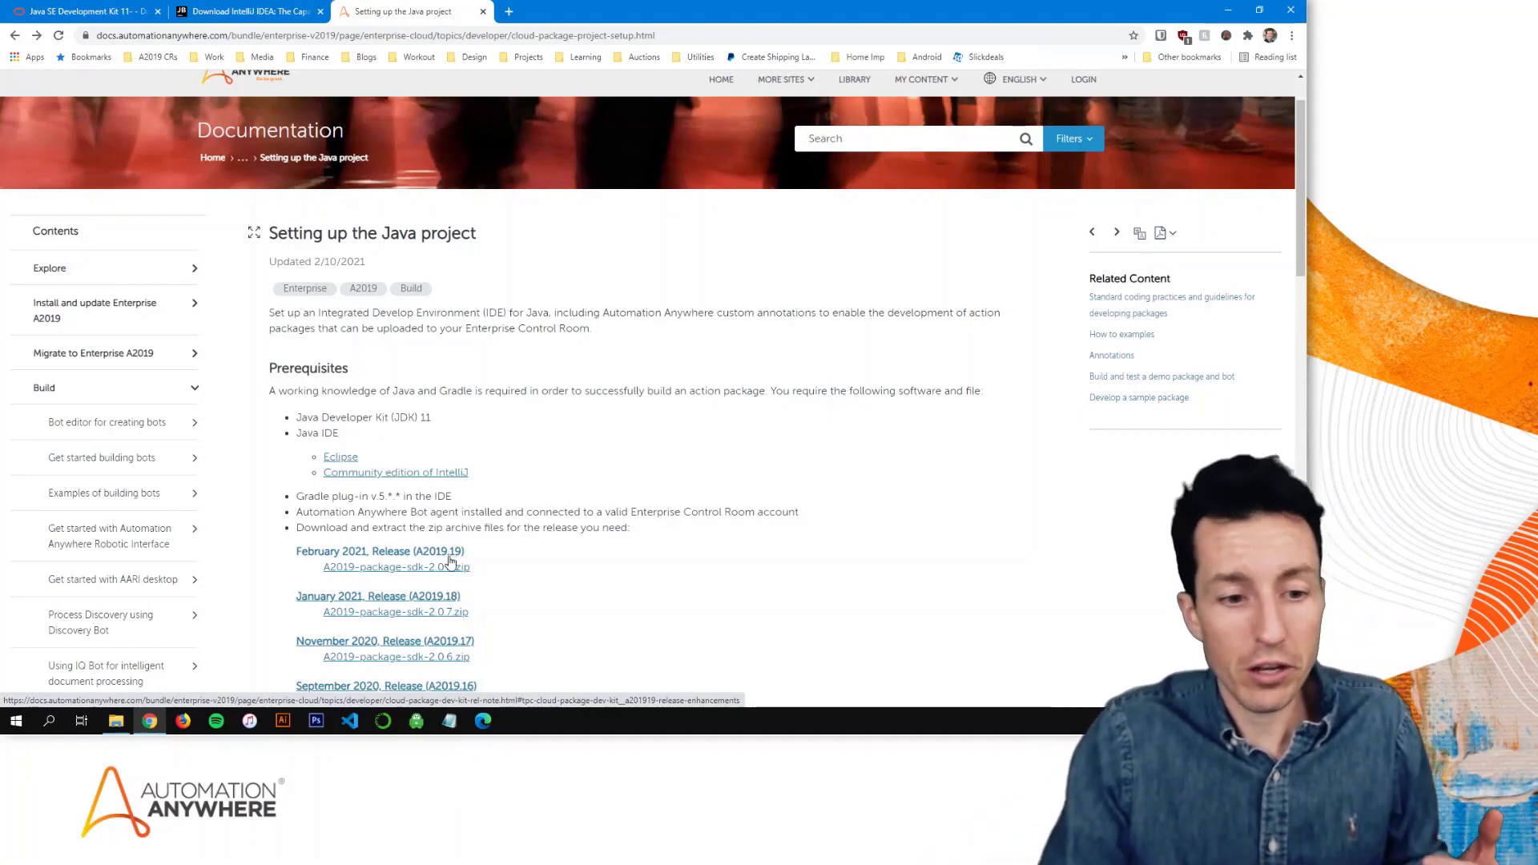
pyautogui.scroll(-2, 492, 559)
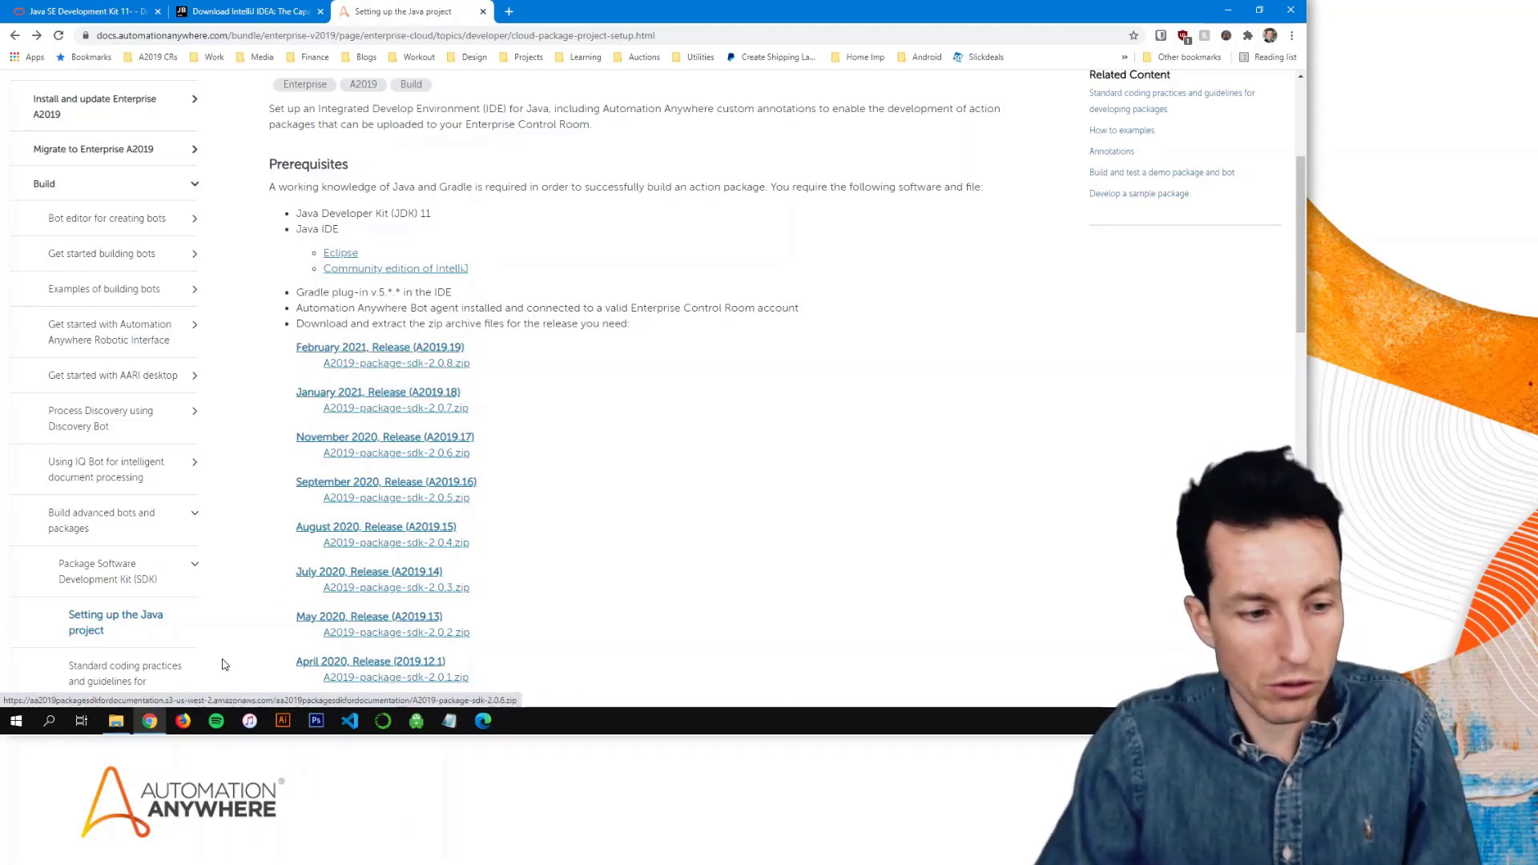
# Step: Install the JDK from jdk-11.0.10_windows-x64_bin.exe in the PackageDev folder, keeping the default features and install location
pyautogui.click(122, 722)
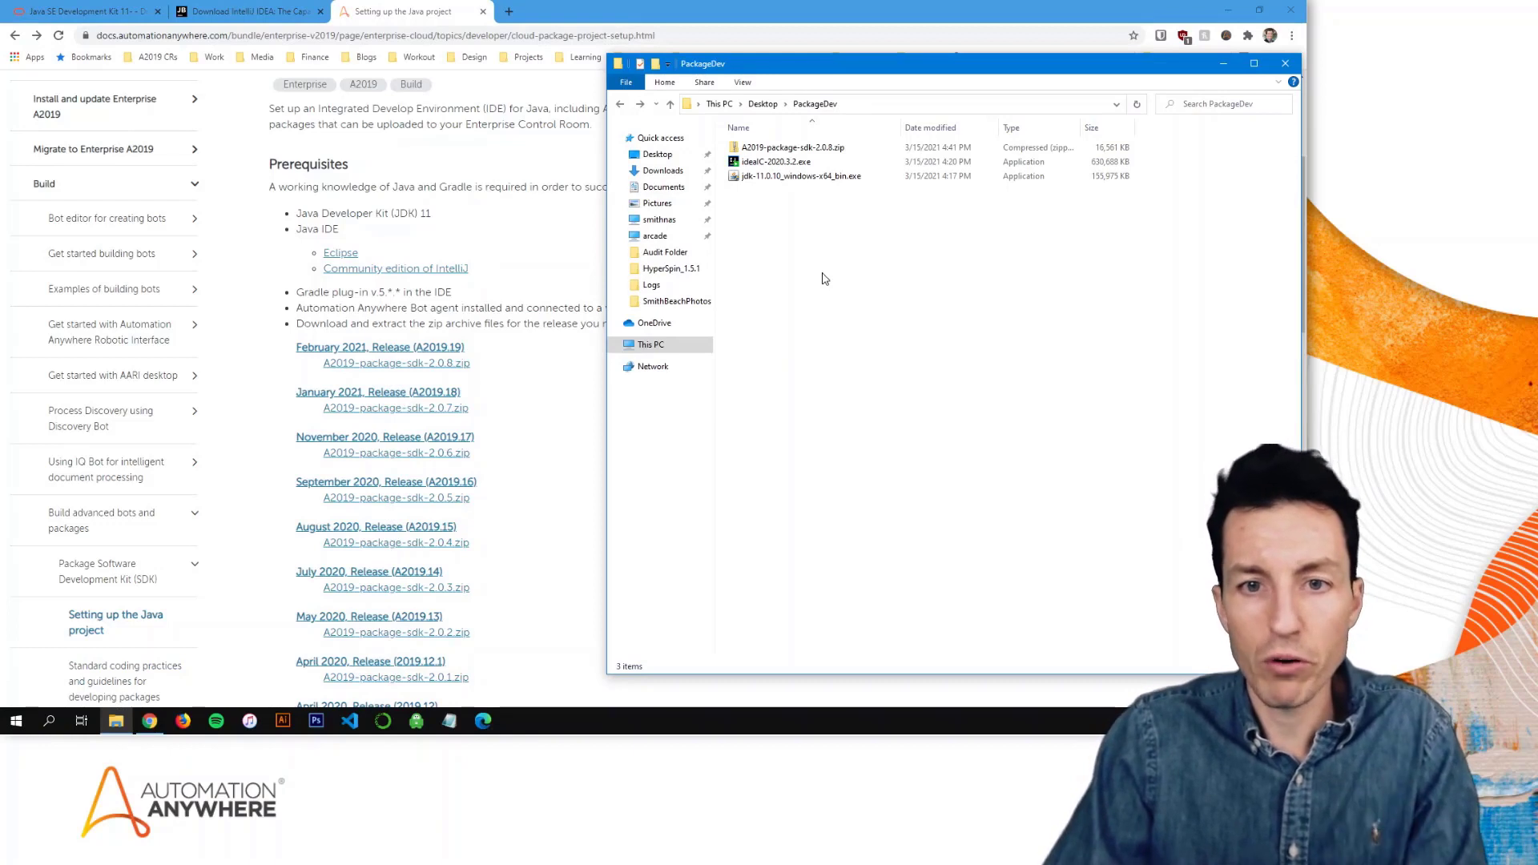
pyautogui.doubleClick(809, 177)
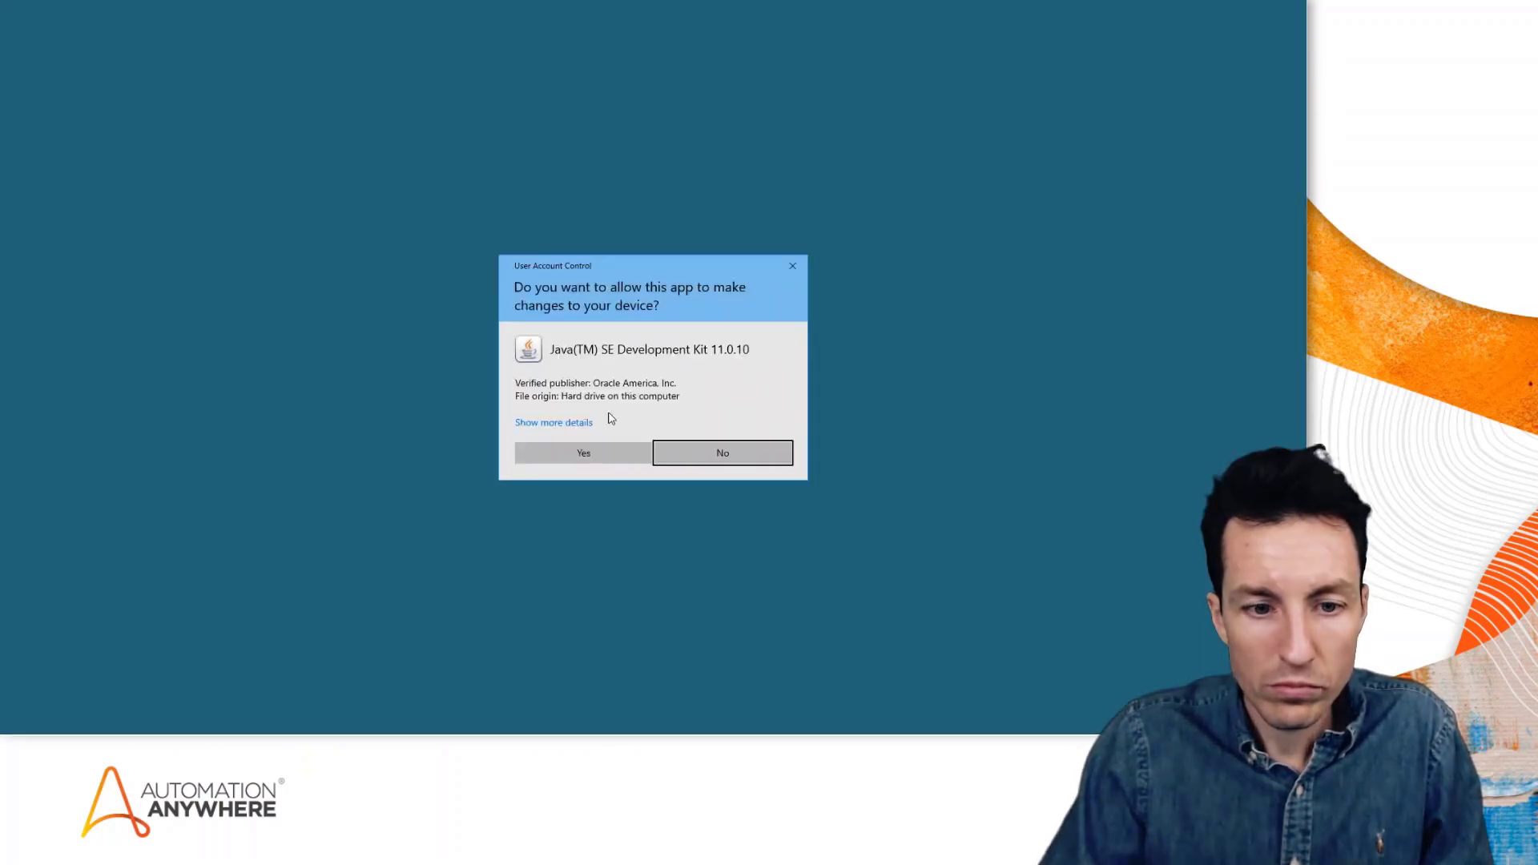
pyautogui.click(604, 454)
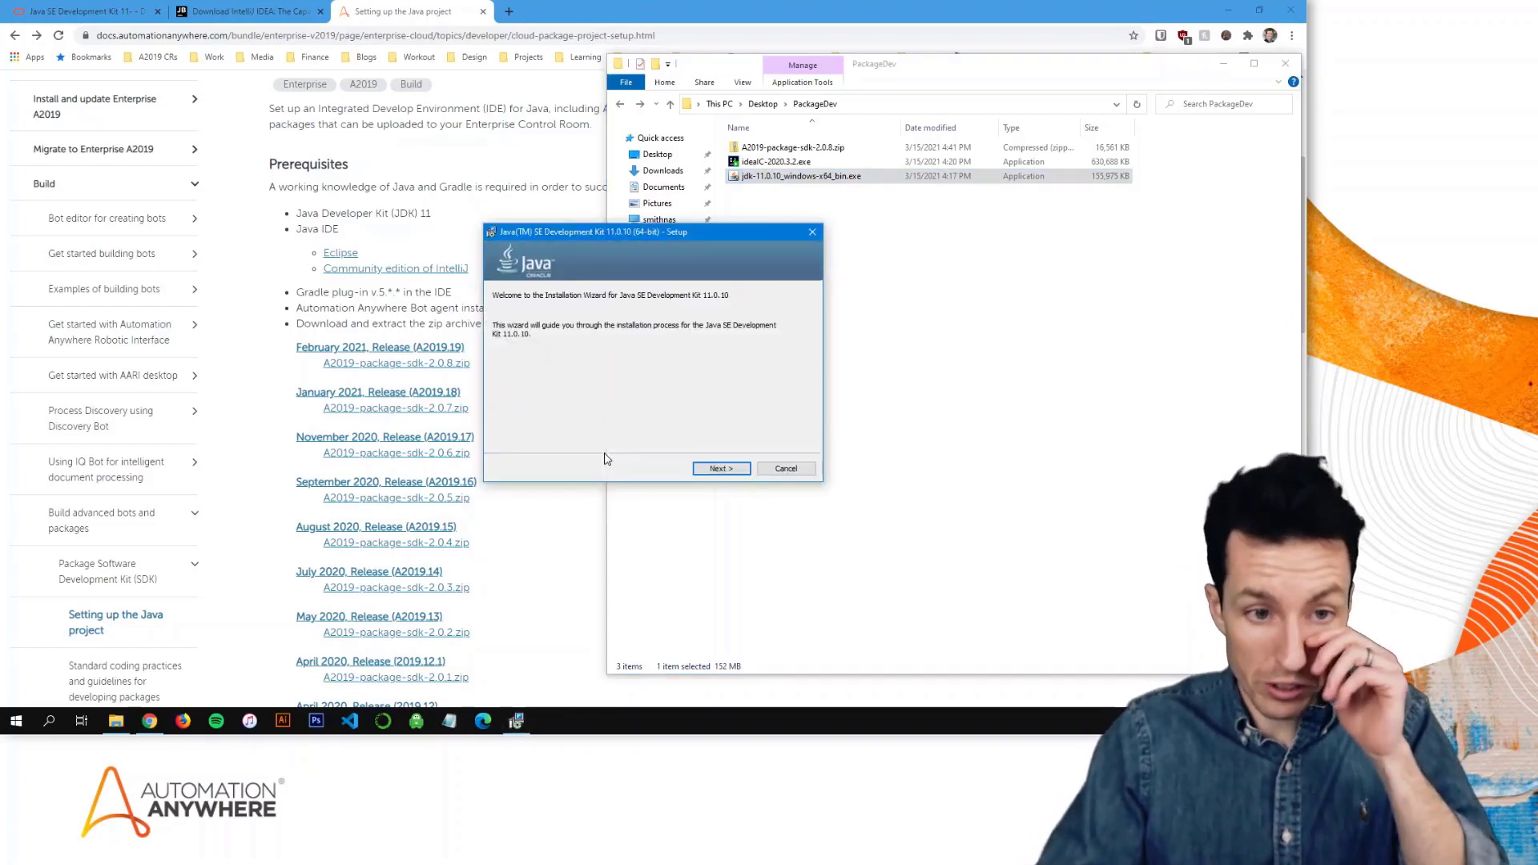
pyautogui.click(704, 472)
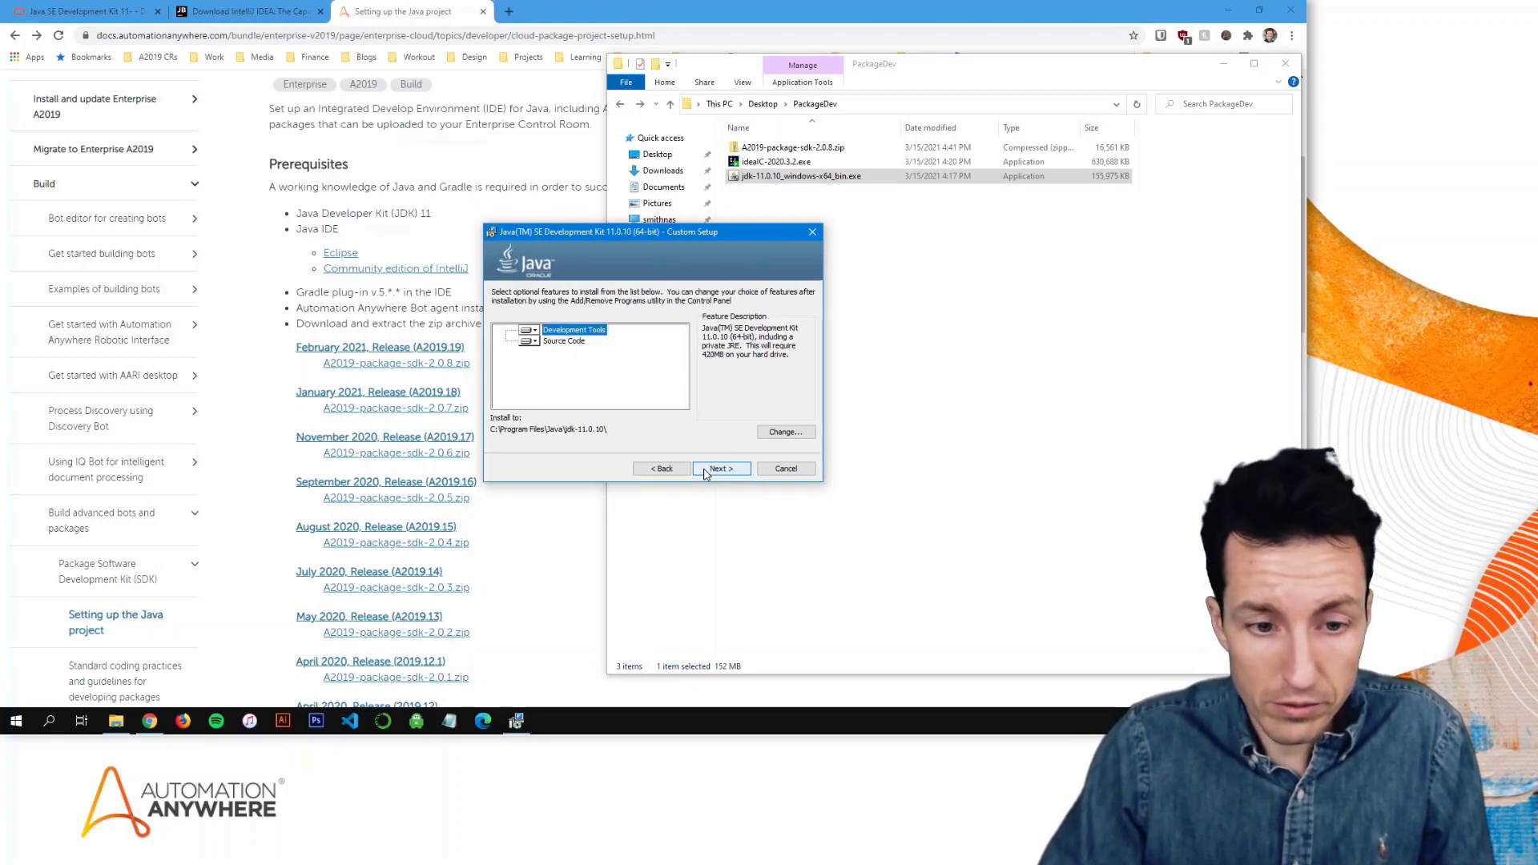
pyautogui.click(705, 472)
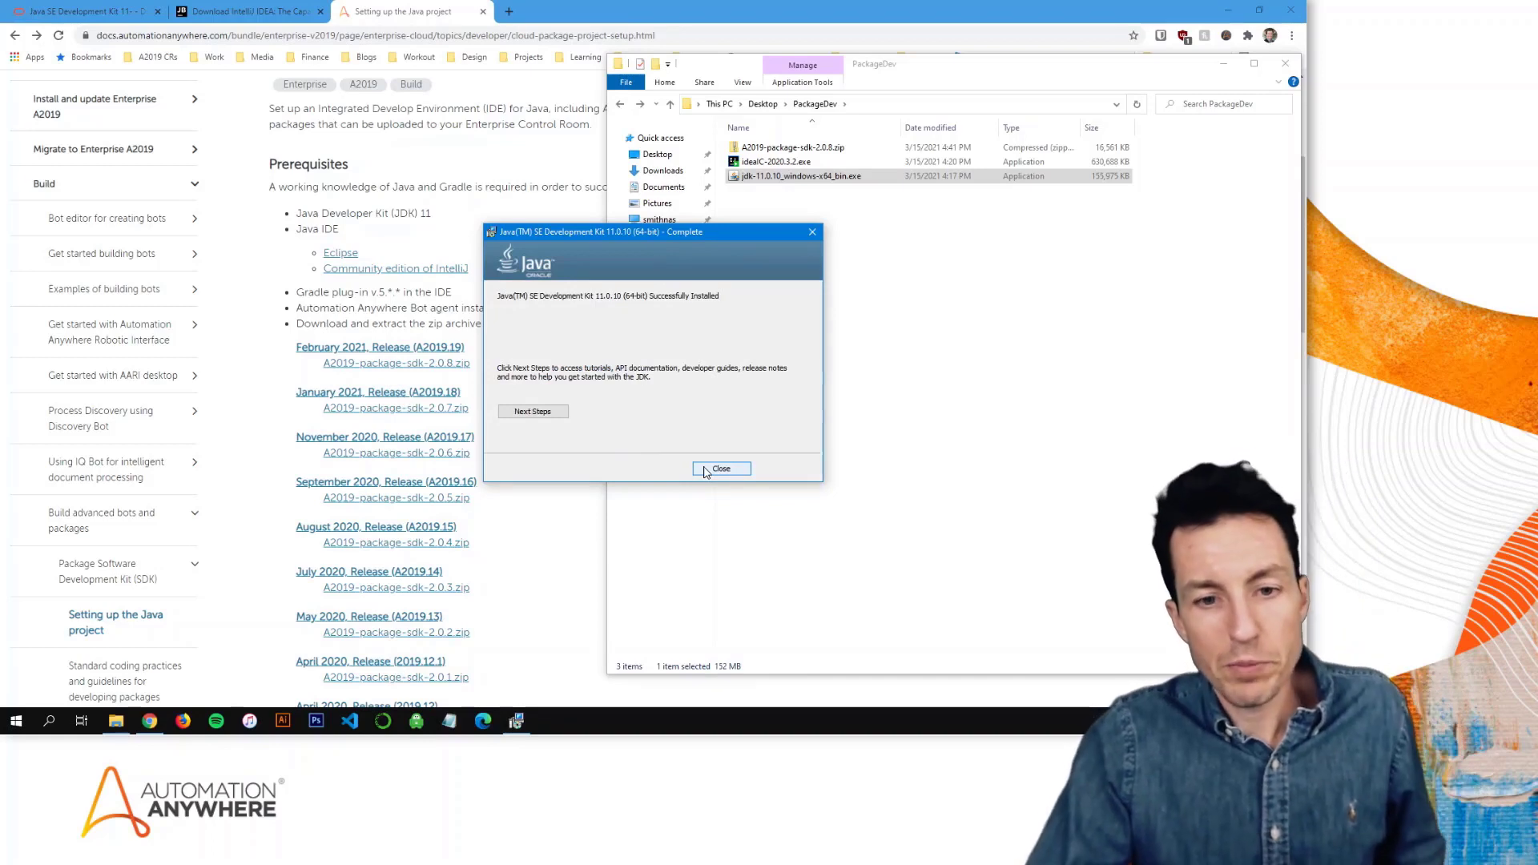
pyautogui.click(706, 470)
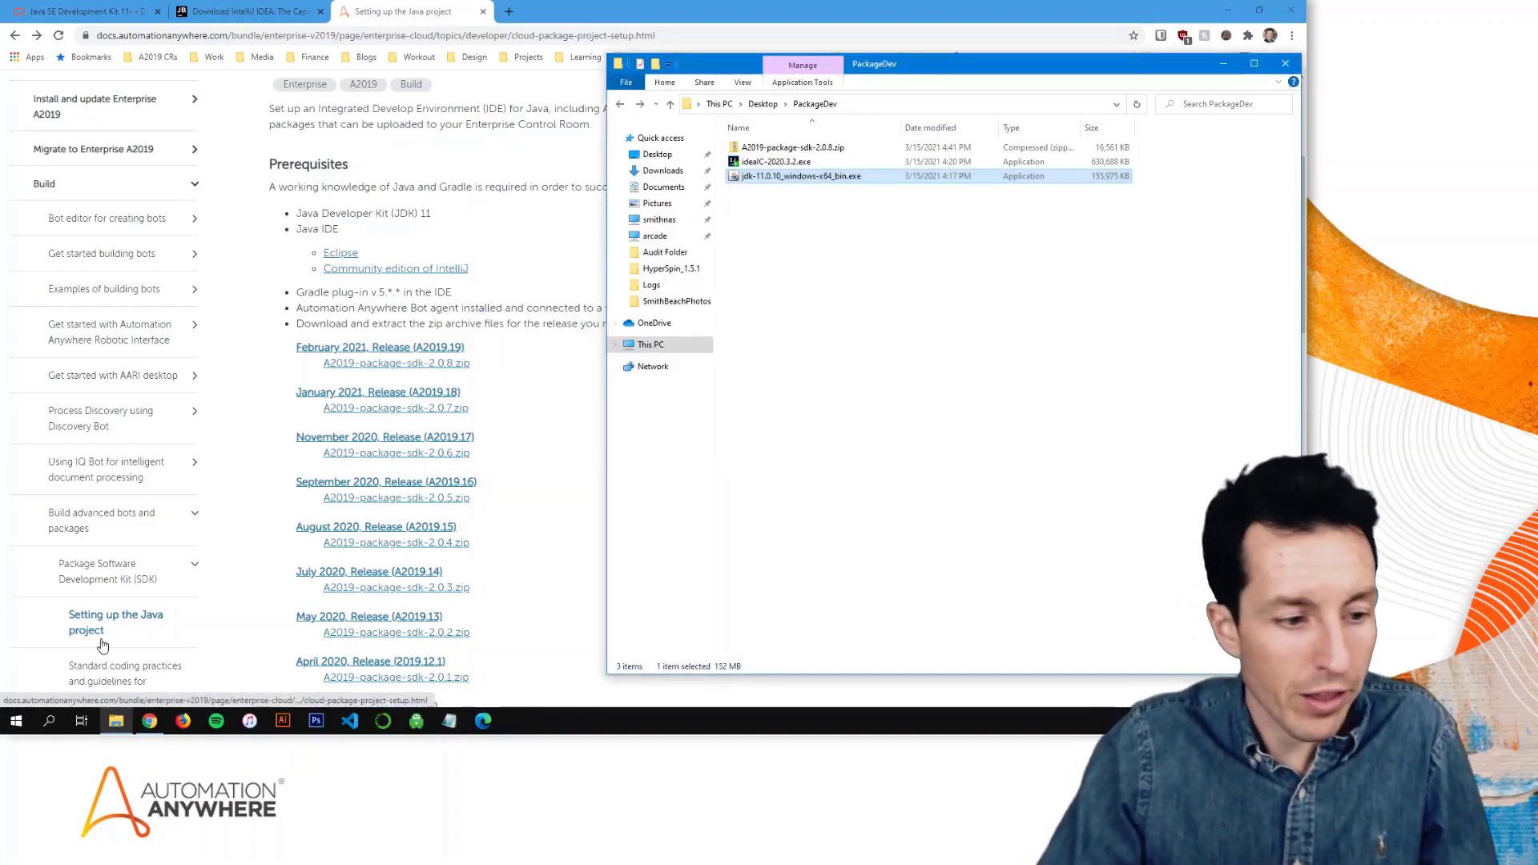
# Step: Check the installed Java version by running "java -version" in Command Prompt, and minimize its window
pyautogui.click(17, 720)
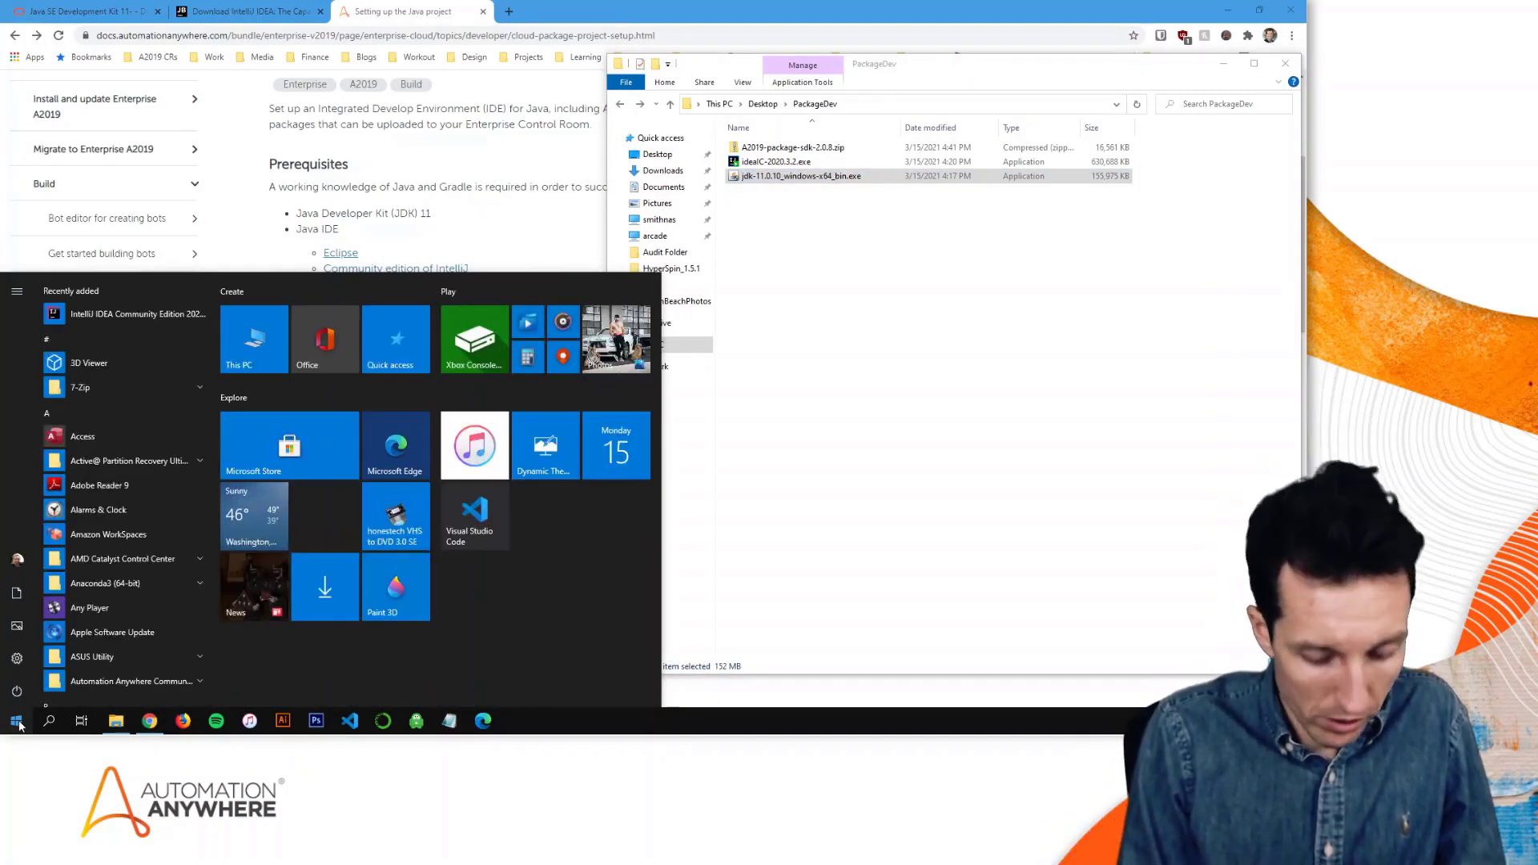
pyautogui.write('cmd')
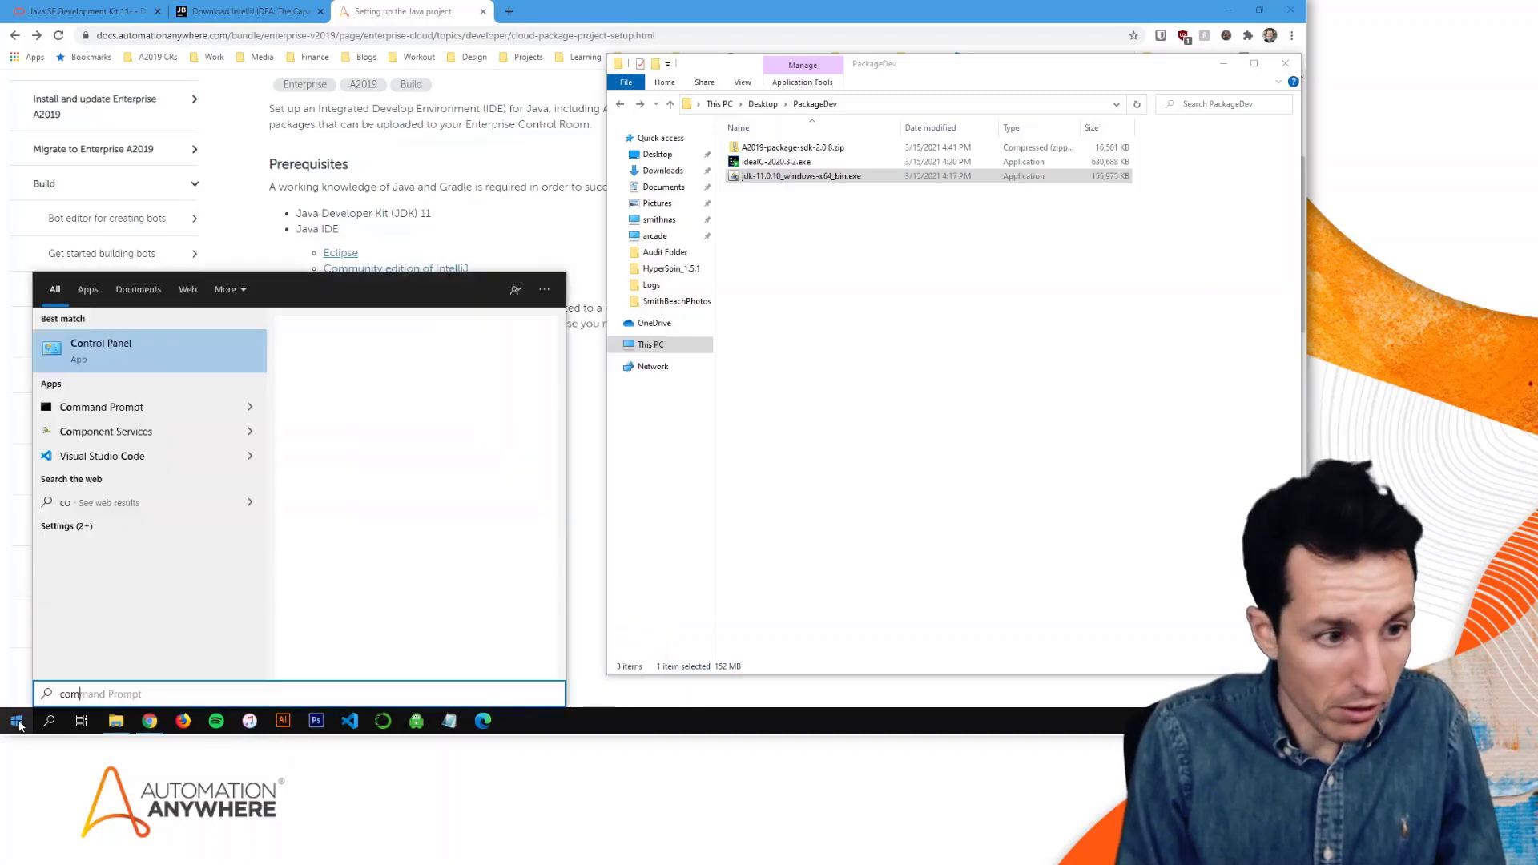
pyautogui.press('Return')
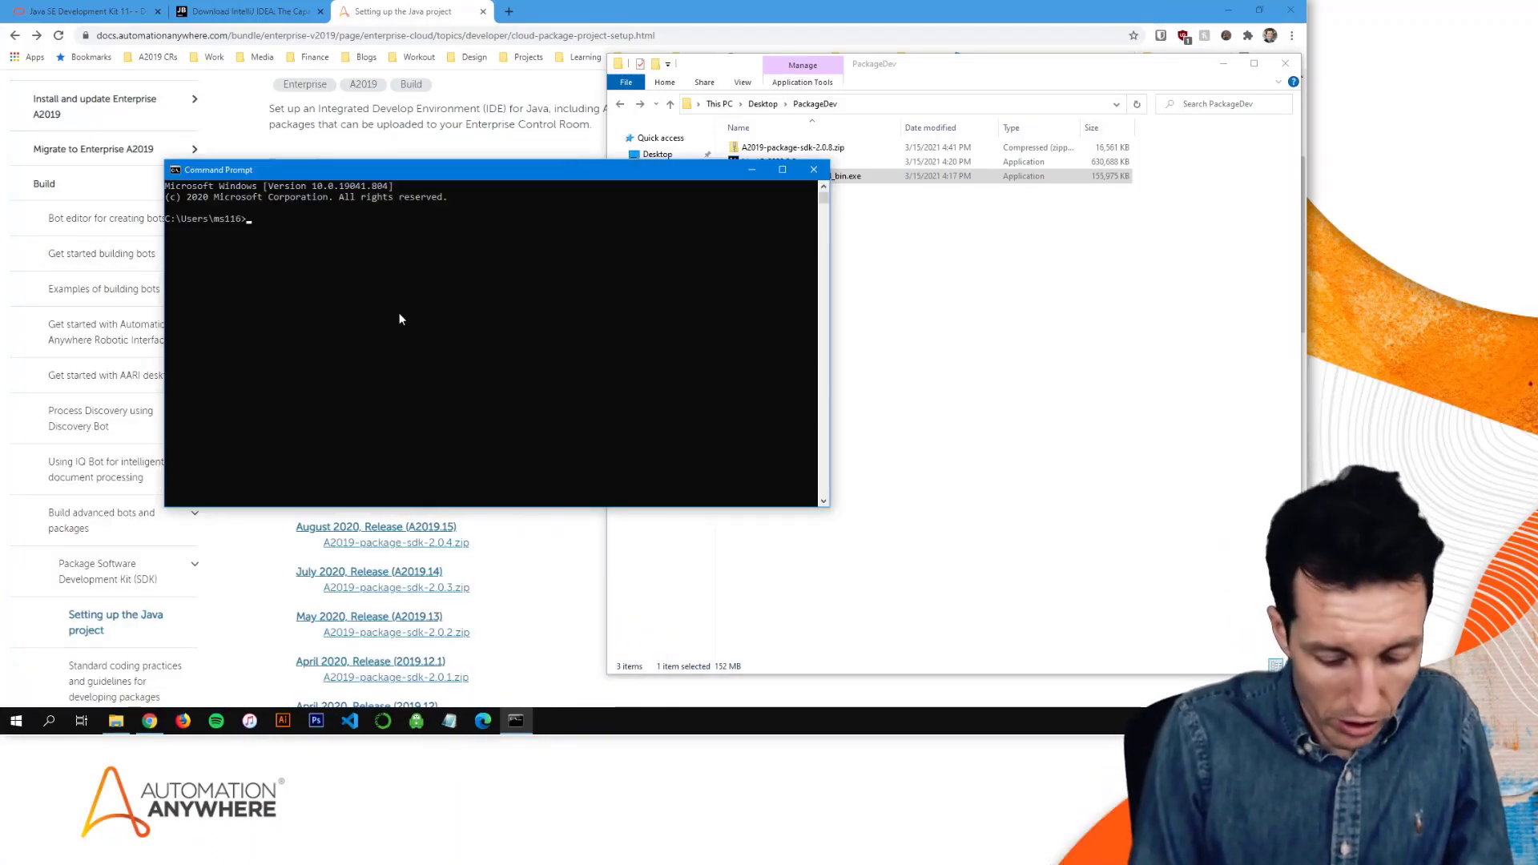
pyautogui.write('java -version')
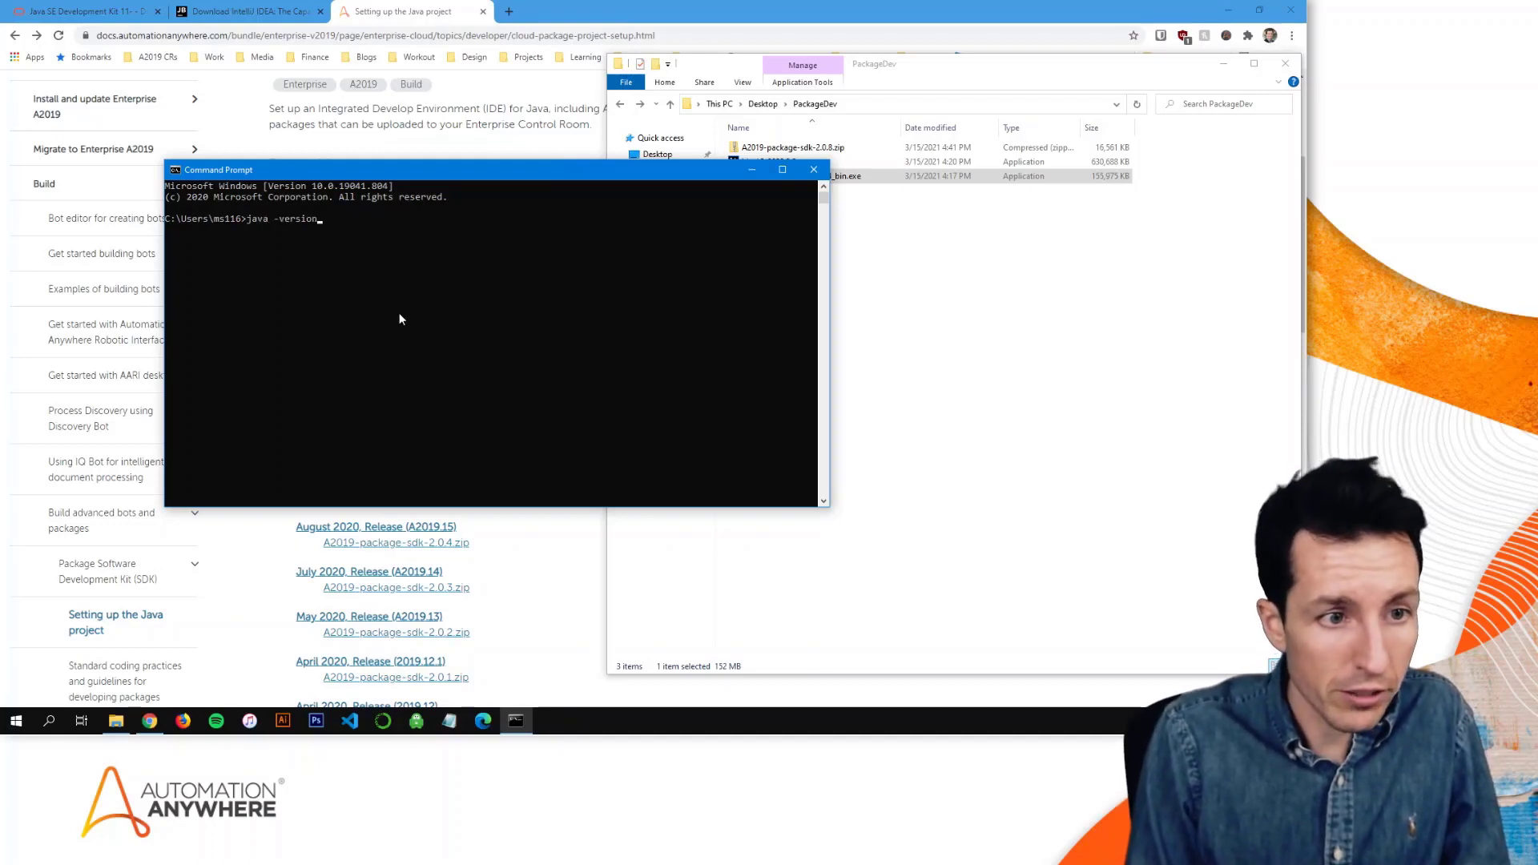
pyautogui.press('Return')
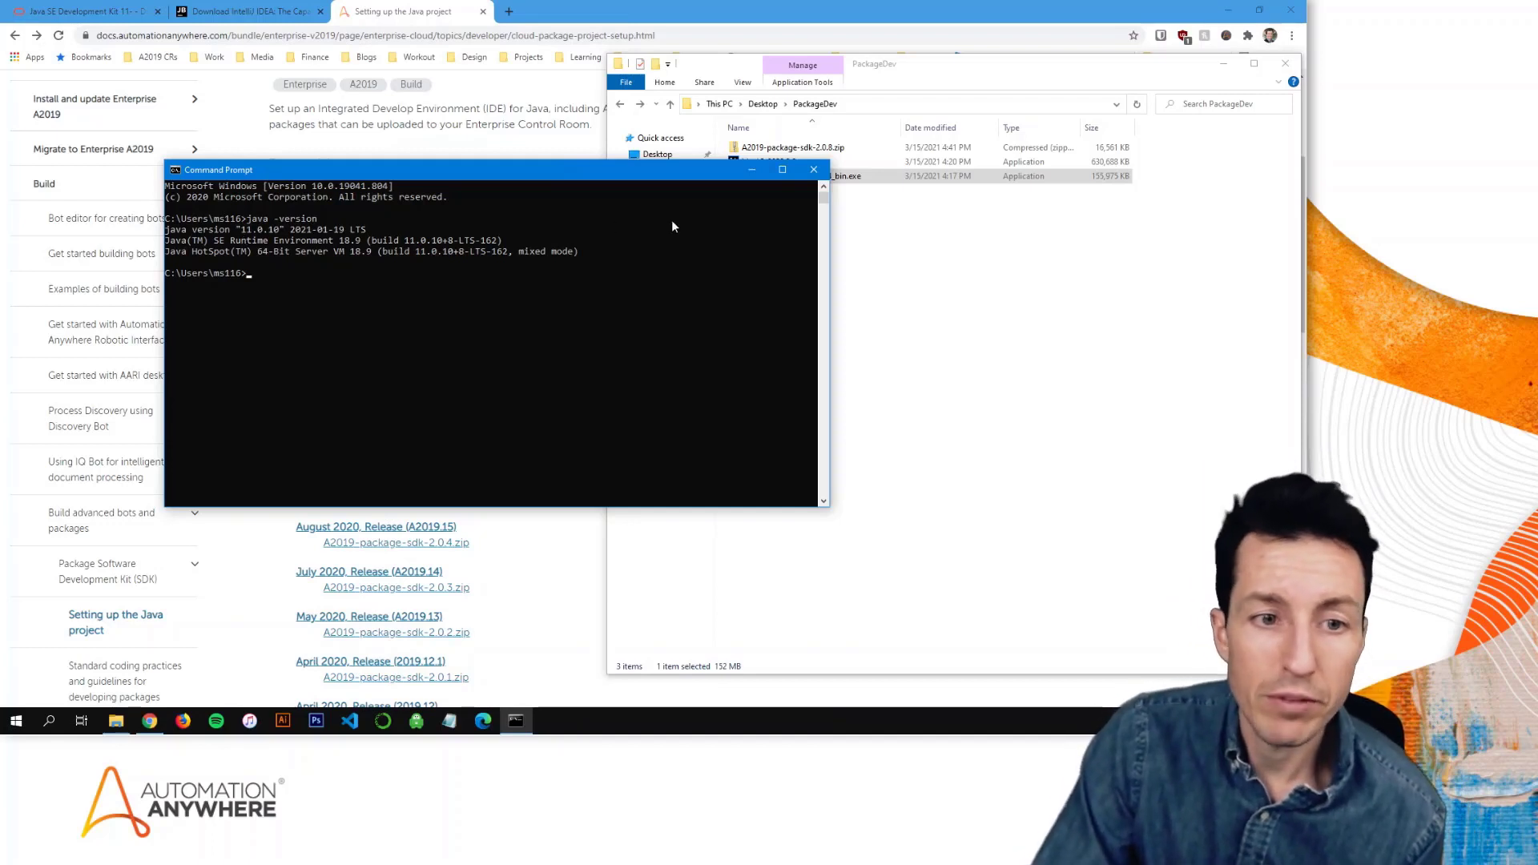
pyautogui.click(753, 171)
# Step: Install IntelliJ IDEA Community Edition from ideaIC-2020.3.2.exe in the default location, with the "Open Folder as Project" option enabled
pyautogui.press('Up')
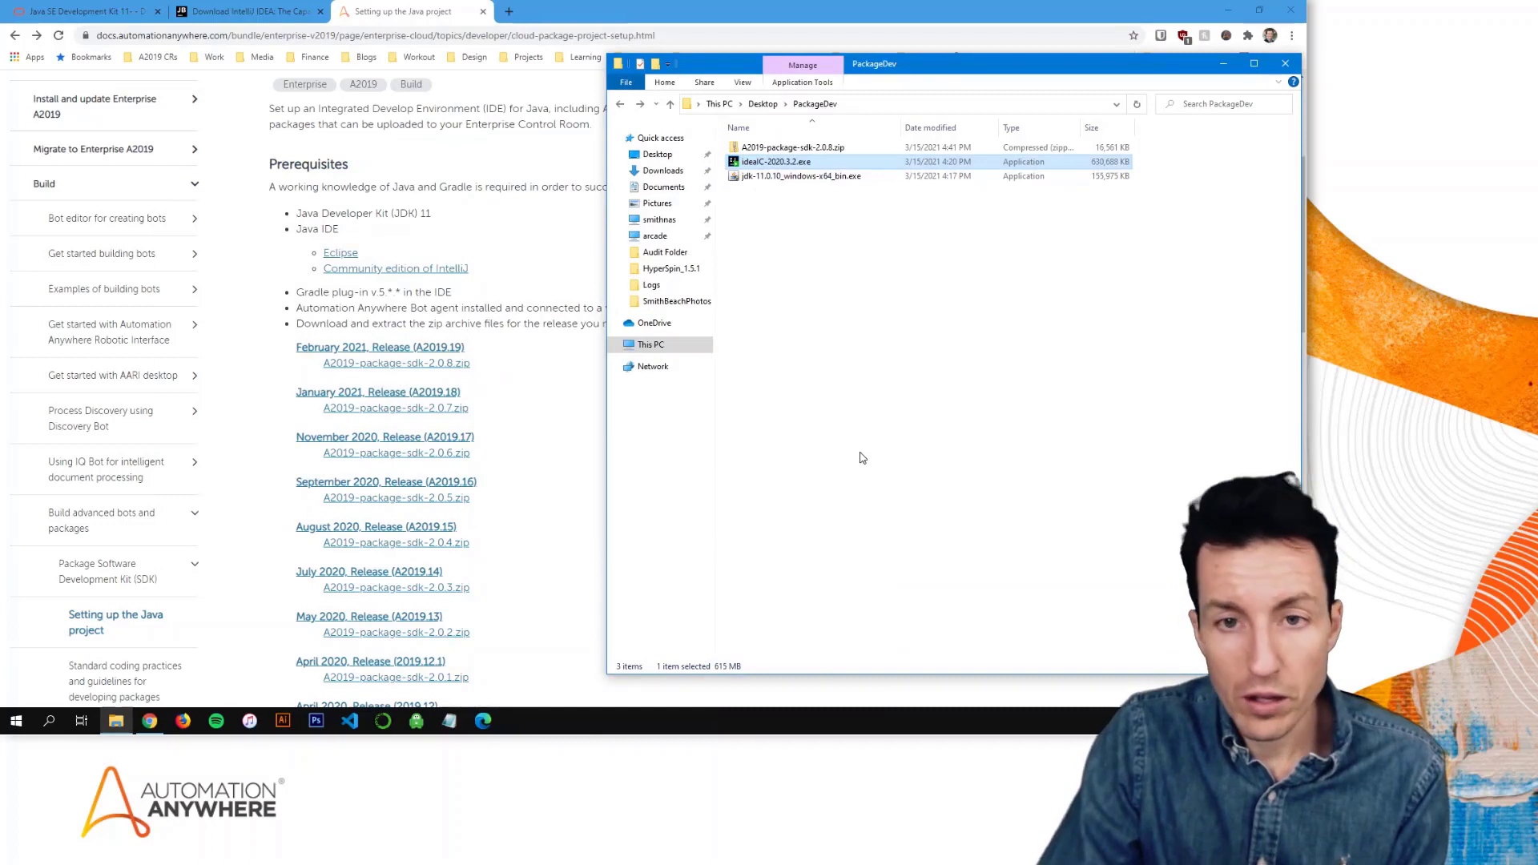
pyautogui.rightClick(772, 164)
pyautogui.click(796, 186)
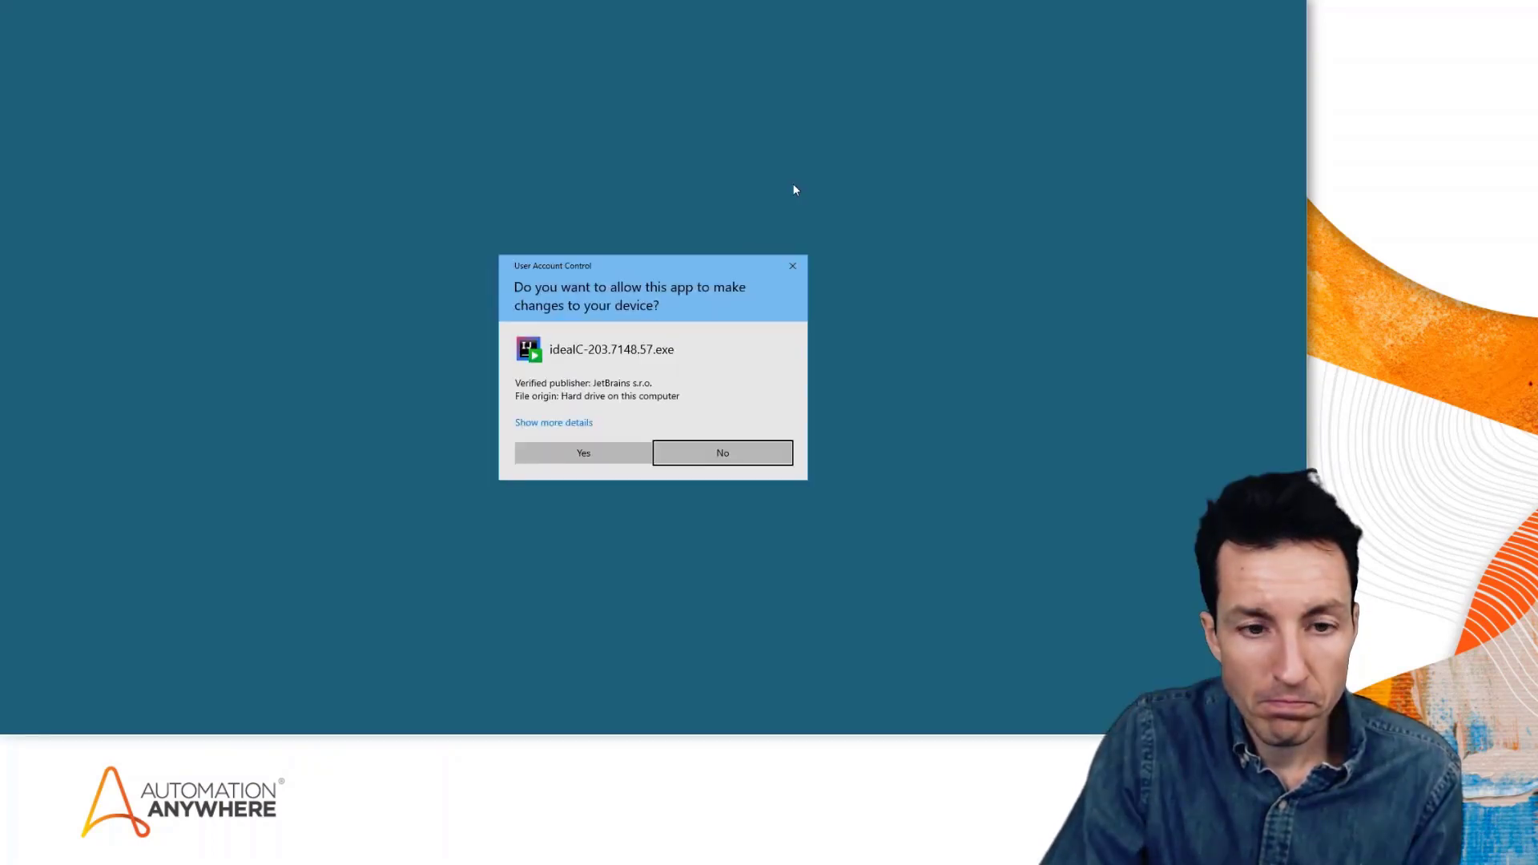
pyautogui.click(610, 451)
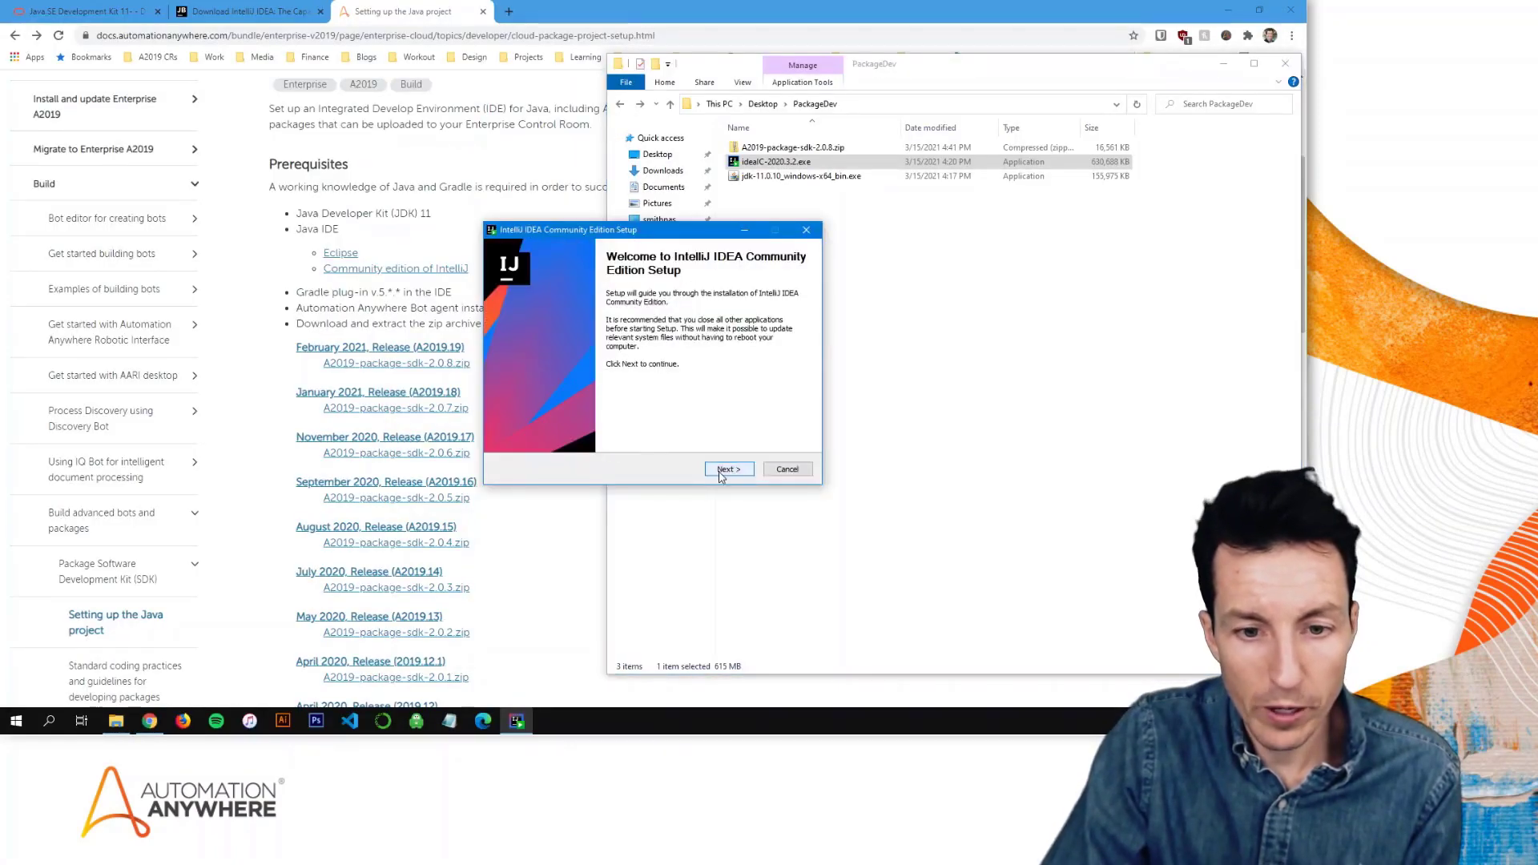
pyautogui.click(725, 470)
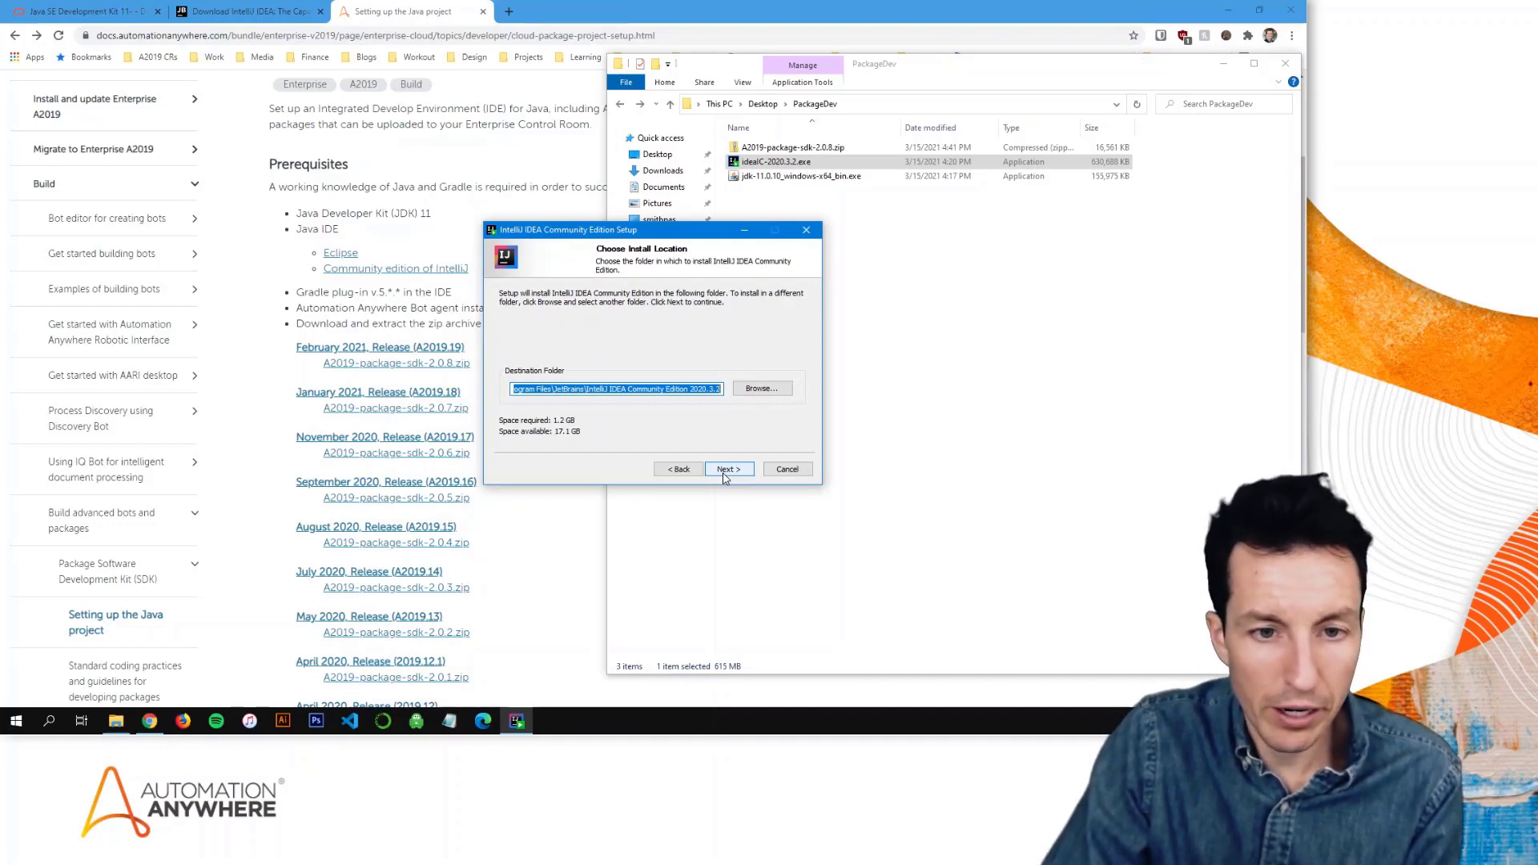
pyautogui.click(726, 471)
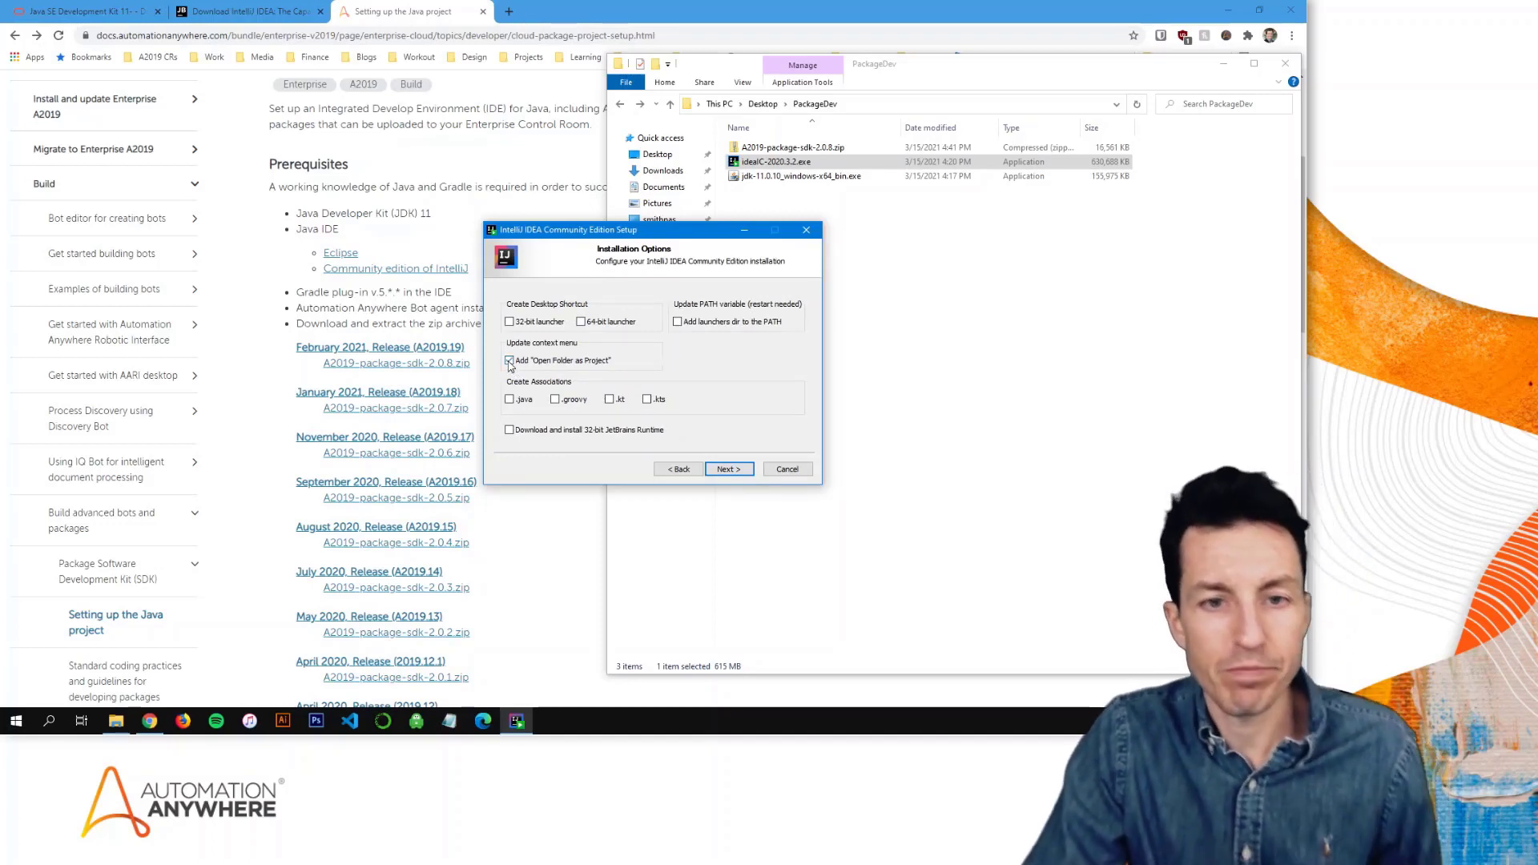
pyautogui.click(509, 361)
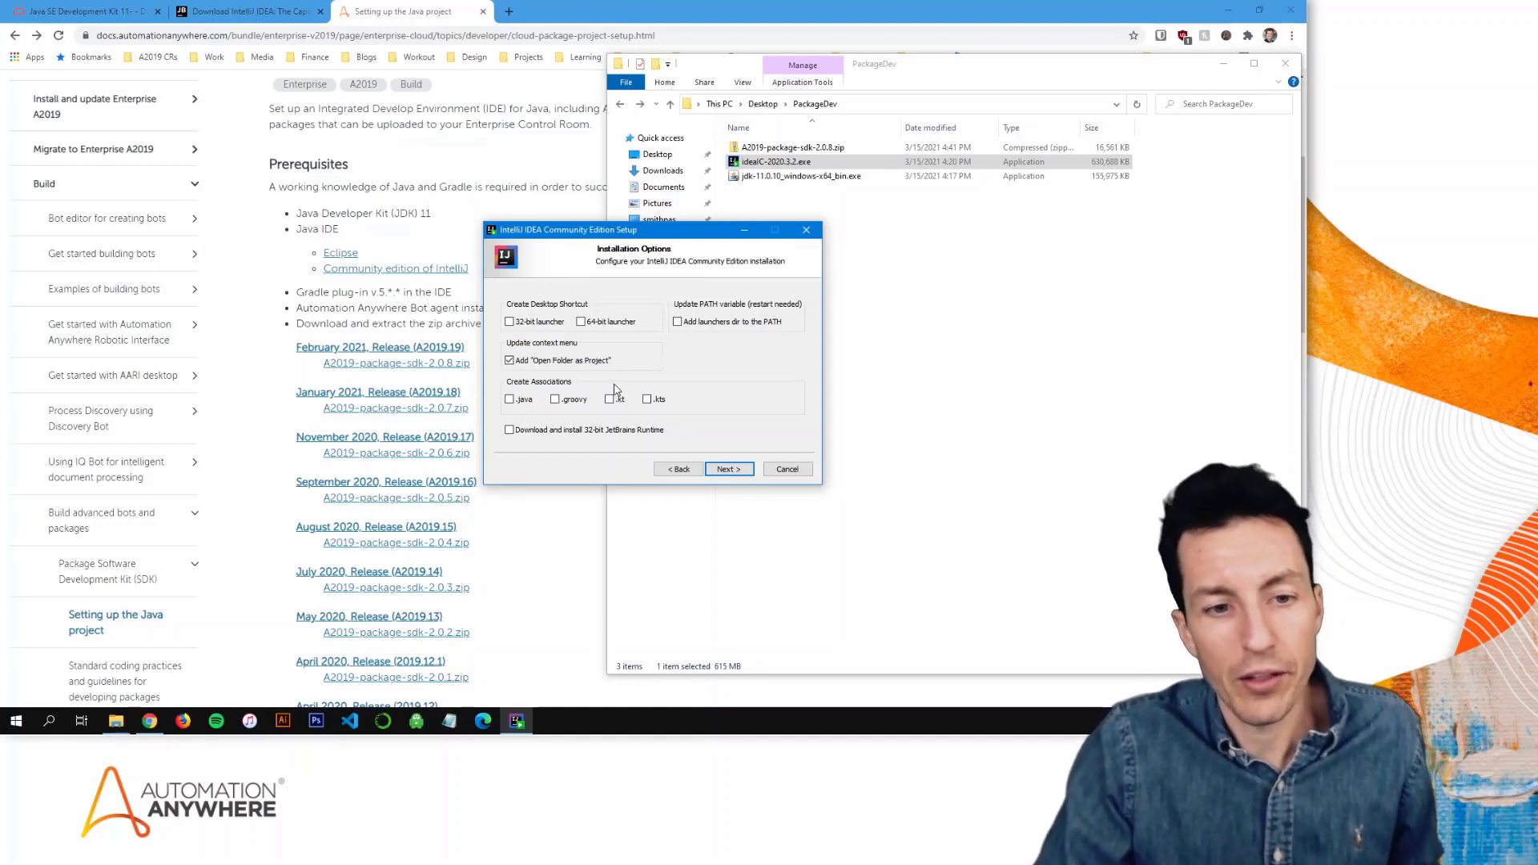
pyautogui.click(742, 470)
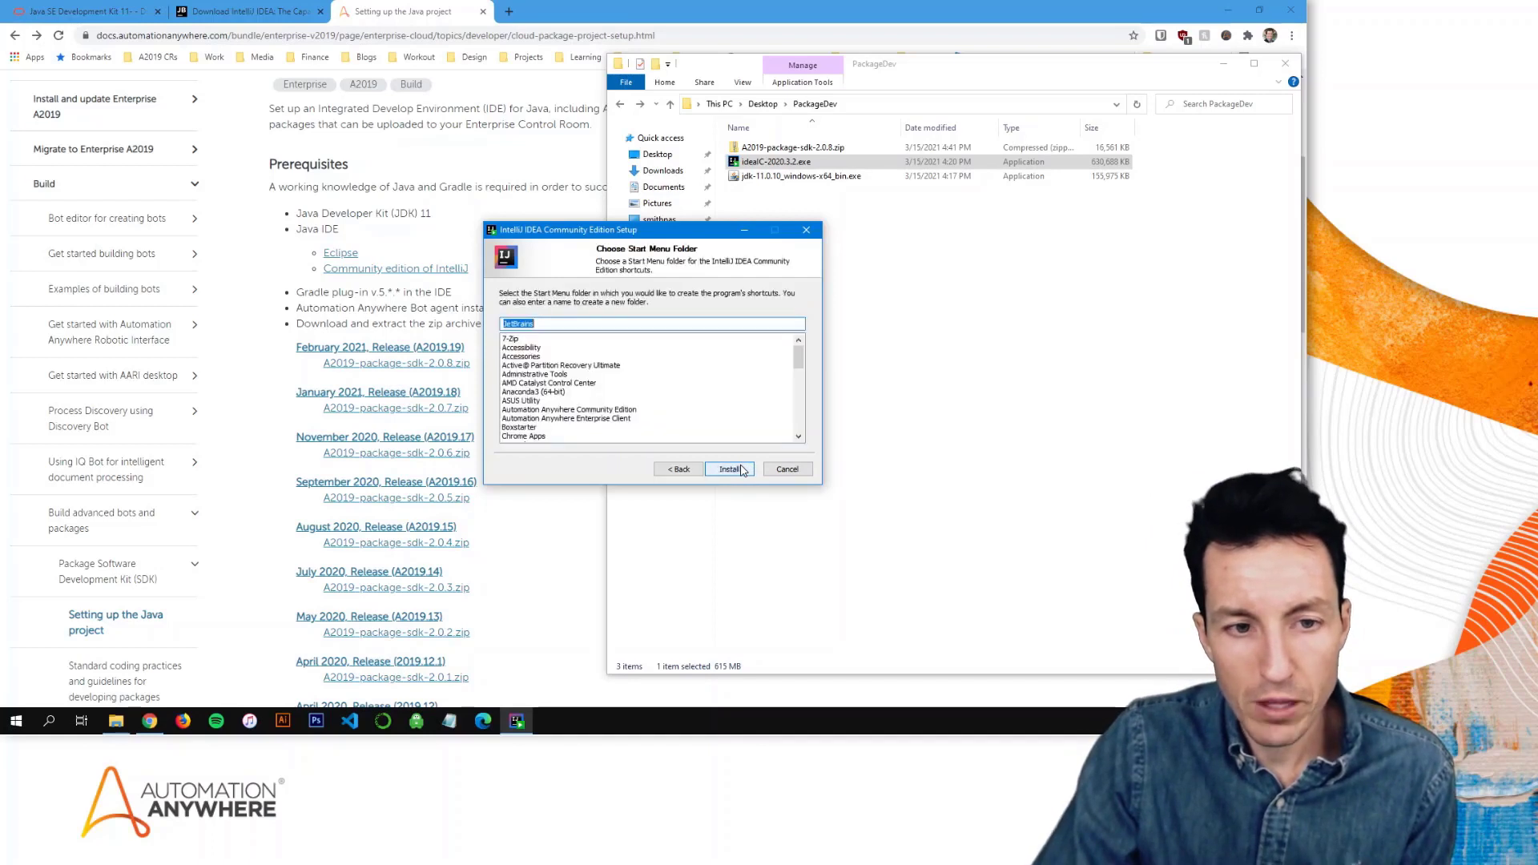
pyautogui.click(742, 470)
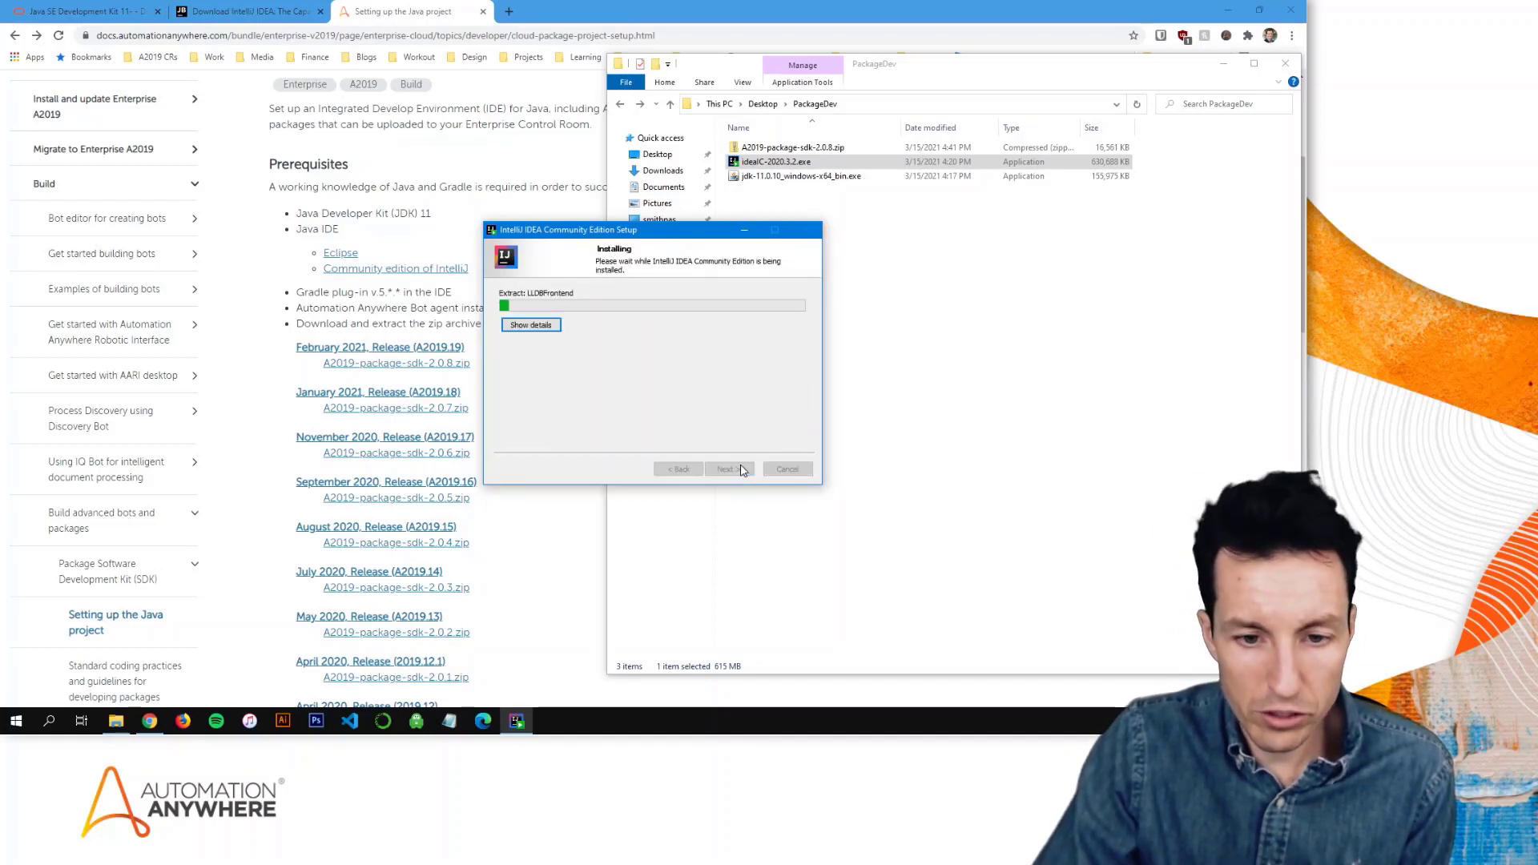
# Step: Extract A2019-package-sdk-2.0.8.zip to its default folder in PackageDev, and finish the IntelliJ IDEA setup without running the program
pyautogui.click(1001, 376)
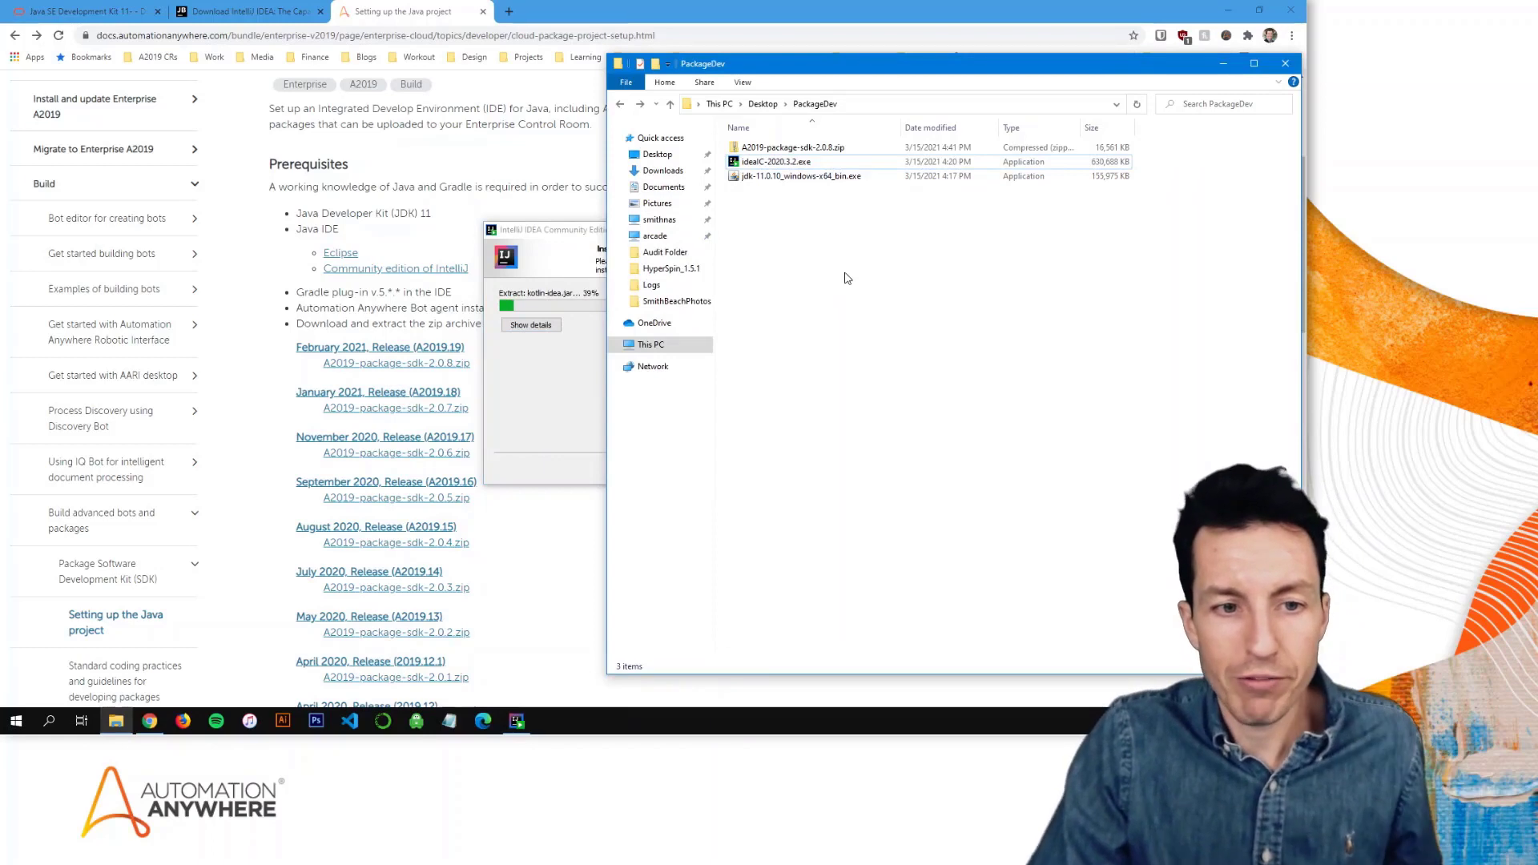
pyautogui.click(786, 149)
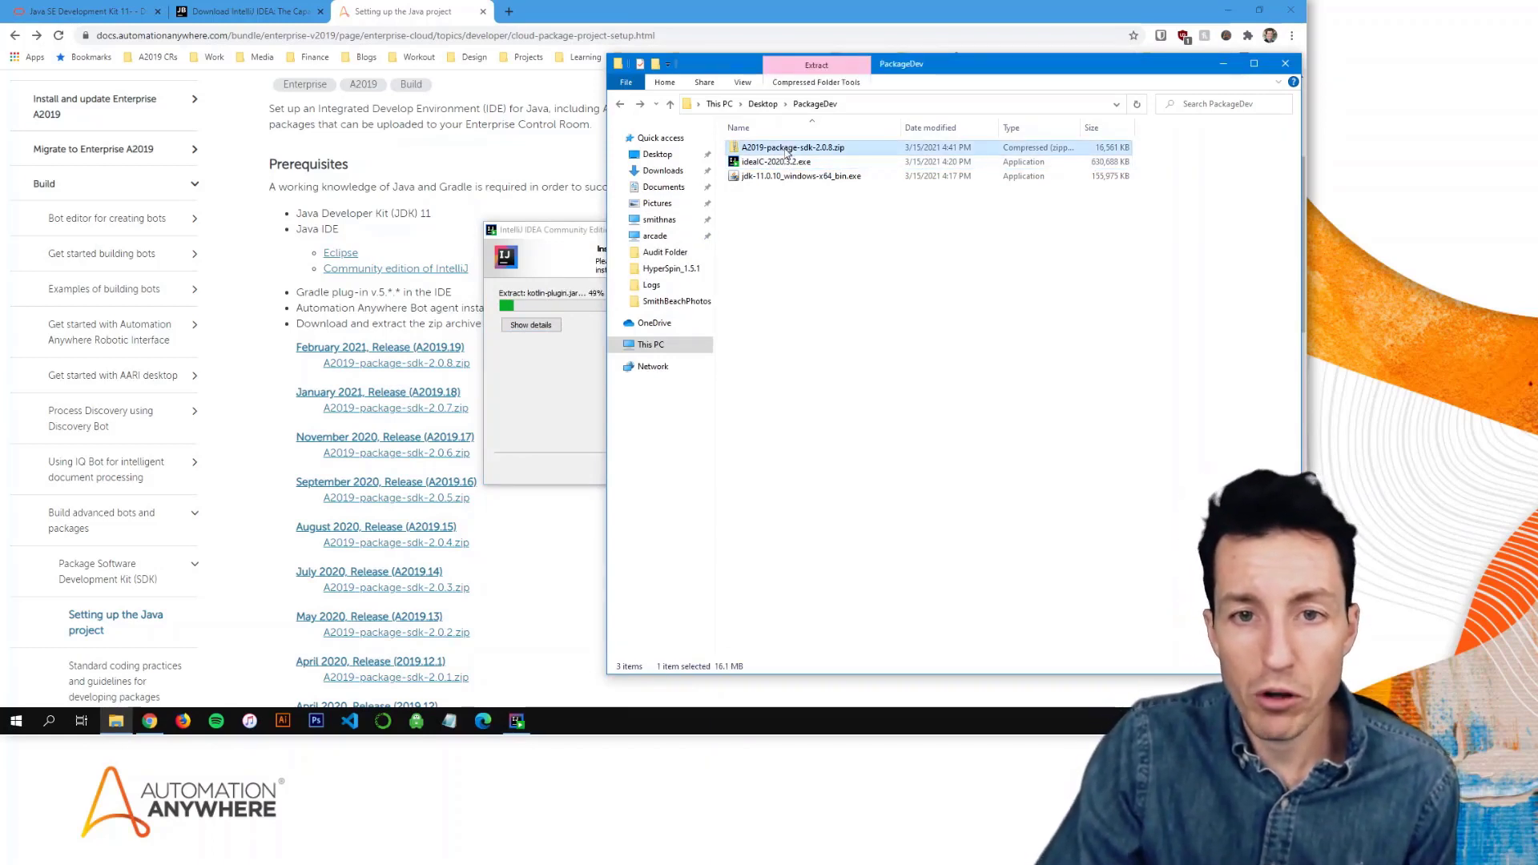
pyautogui.rightClick(787, 153)
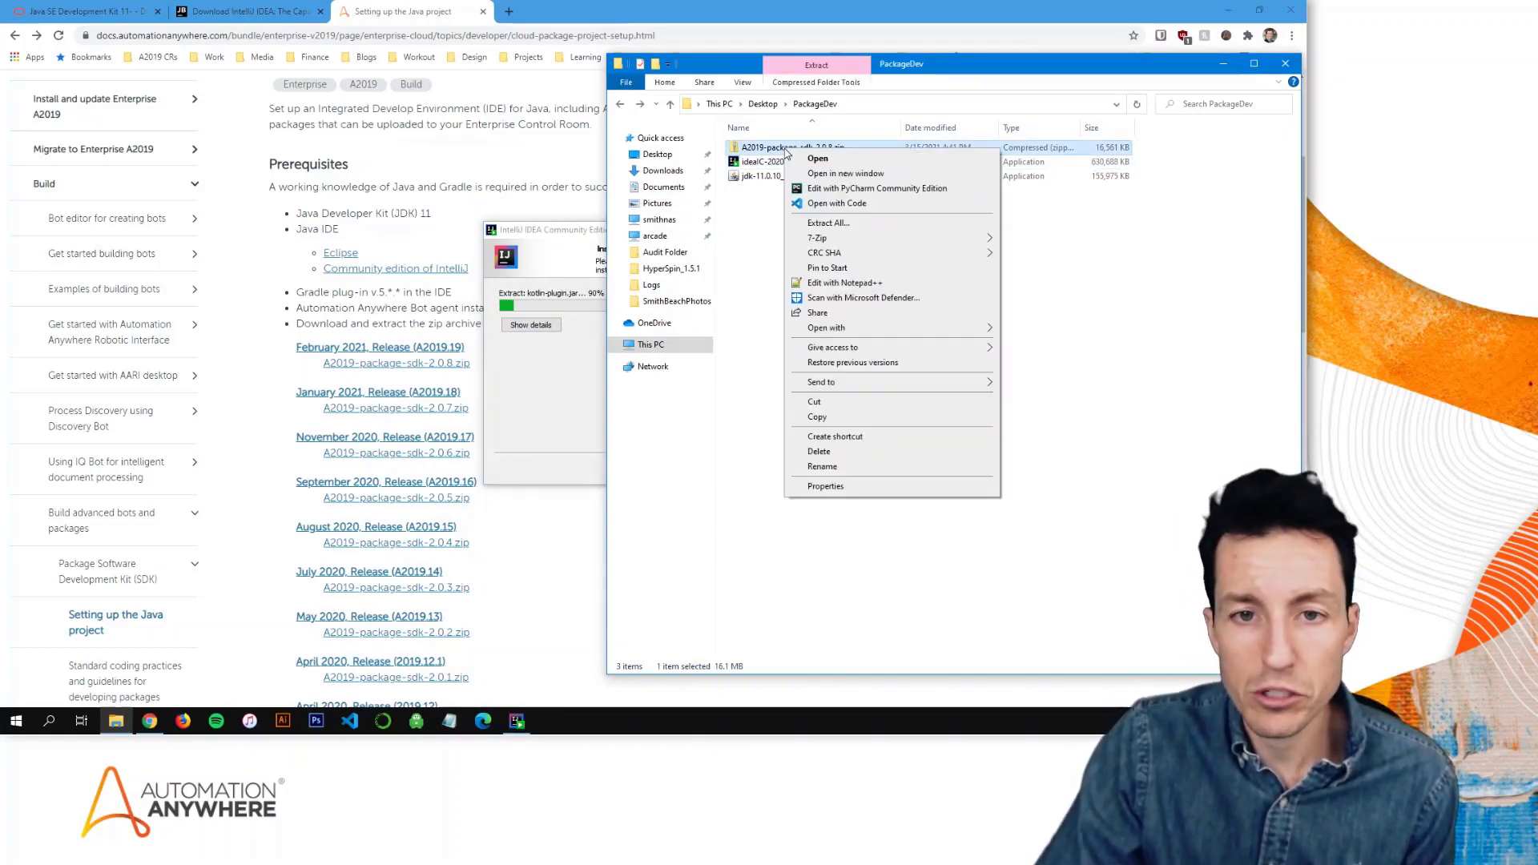
pyautogui.click(827, 224)
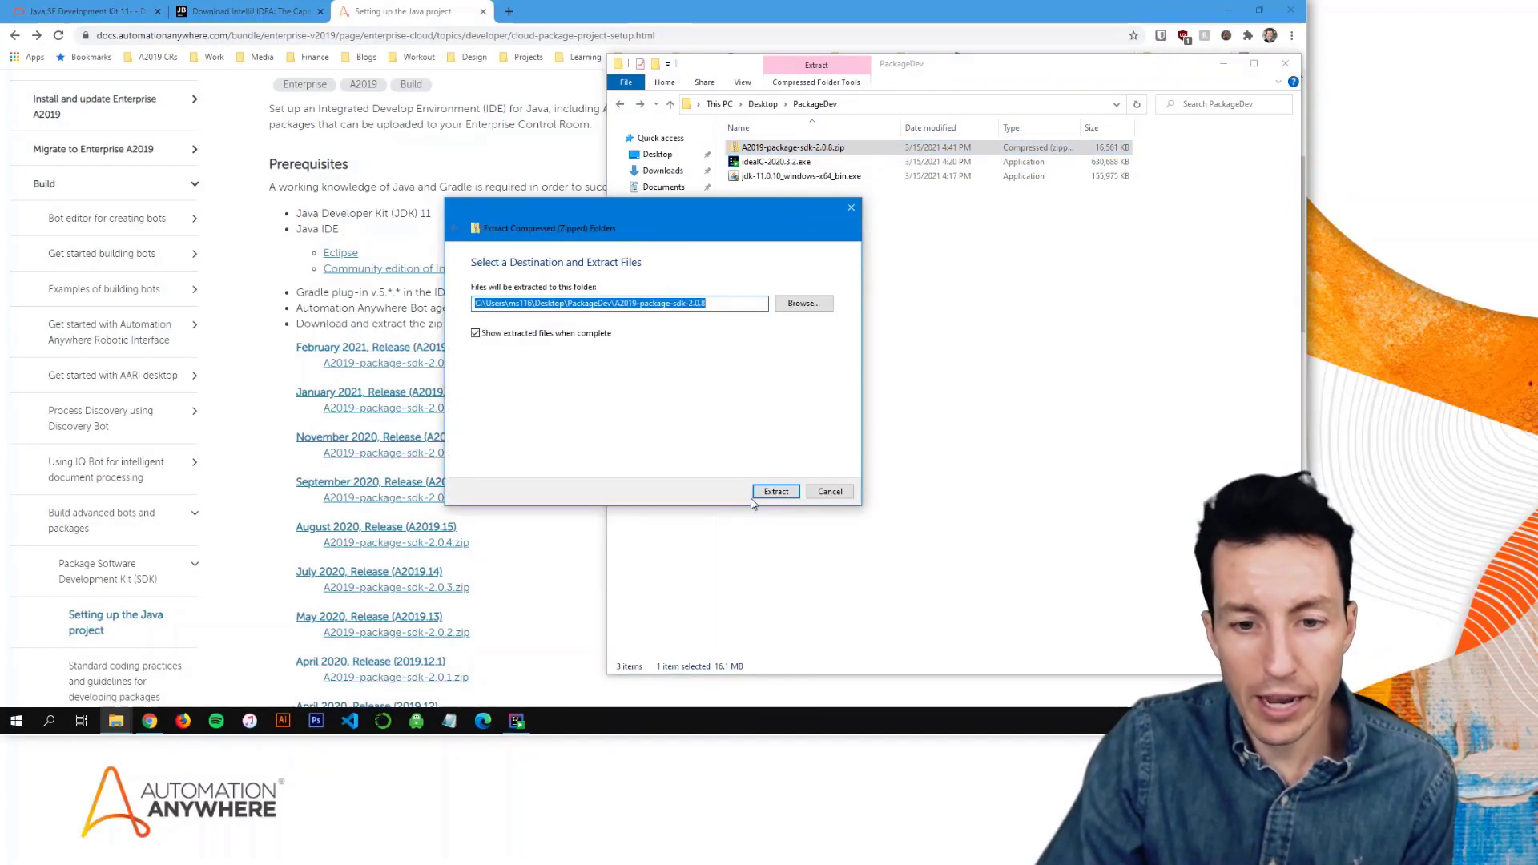
pyautogui.click(776, 492)
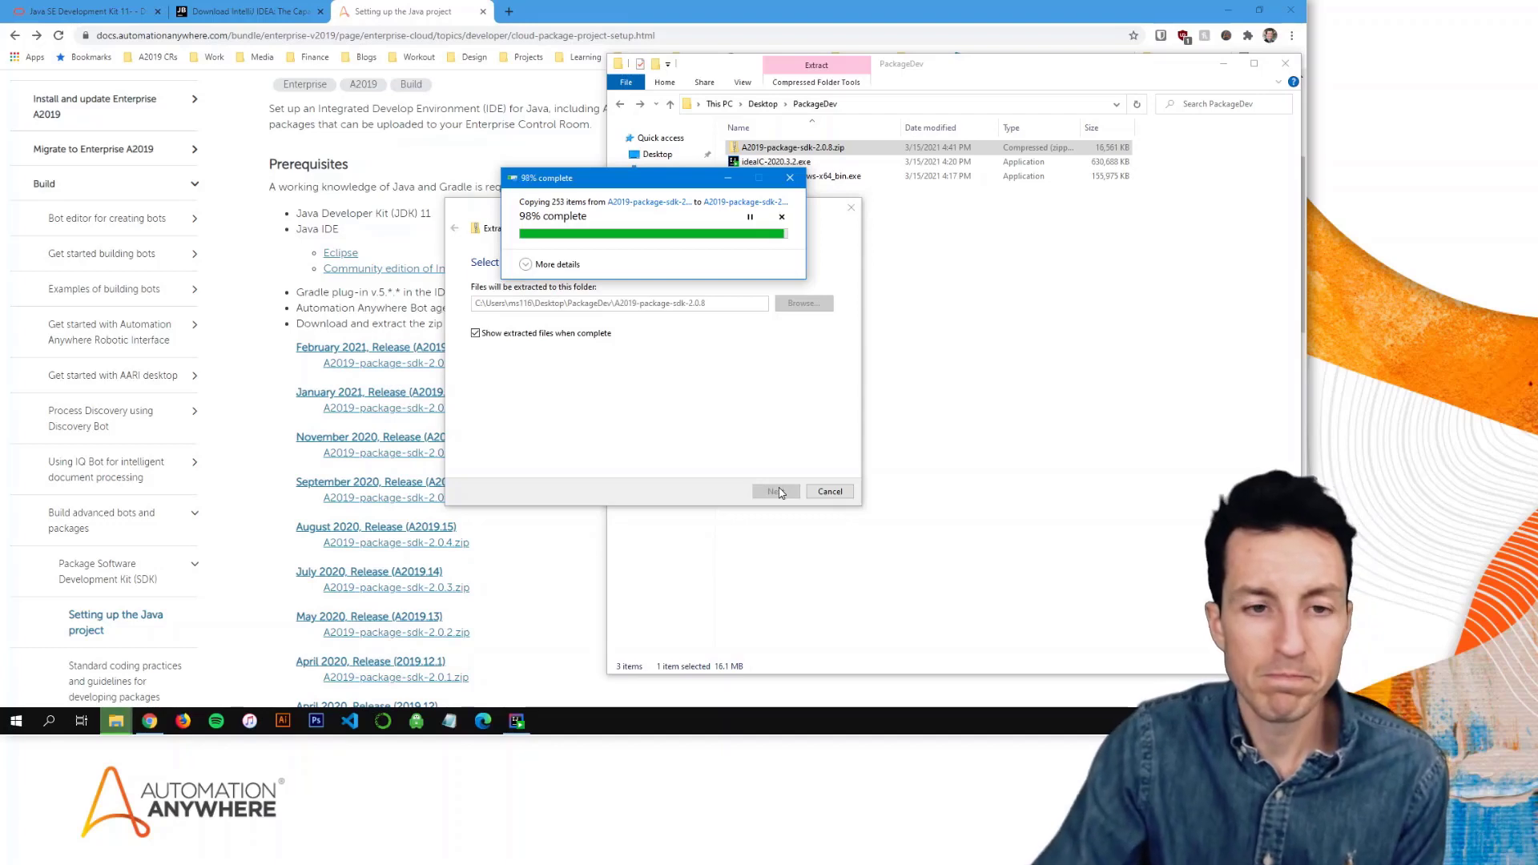
pyautogui.click(542, 413)
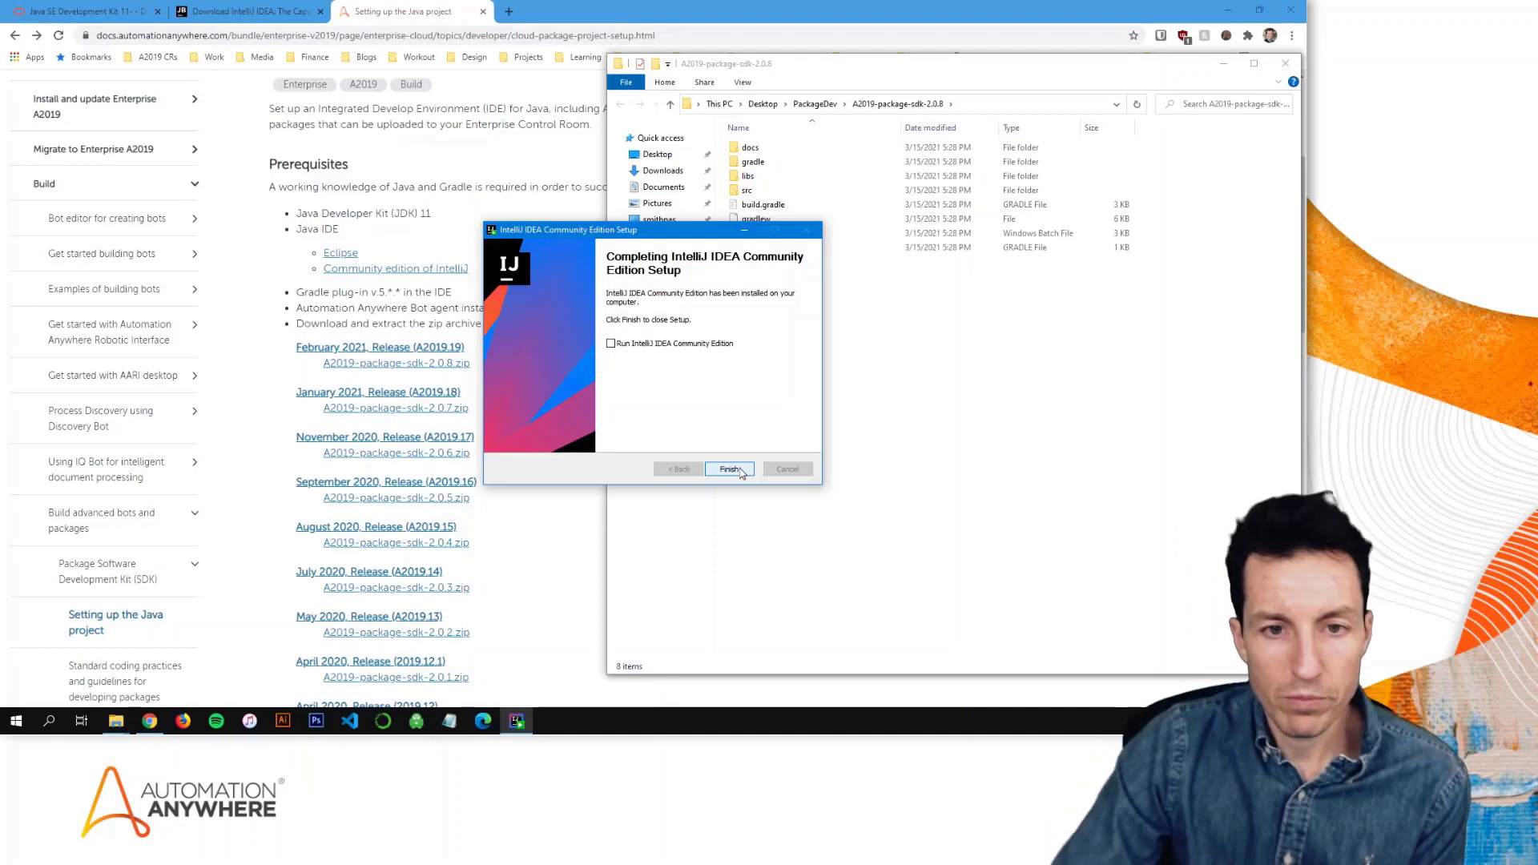
pyautogui.click(741, 473)
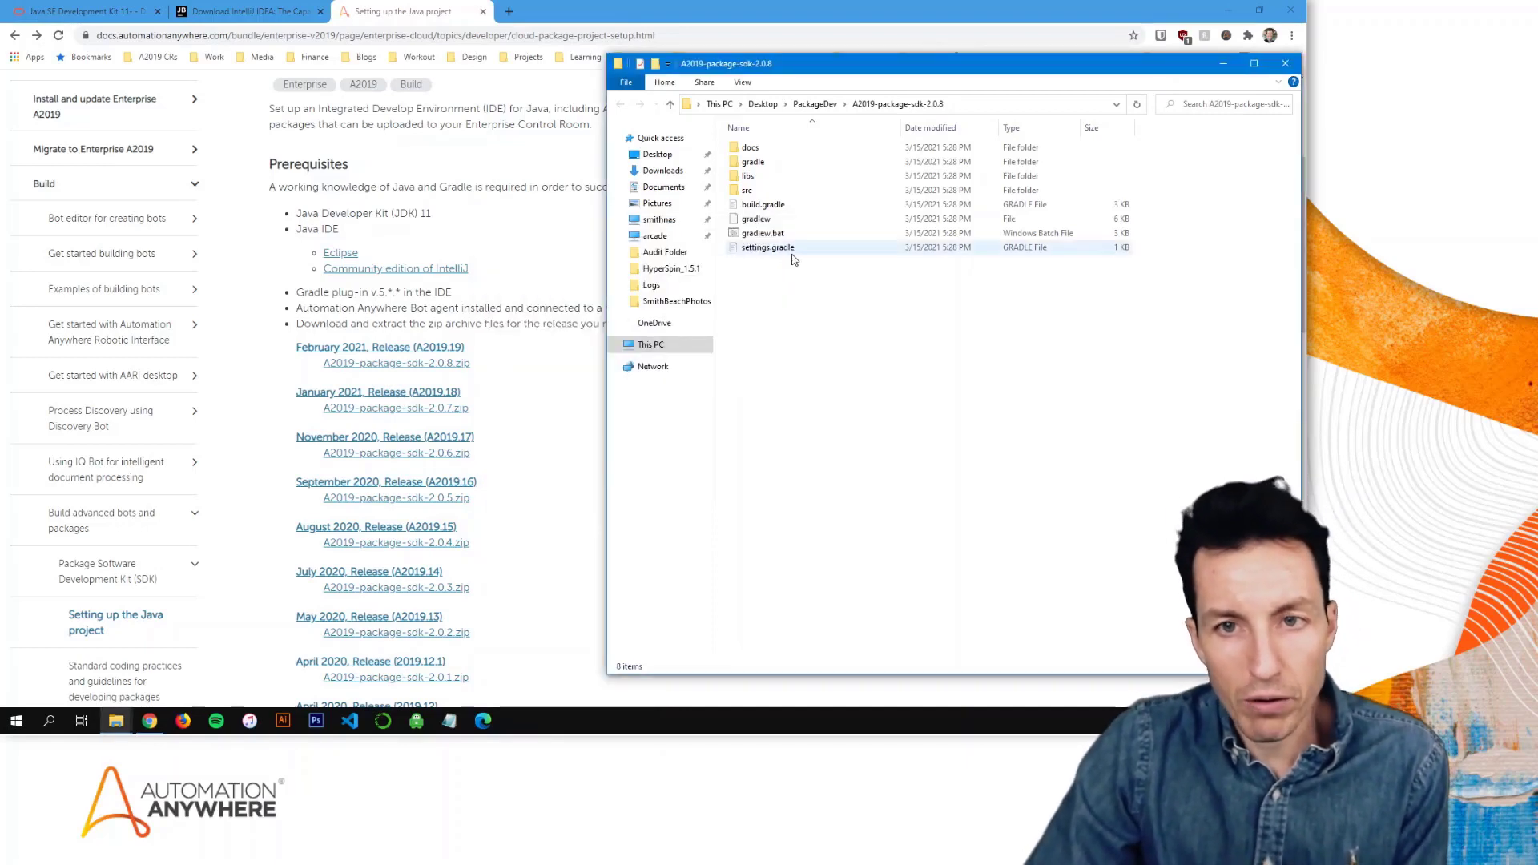
# Step: Examine the A2019-package-sdk-2.0.8 folder in PackageDev for the option to open it as an IntelliJ IDEA Community Edition project, without opening it
pyautogui.click(815, 104)
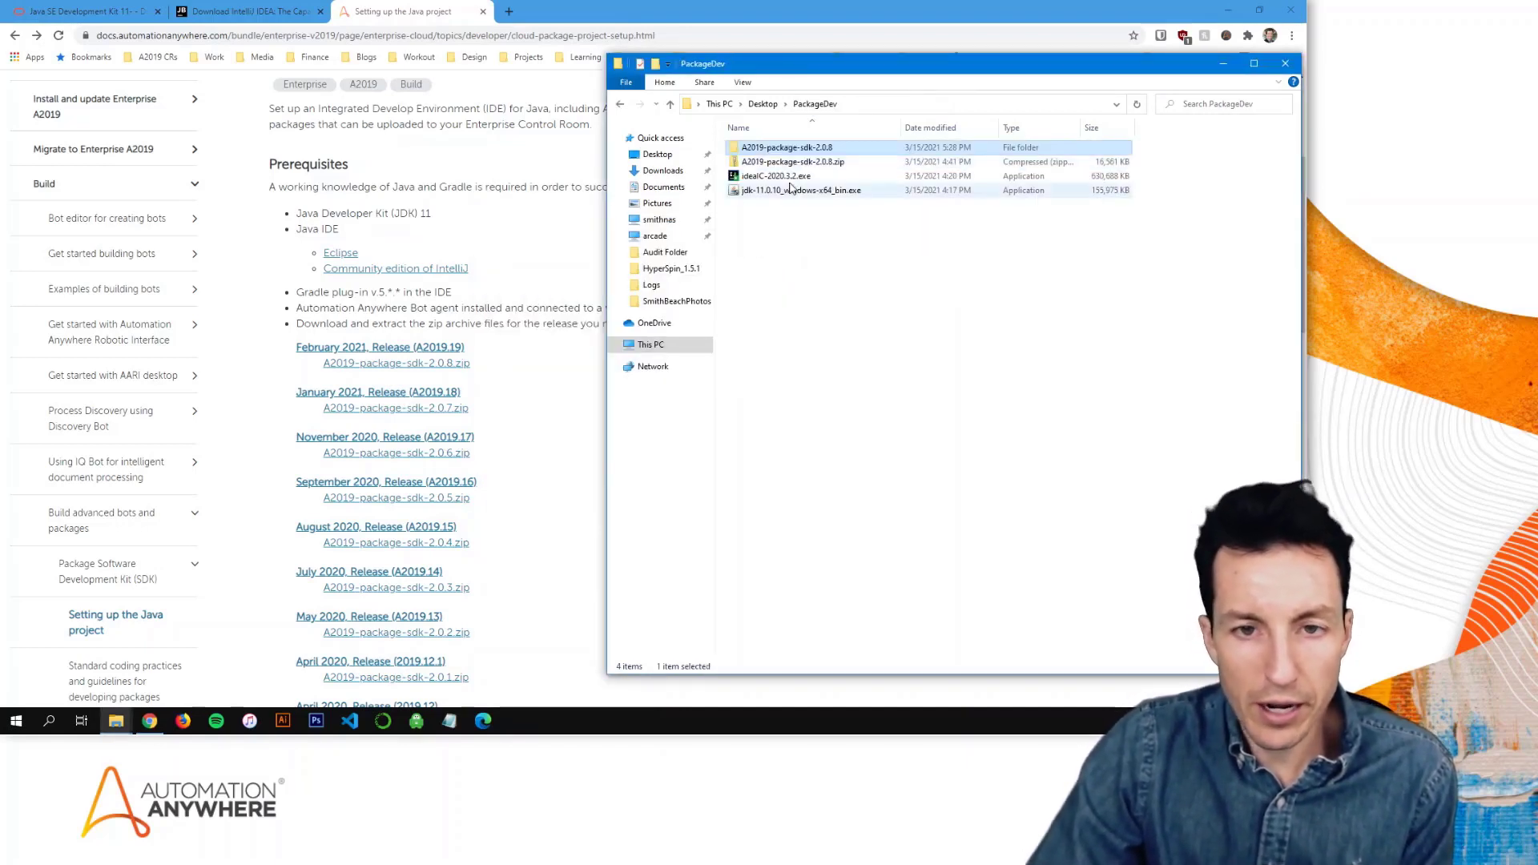
pyautogui.doubleClick(770, 149)
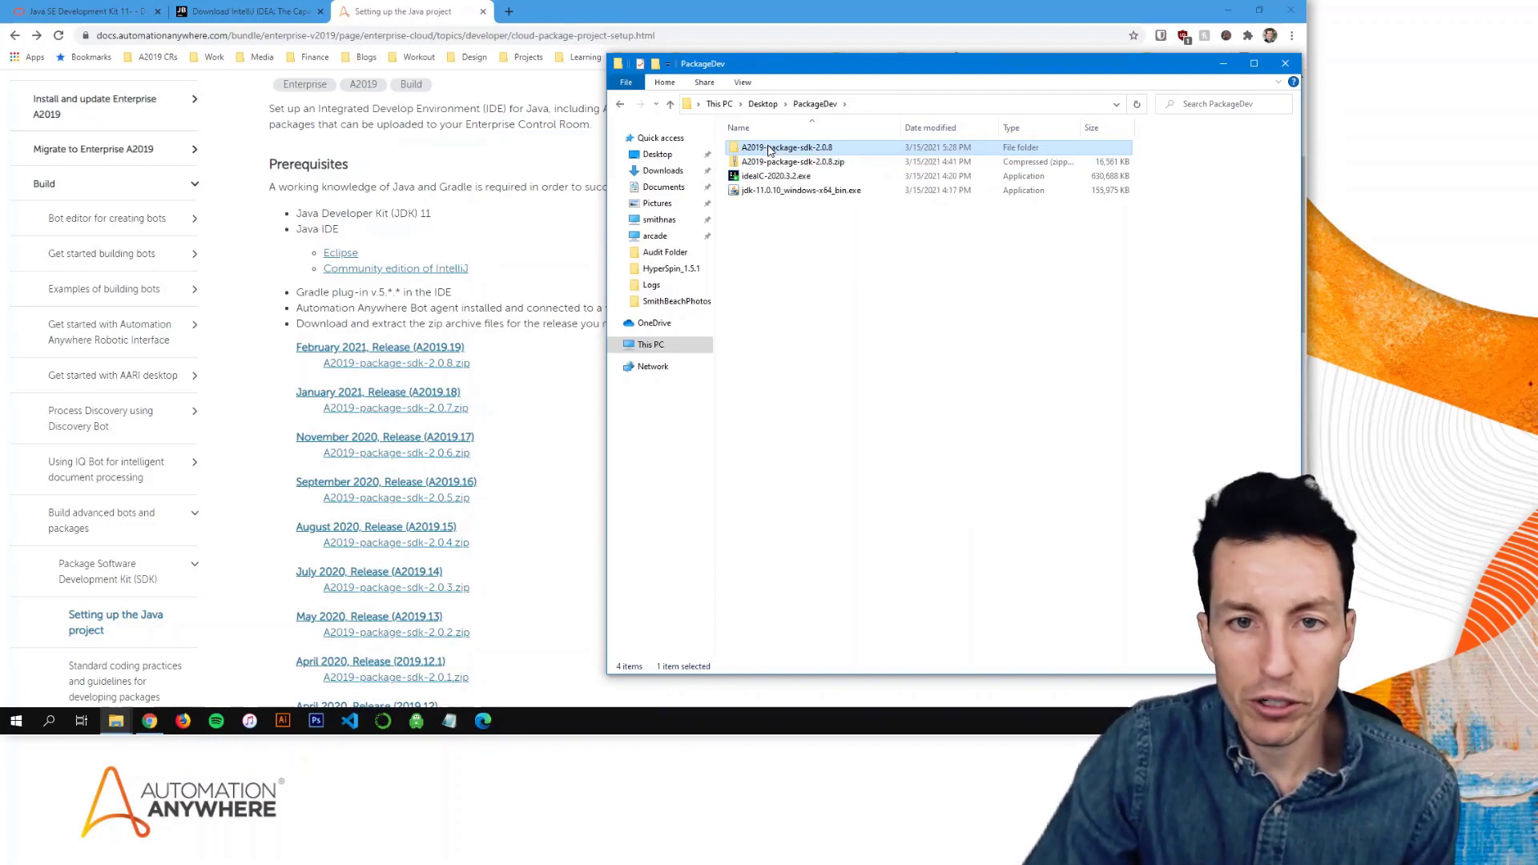
pyautogui.rightClick(786, 308)
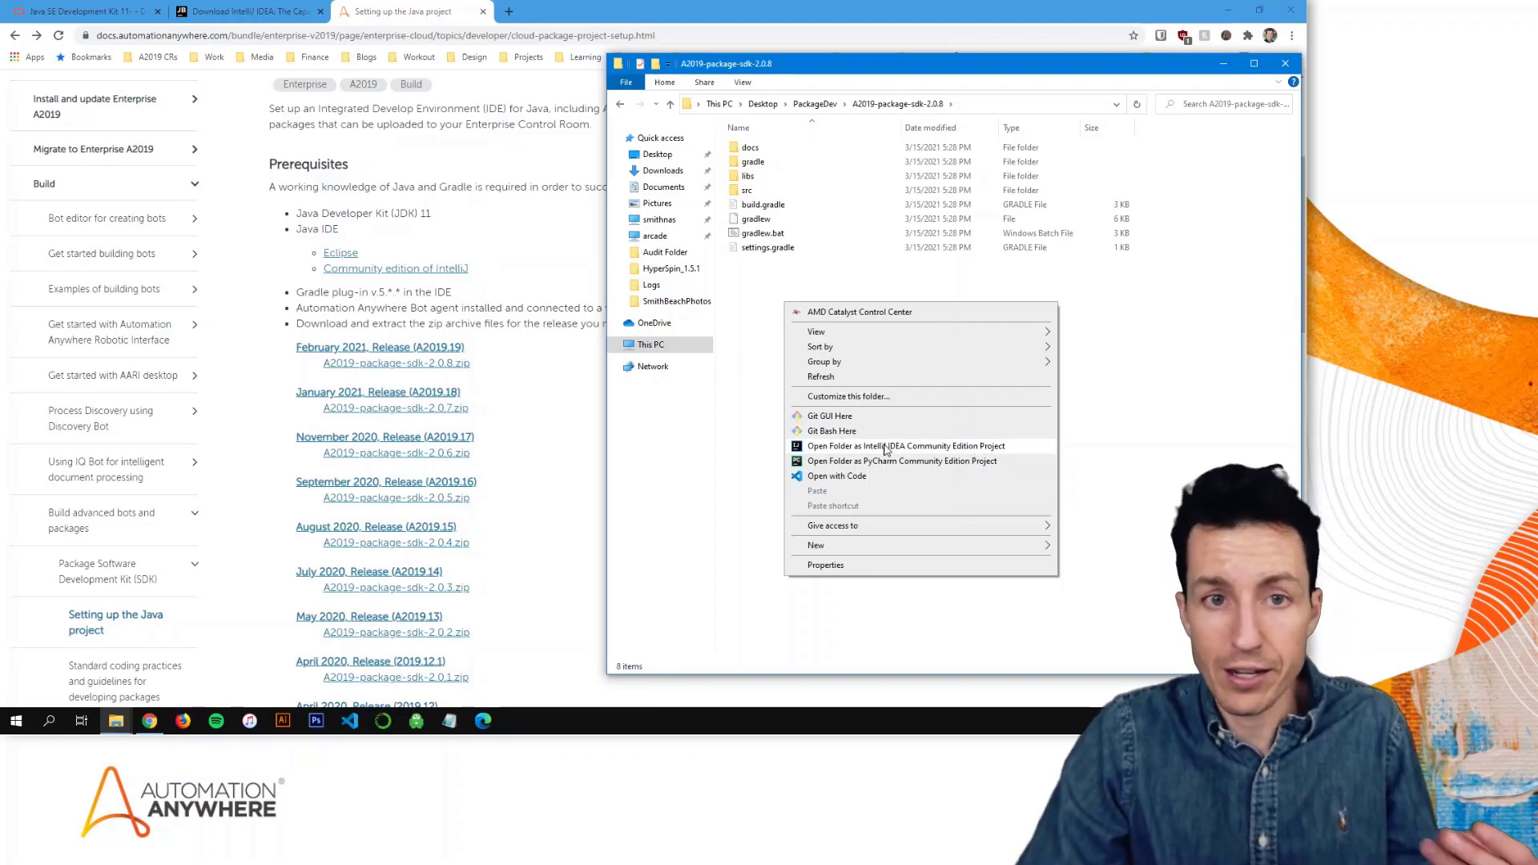
pyautogui.click(745, 337)
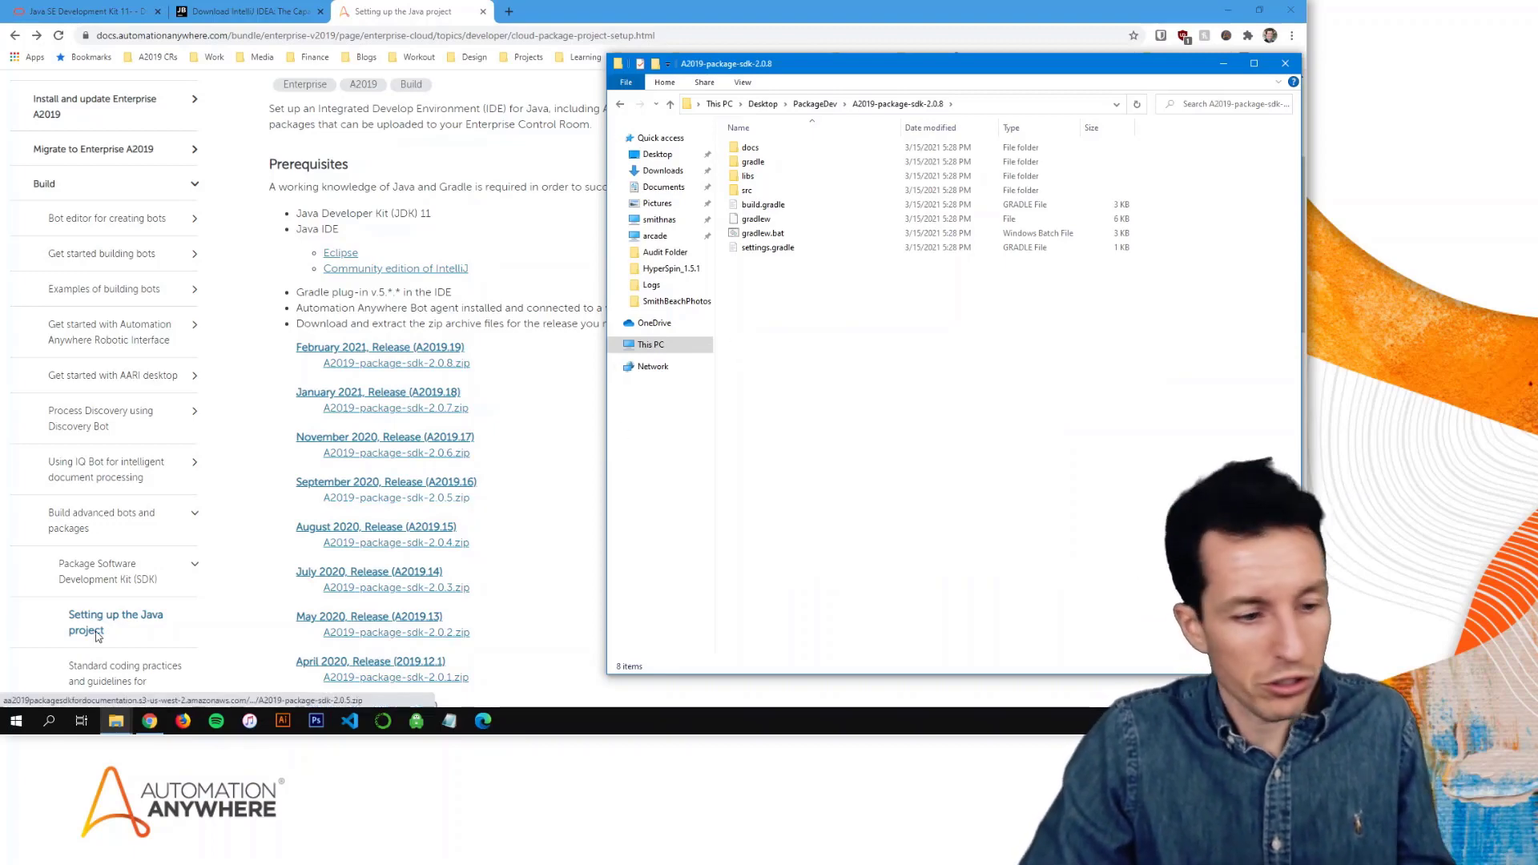
# Step: Launch IntelliJ IDEA Community Edition without importing any settings
pyautogui.press('super')
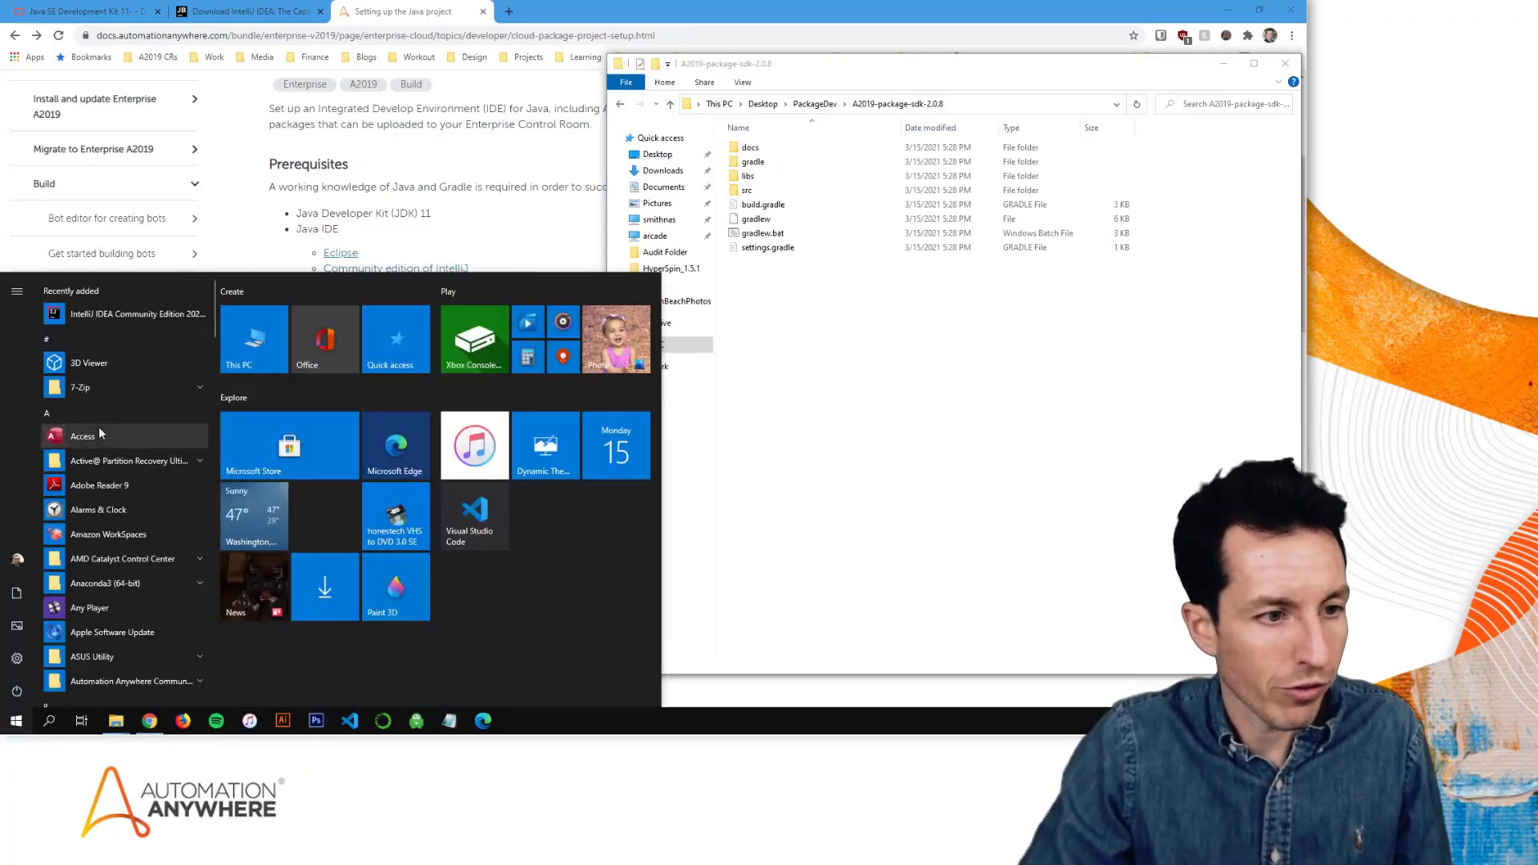
pyautogui.click(102, 315)
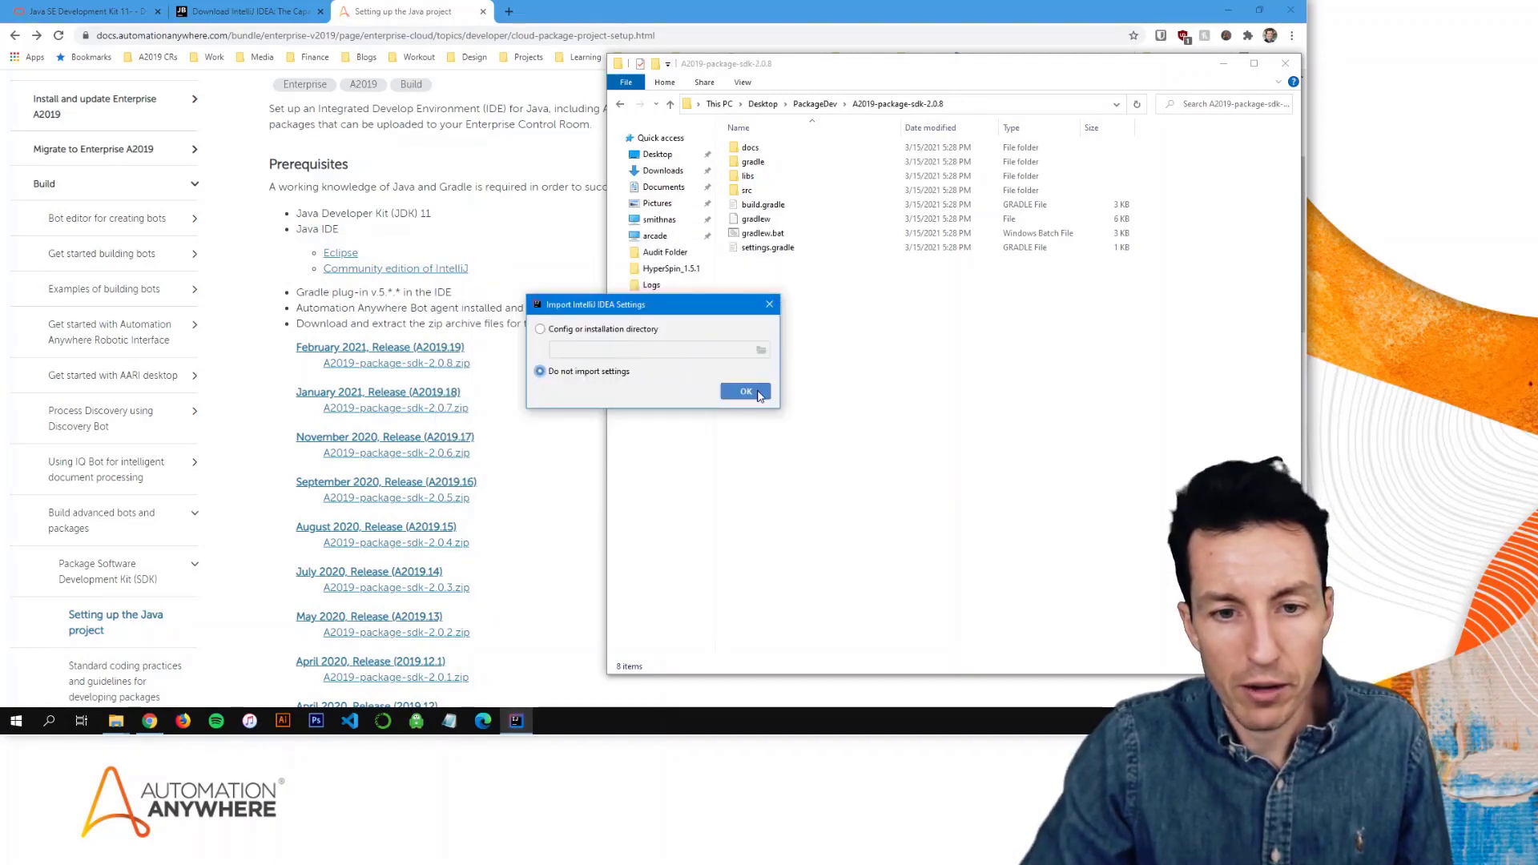
pyautogui.click(746, 391)
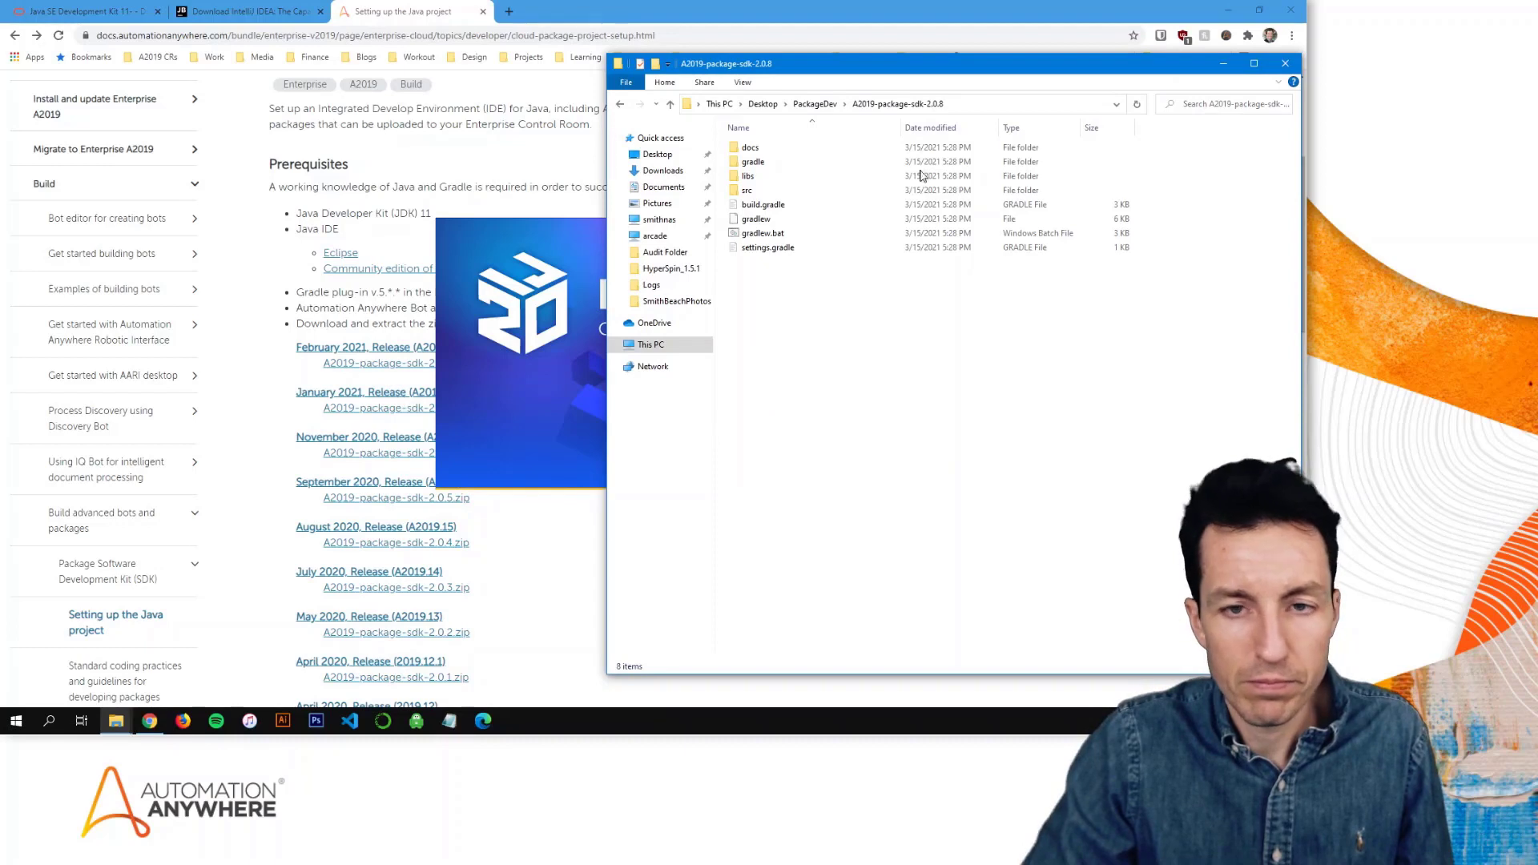
# Step: Copy the path of the extracted A2019-package-sdk-2.0.8 folder and use it to open the folder as a project in IntelliJ IDEA
pyautogui.click(1233, 72)
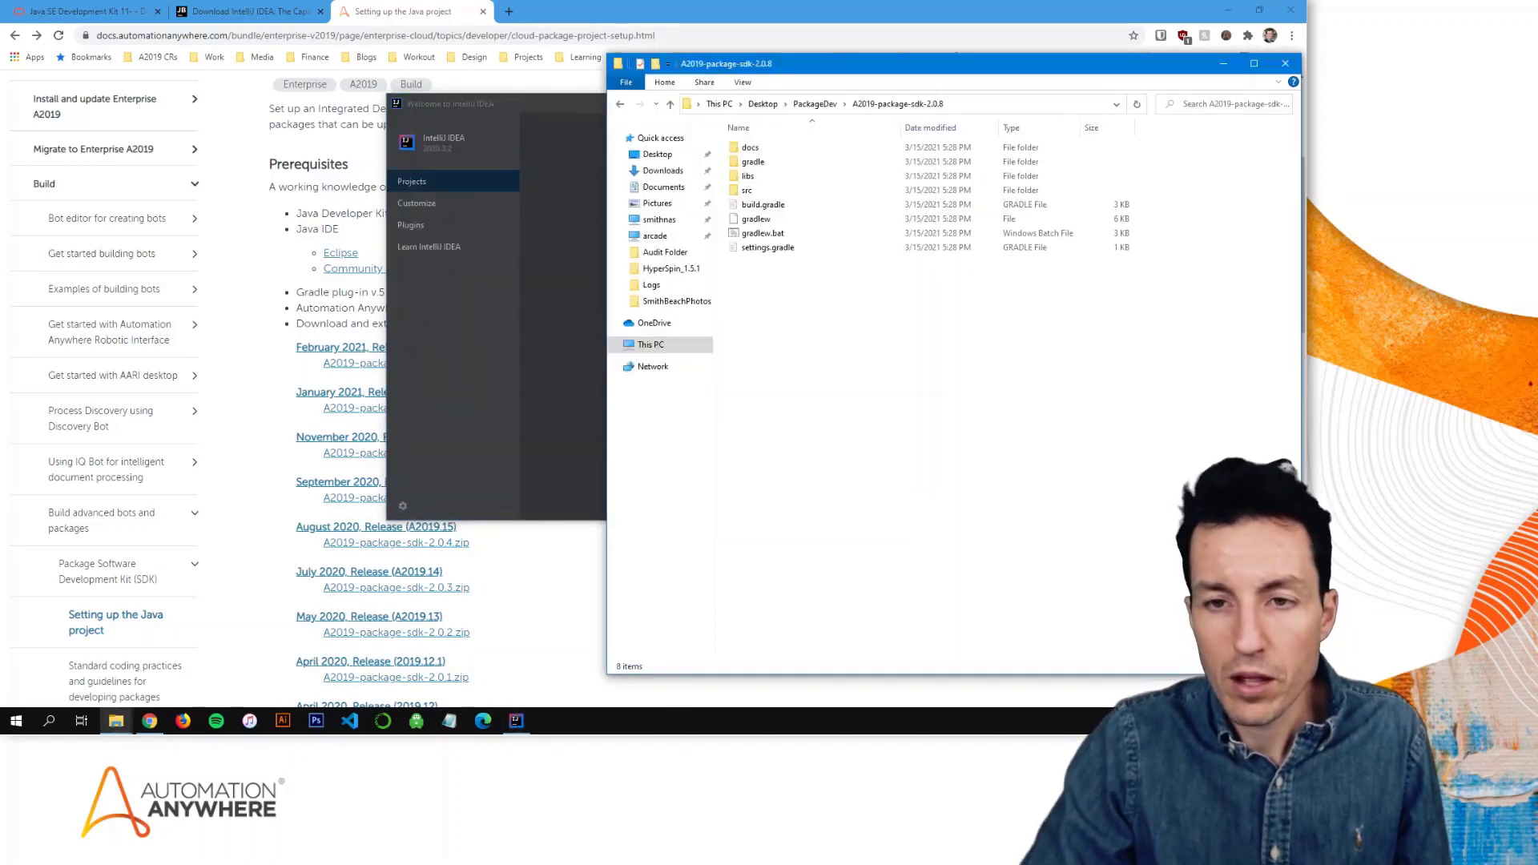
pyautogui.click(810, 104)
pyautogui.hotkey('ctrl', 'c')
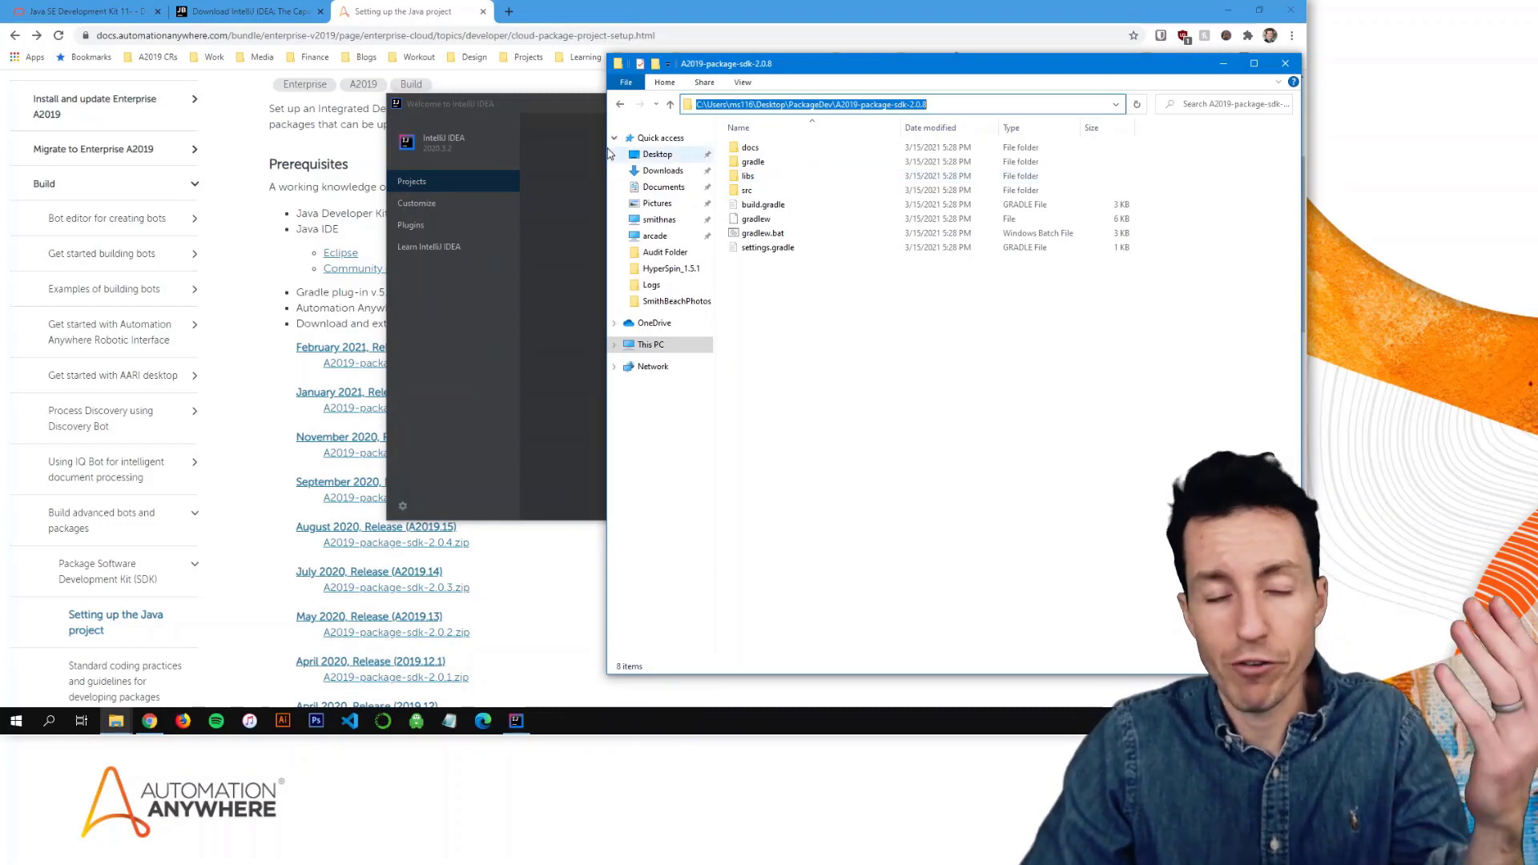
pyautogui.click(560, 103)
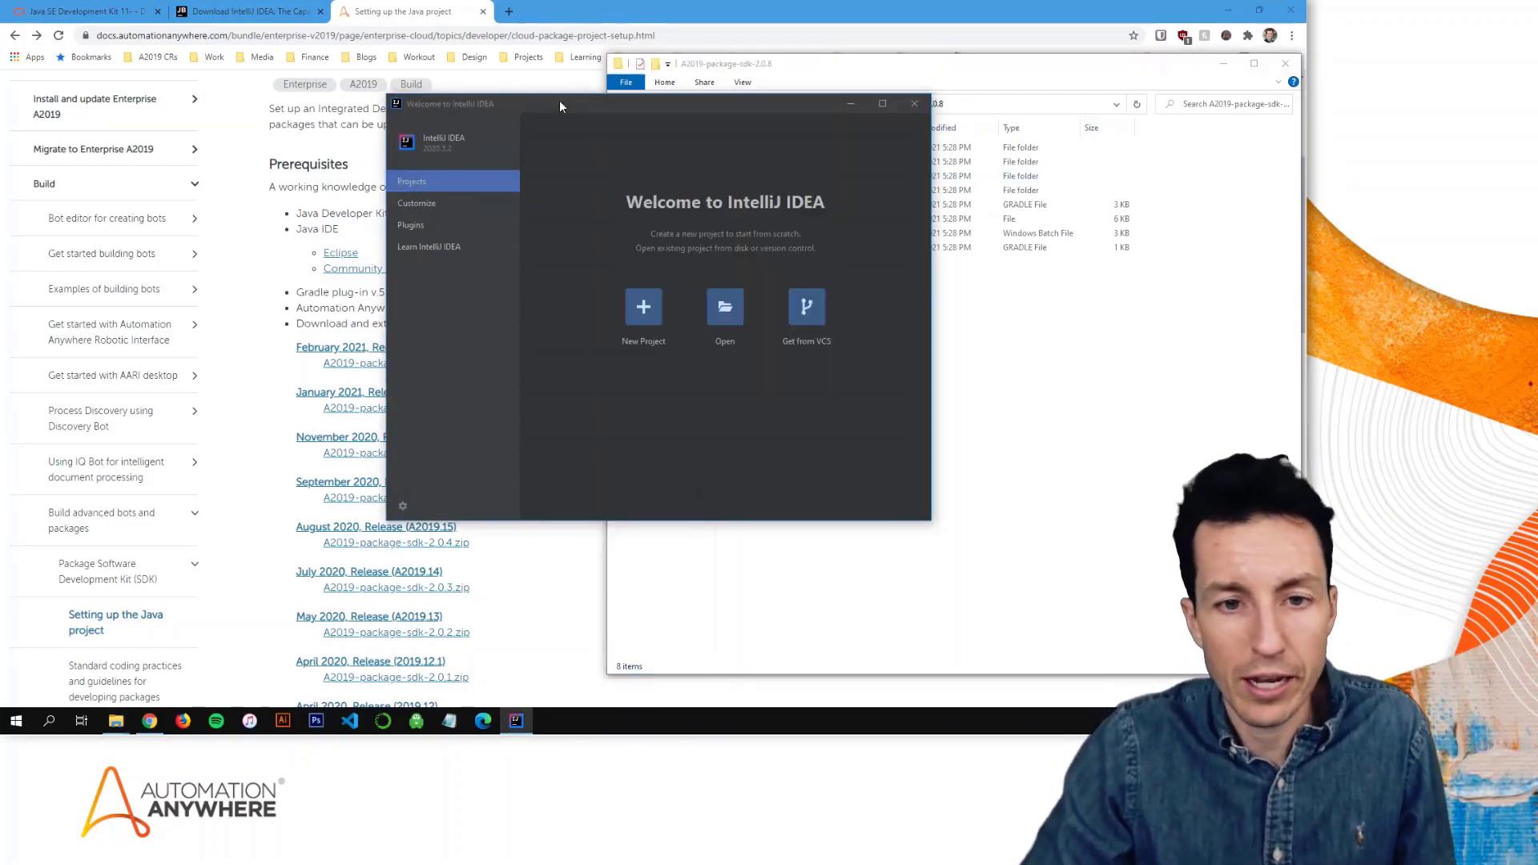
pyautogui.click(726, 307)
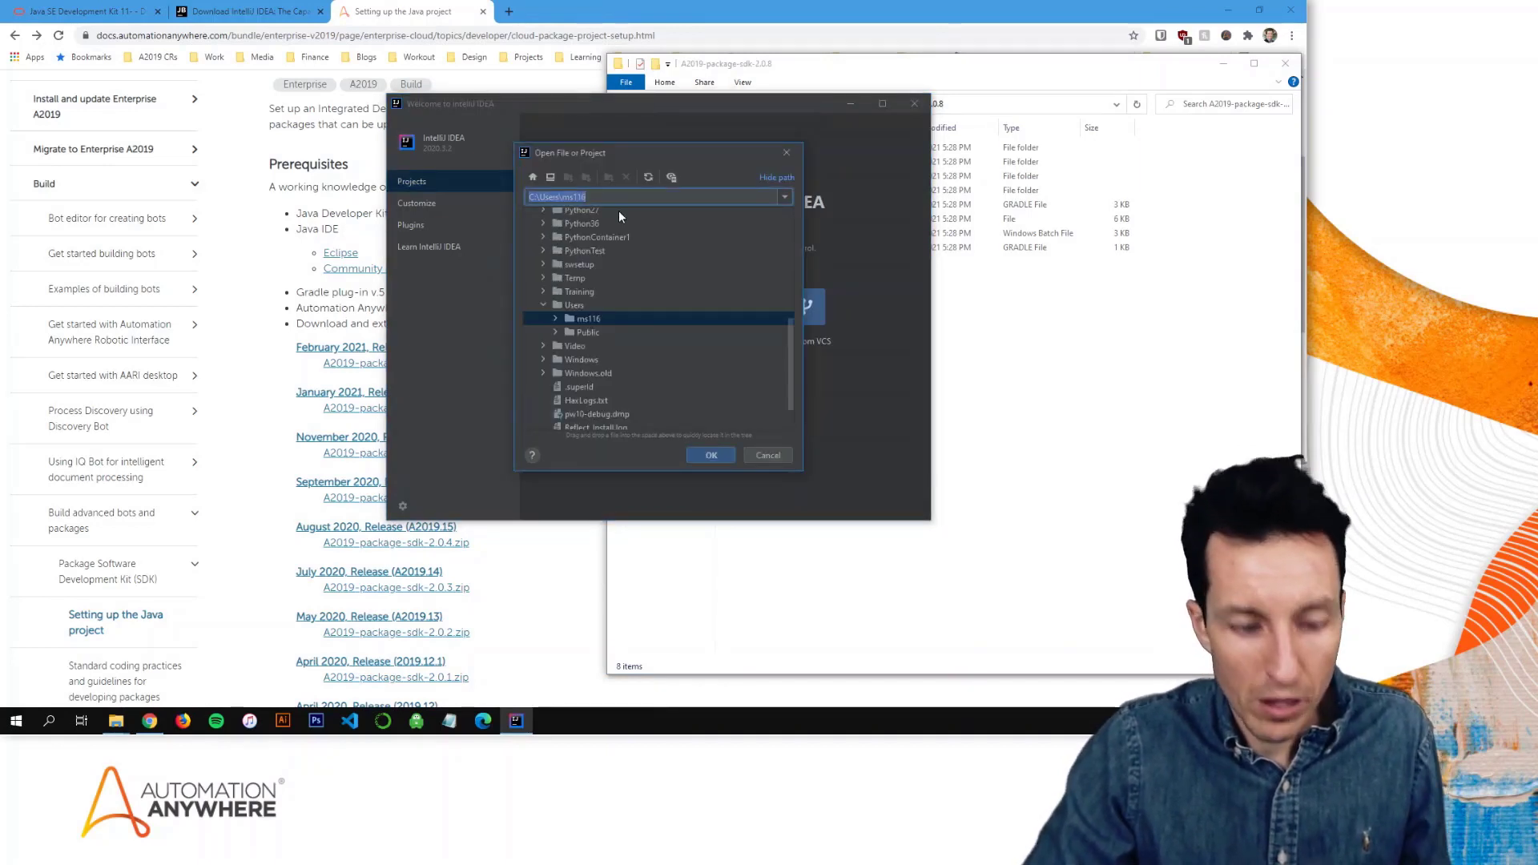
pyautogui.hotkey('ctrl', 'v')
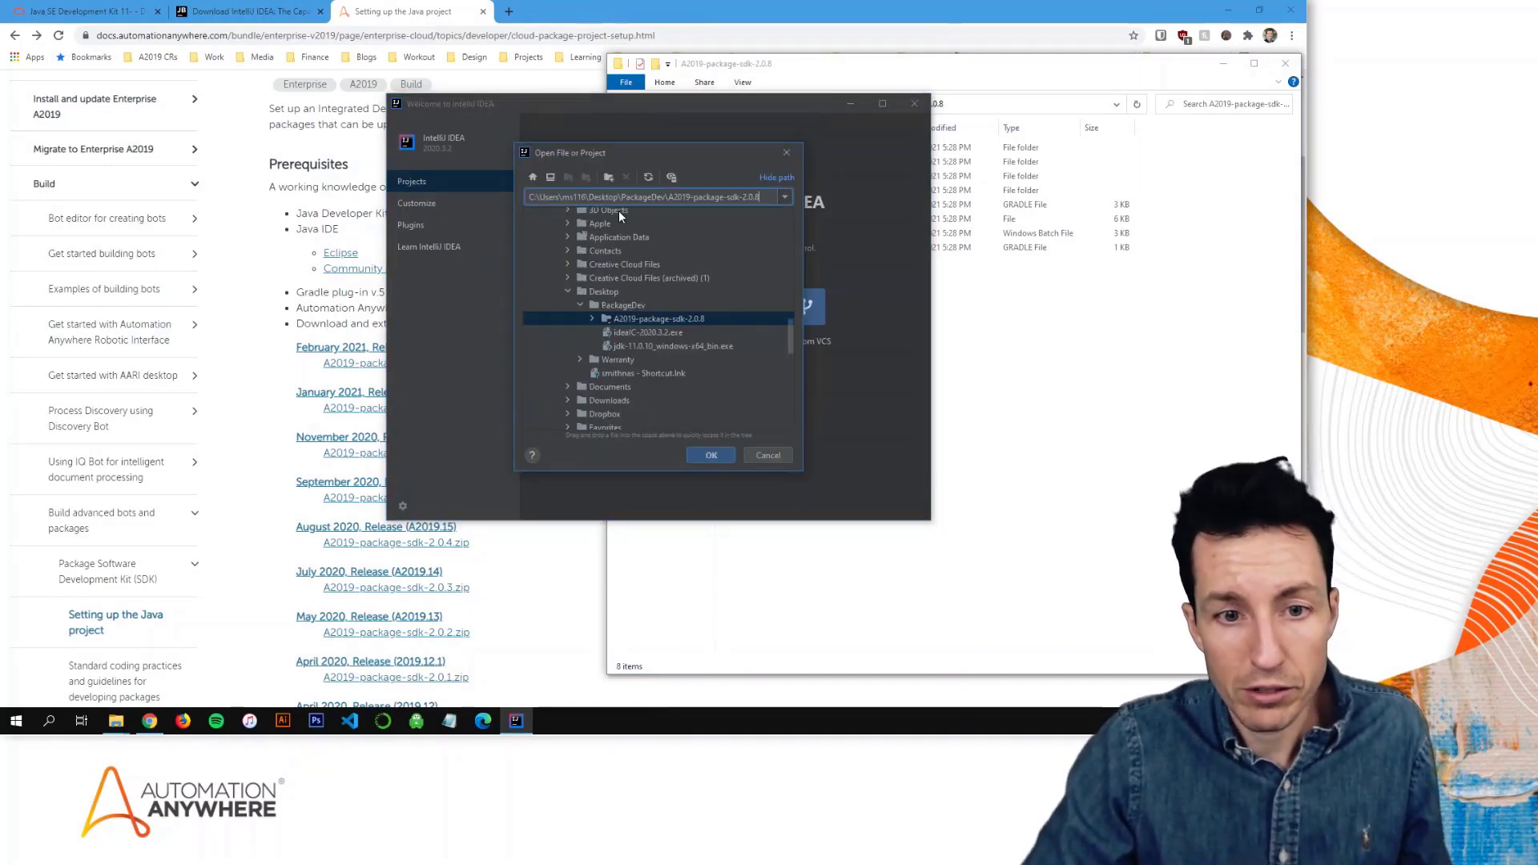
pyautogui.click(725, 458)
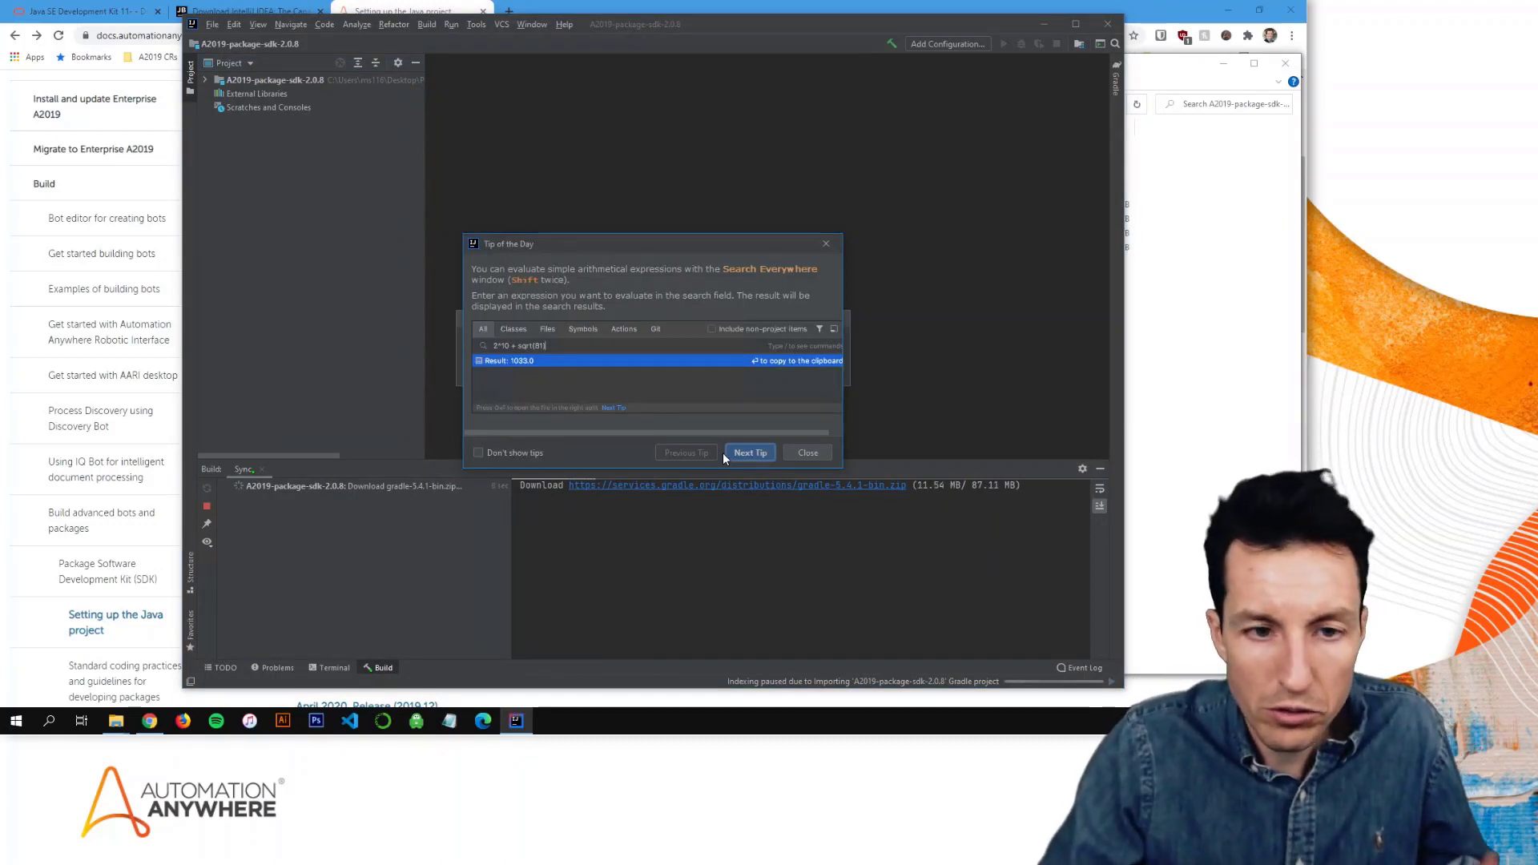
# Step: Turn off the startup tips and allow the Java(TM) Platform SE binary through the firewall on both private and public networks
pyautogui.click(475, 454)
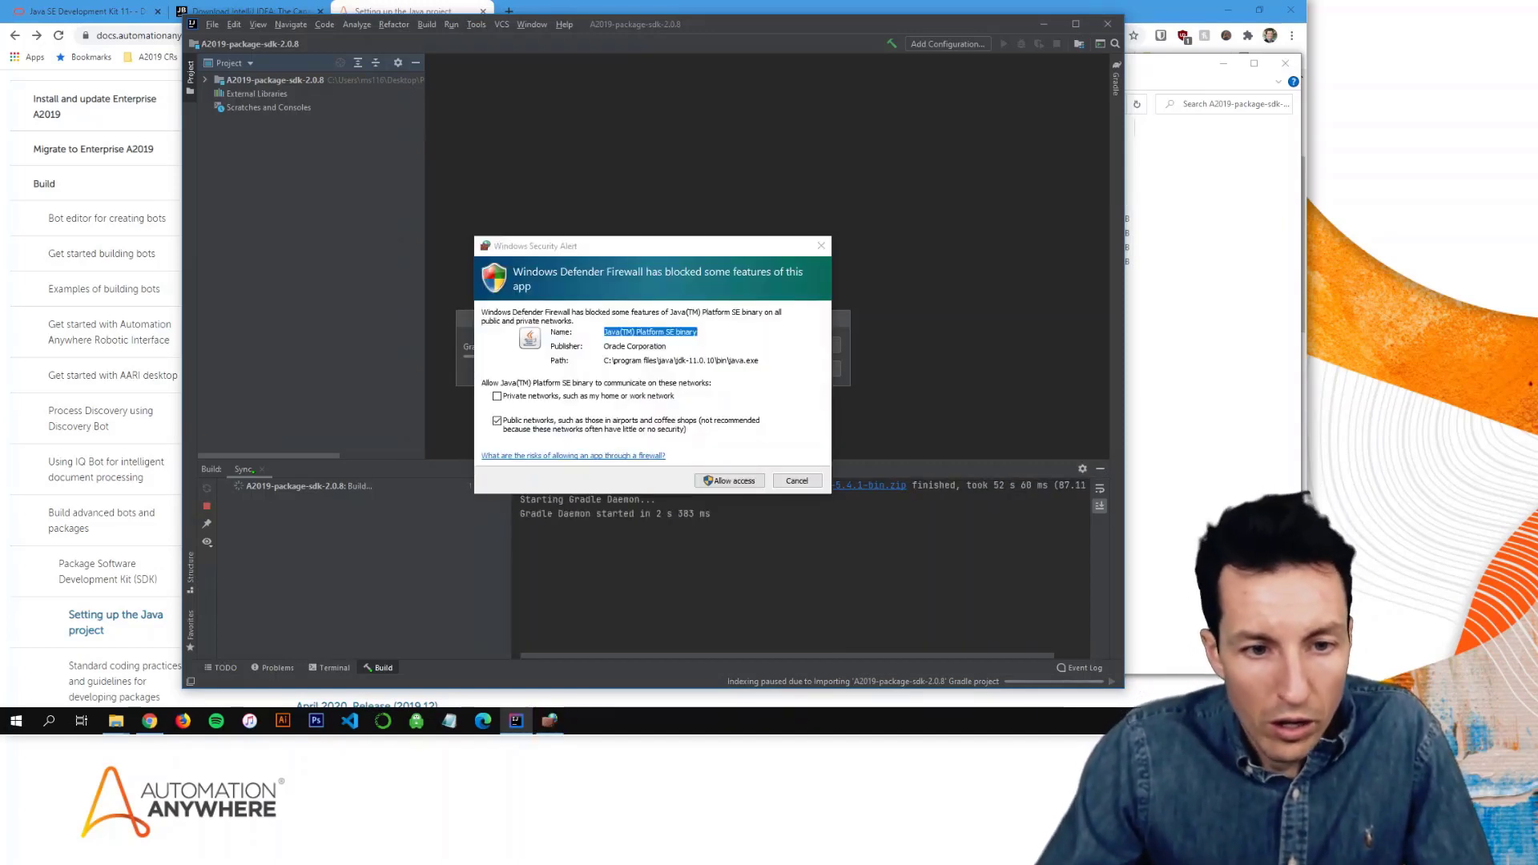
pyautogui.click(605, 397)
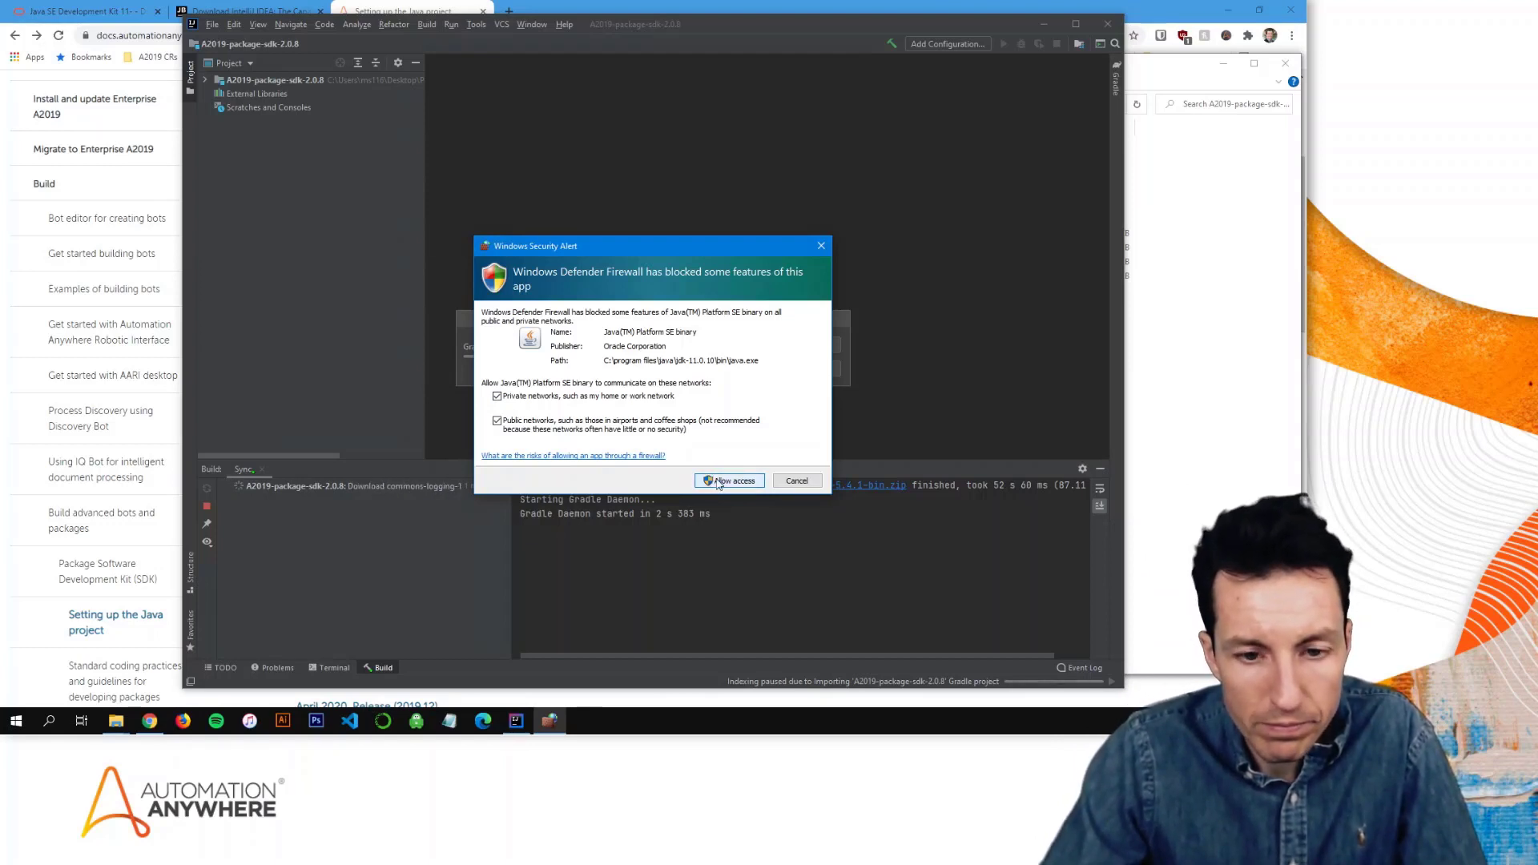
pyautogui.click(720, 482)
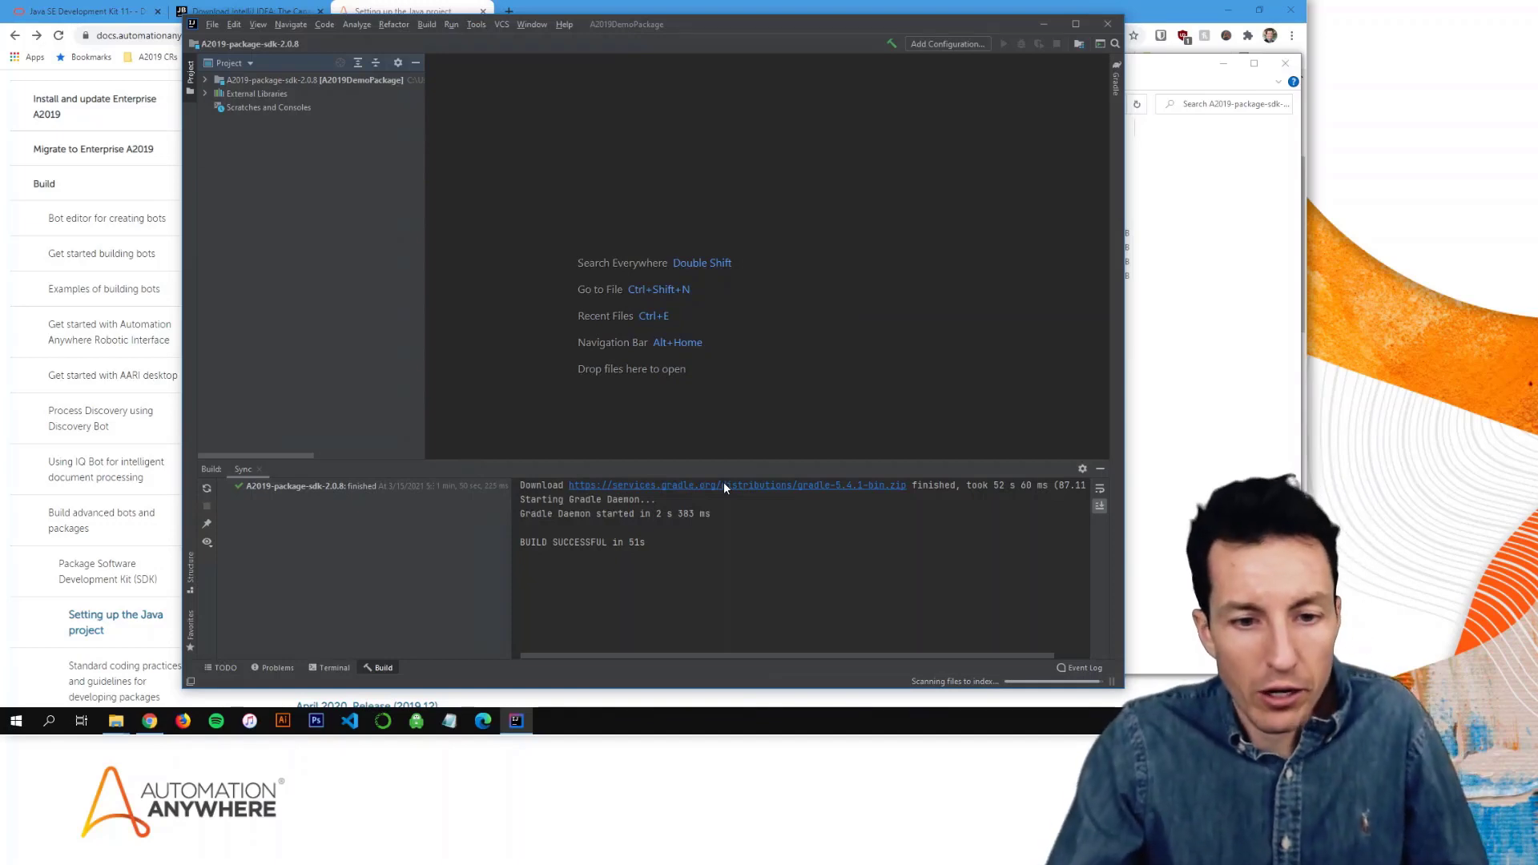
# Step: Maximize the IntelliJ IDEA window and hide the build output below the editor
pyautogui.click(1075, 23)
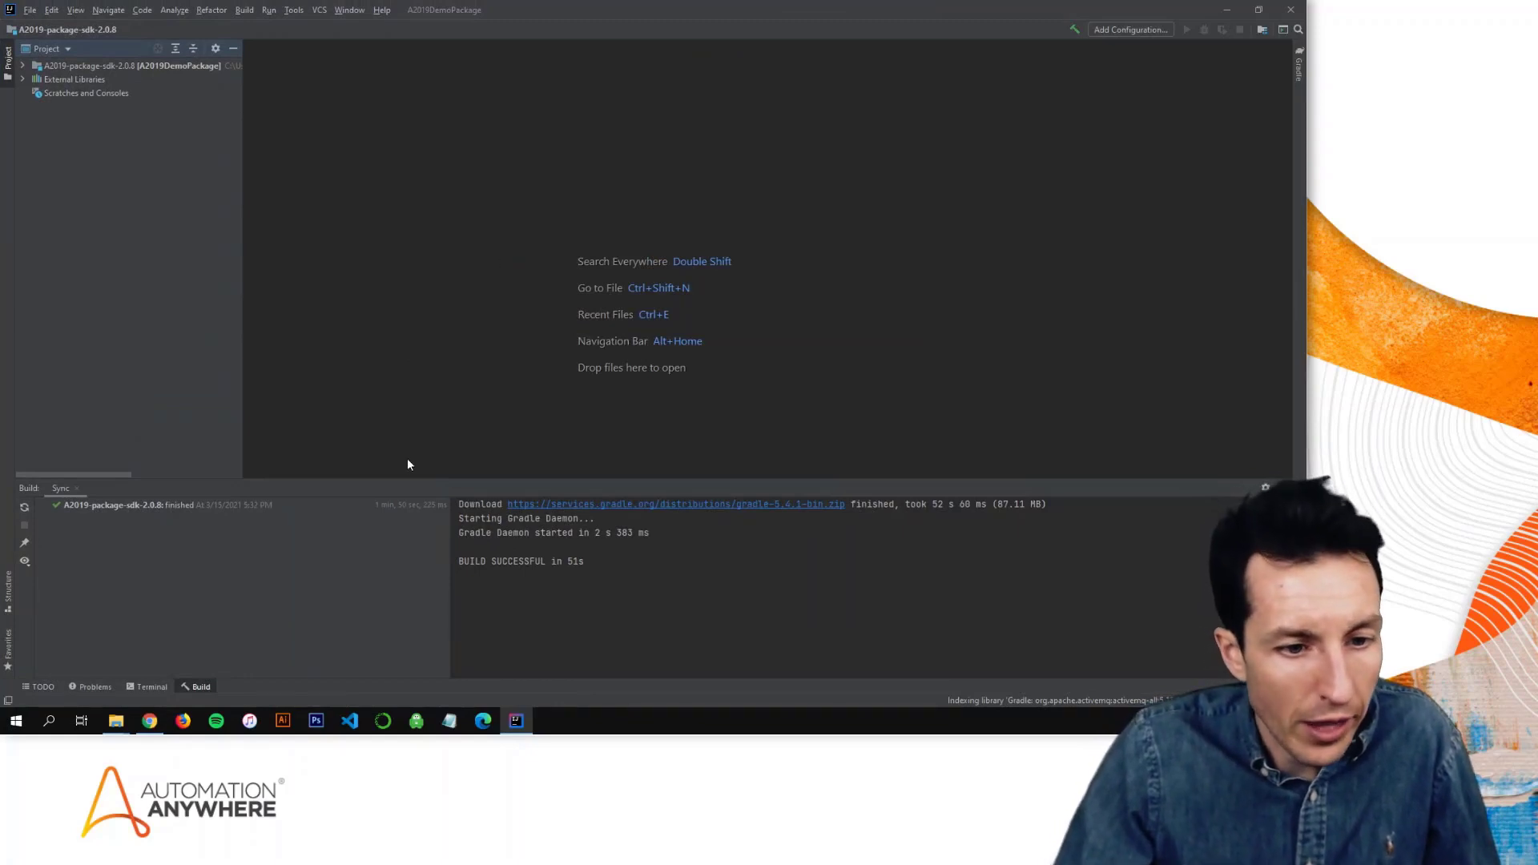
pyautogui.moveTo(406, 479); pyautogui.dragTo(406, 517)
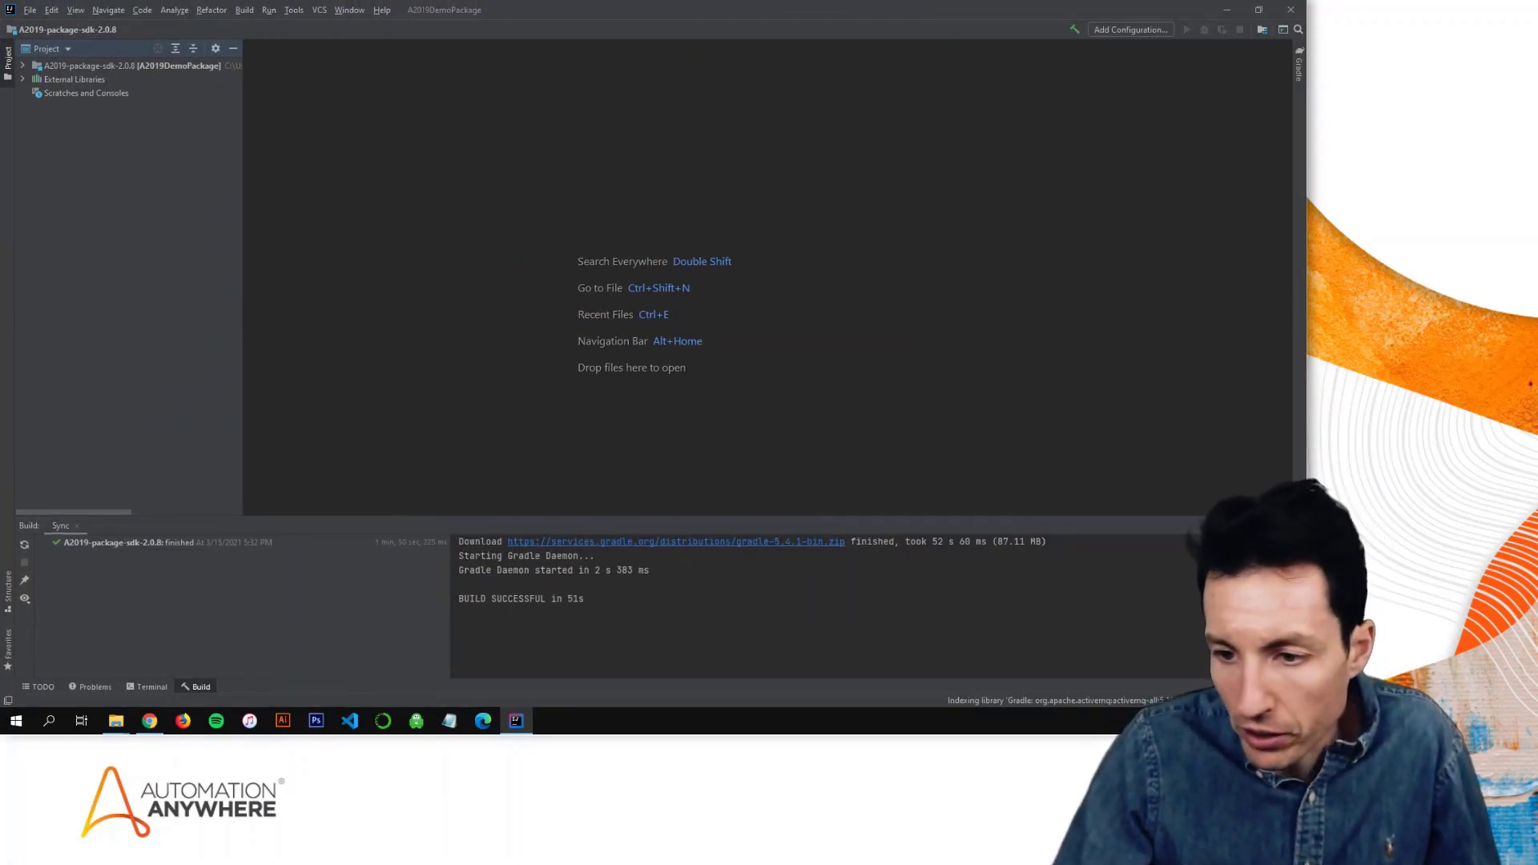
pyautogui.hotkey('shift', 'Escape')
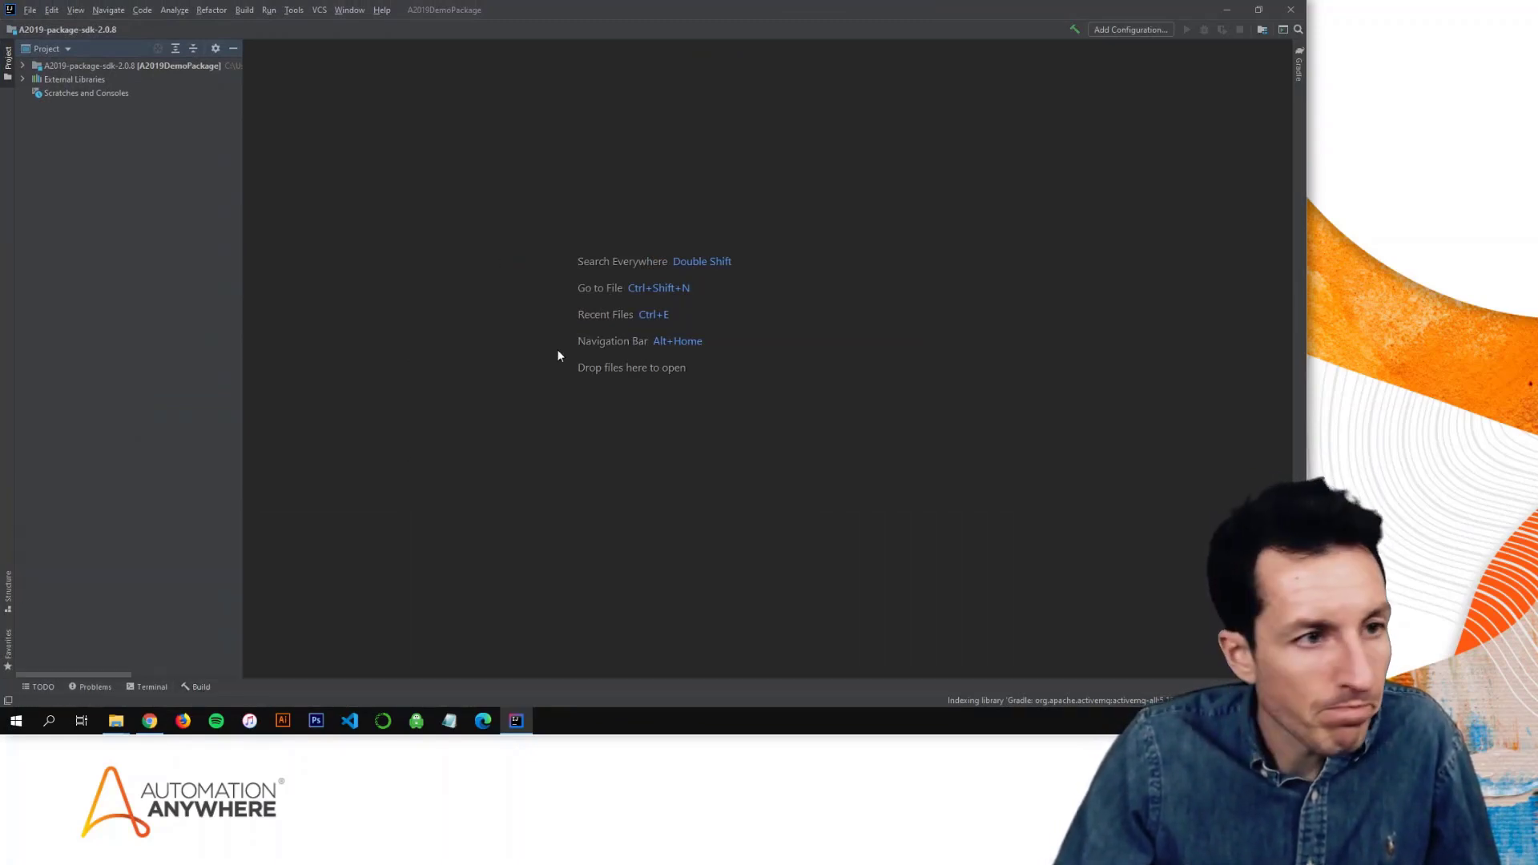
# Step: Expand the A2019-package-sdk-2.0.8 project tree down to the sample packages under src/main/java
pyautogui.click(23, 67)
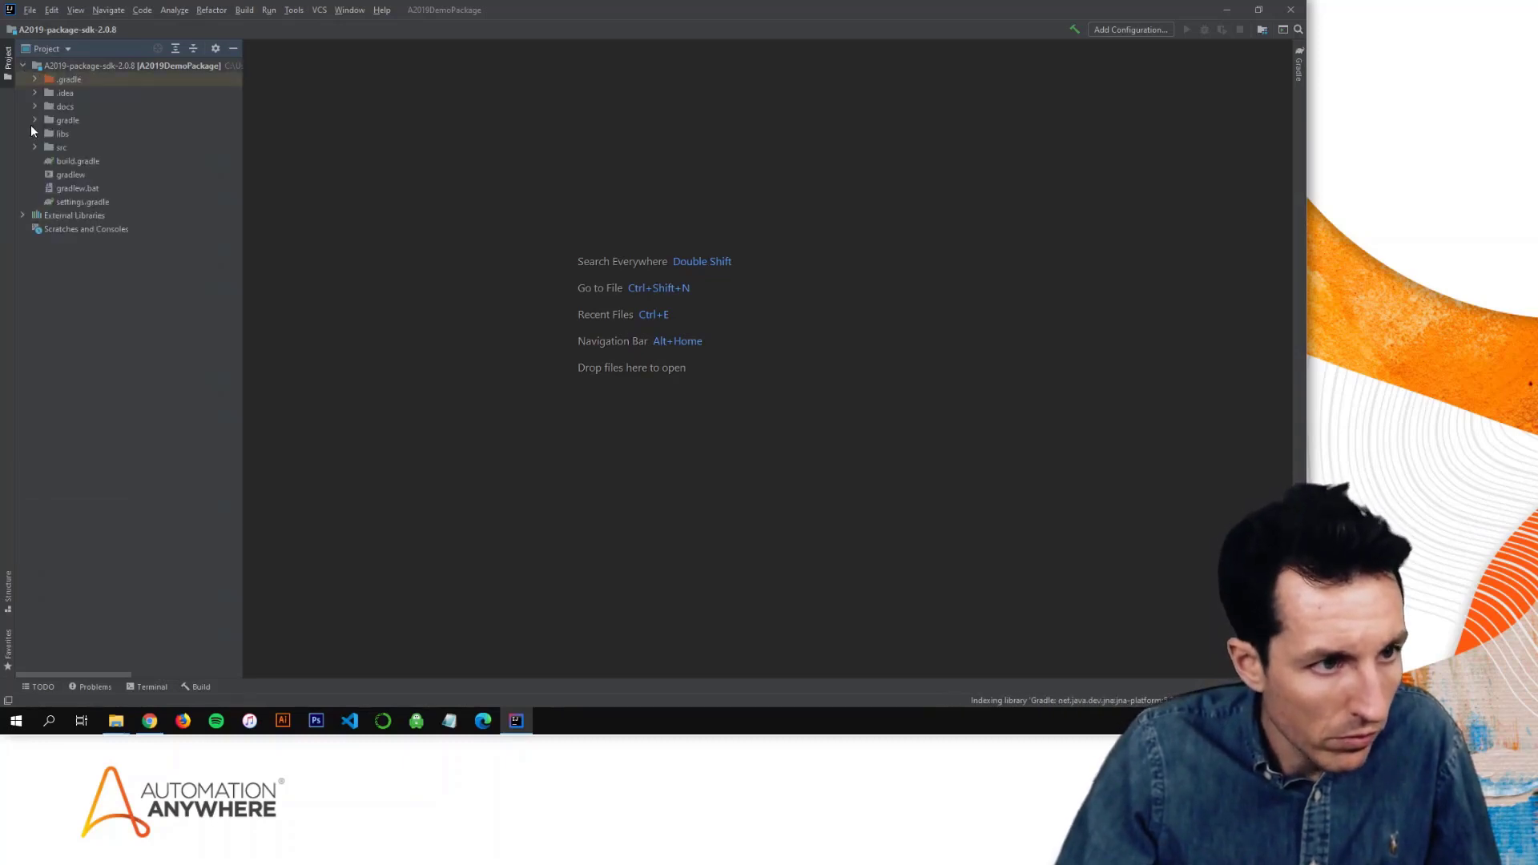
pyautogui.click(34, 147)
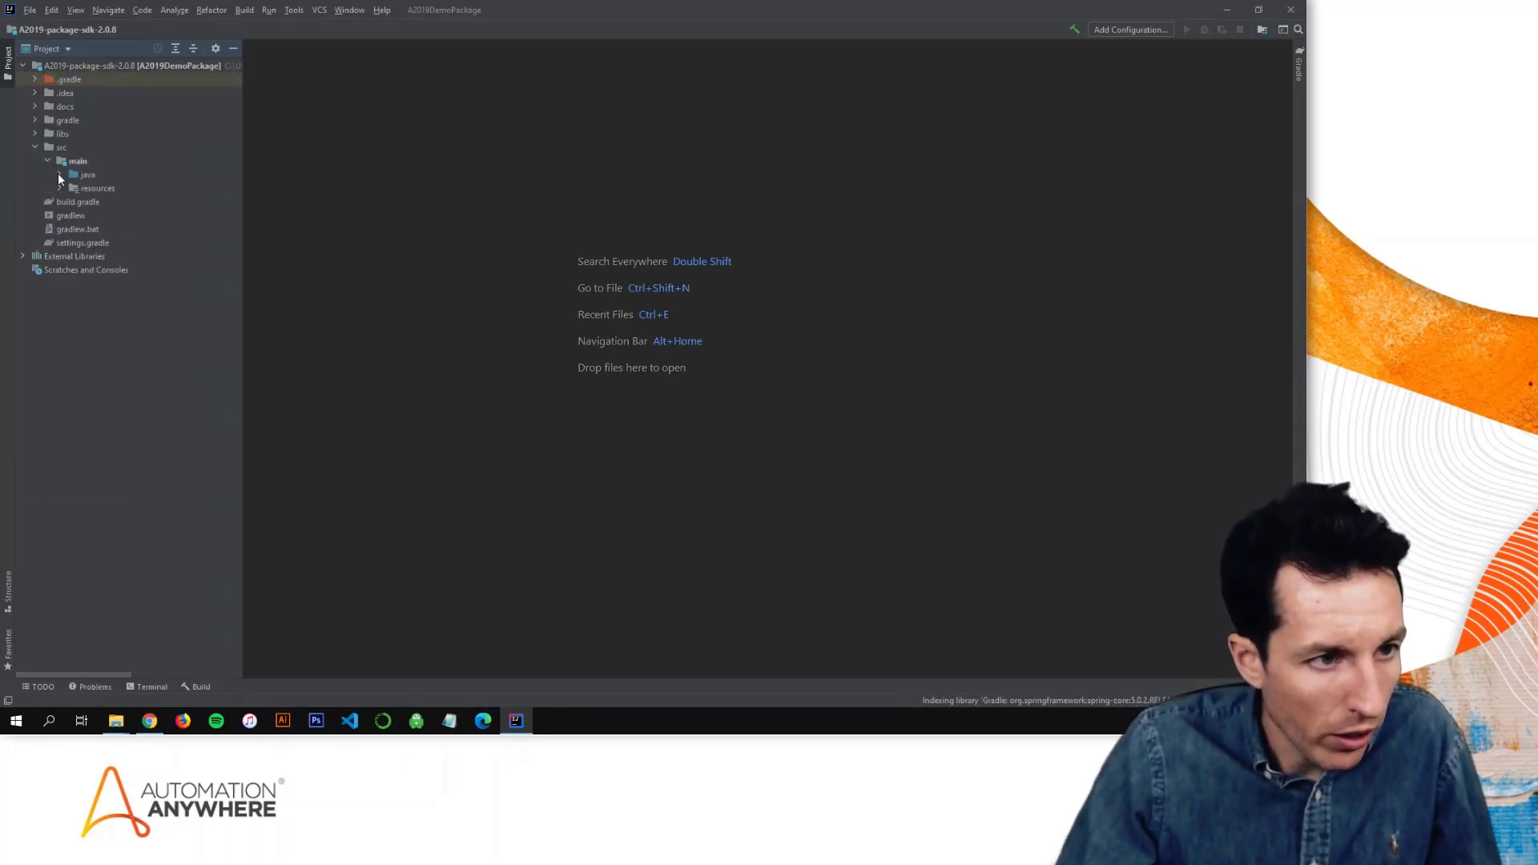
pyautogui.click(59, 173)
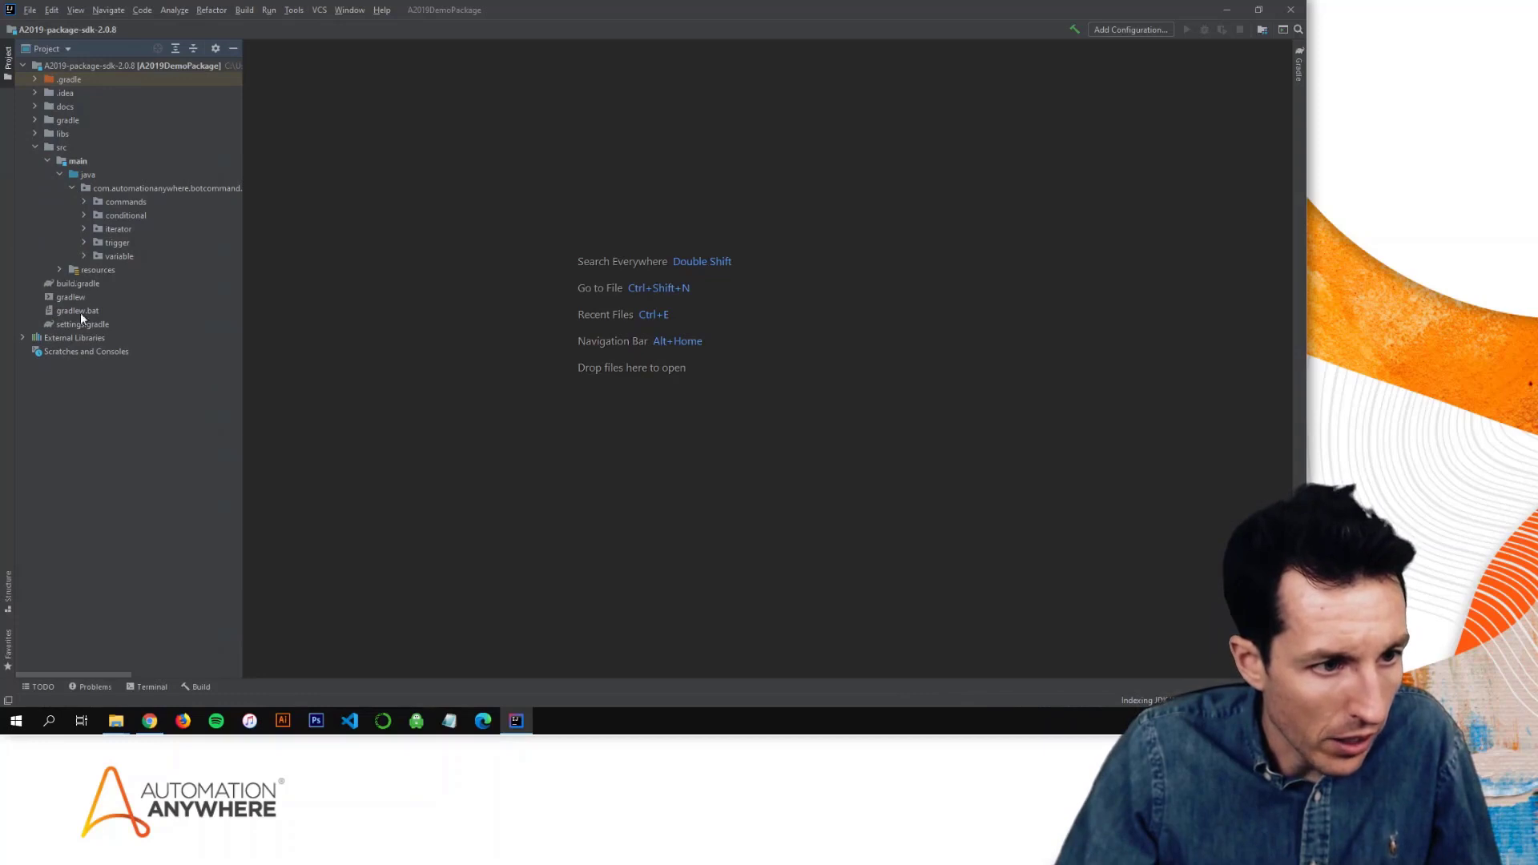
# Step: Open build.gradle and highlight the compile dependencies listed under the comment "Remove these dependencies if not needed"
pyautogui.click(80, 284)
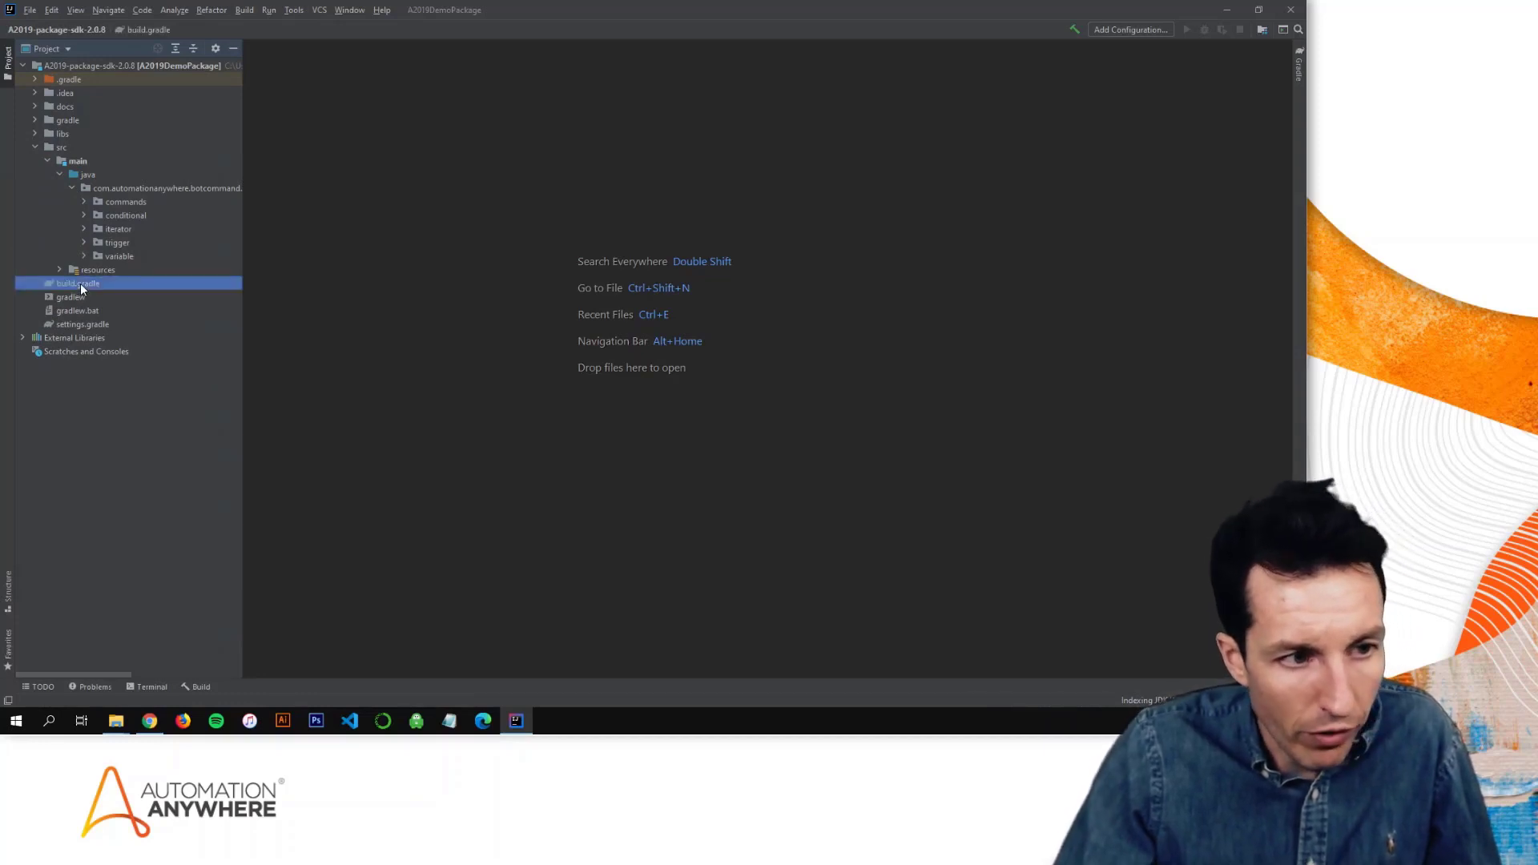
pyautogui.doubleClick(80, 283)
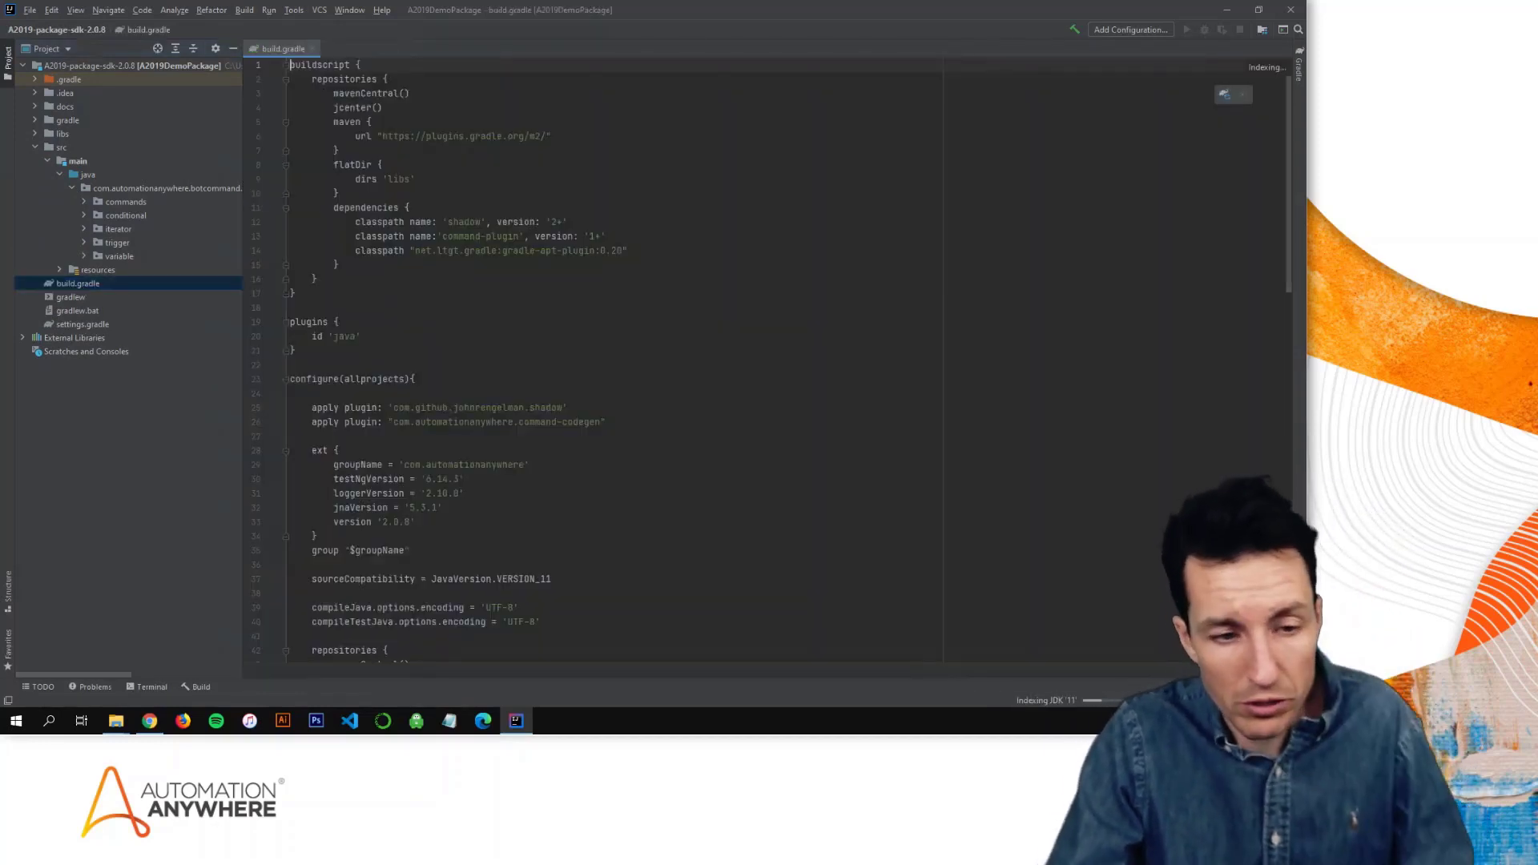
pyautogui.scroll(-20, 609, 361)
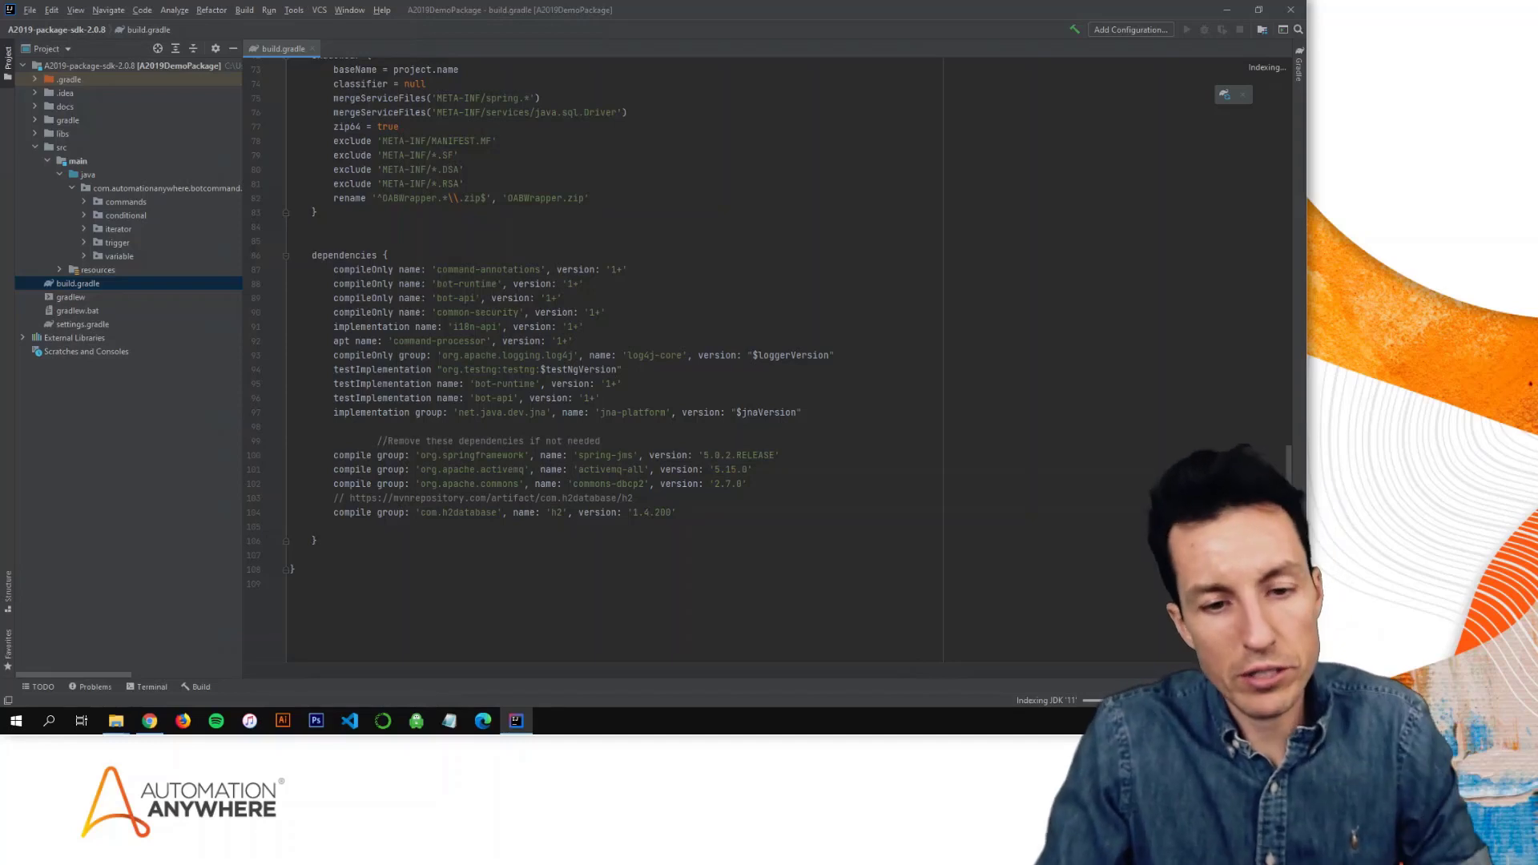
pyautogui.moveTo(678, 513); pyautogui.dragTo(291, 455)
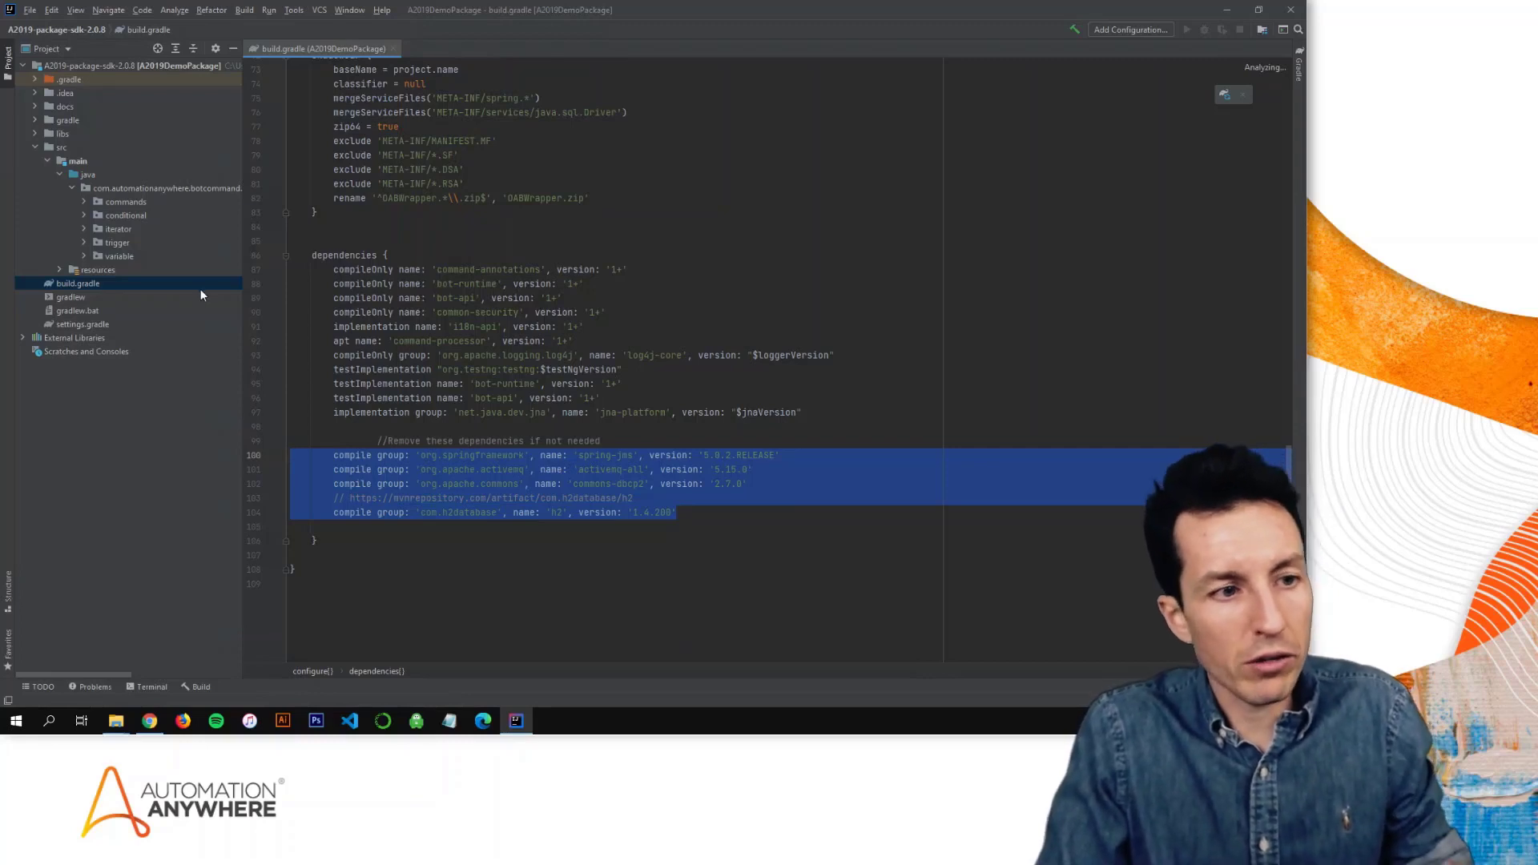
# Step: Expand the variable, trigger, iterator, conditional and commands packages in the project tree
pyautogui.click(83, 256)
pyautogui.click(83, 242)
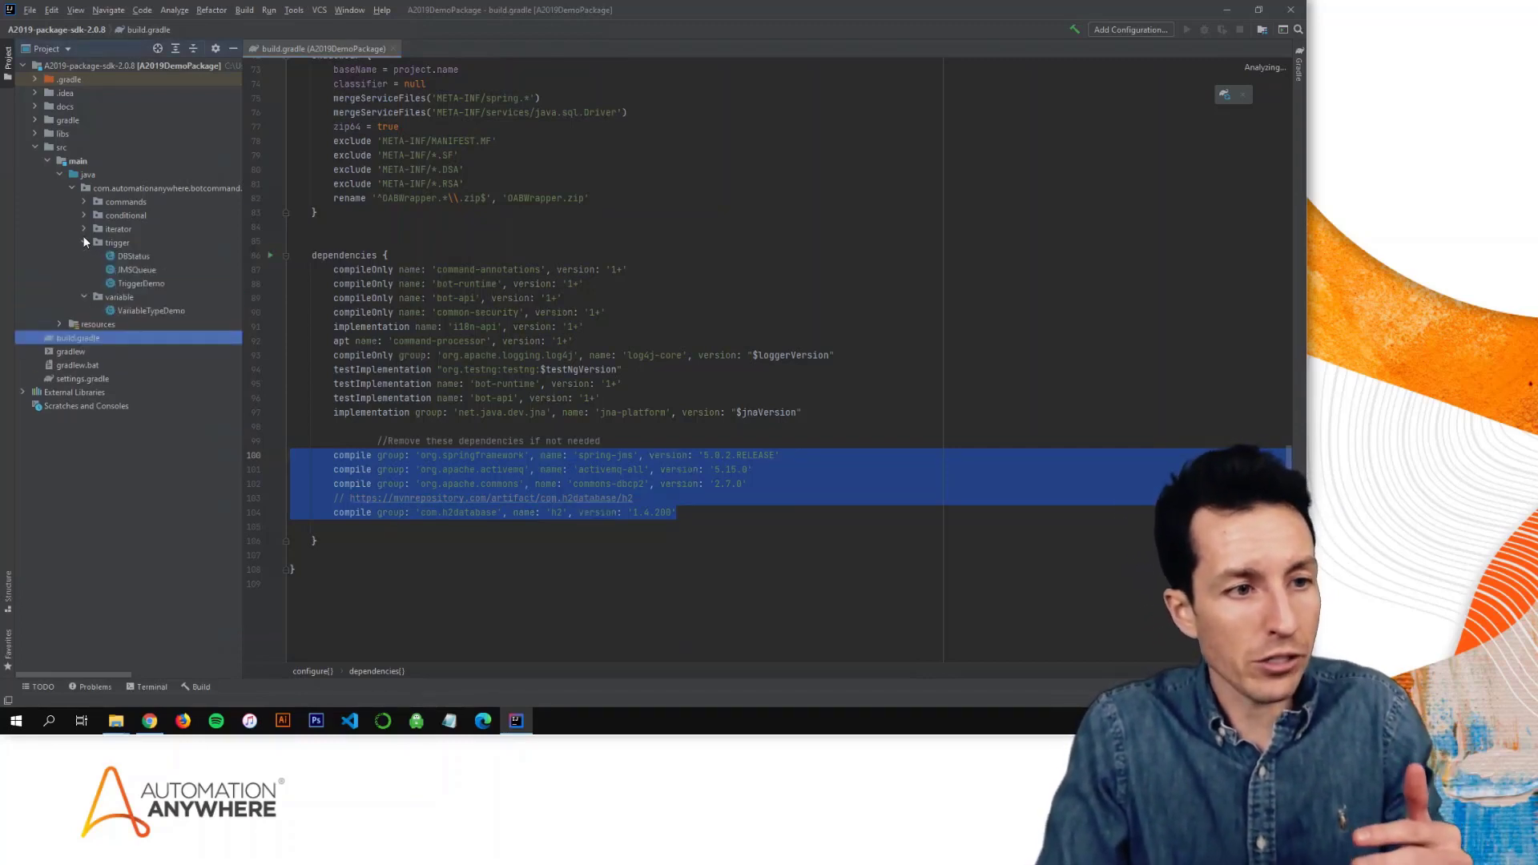
pyautogui.click(84, 229)
pyautogui.click(83, 215)
pyautogui.click(83, 202)
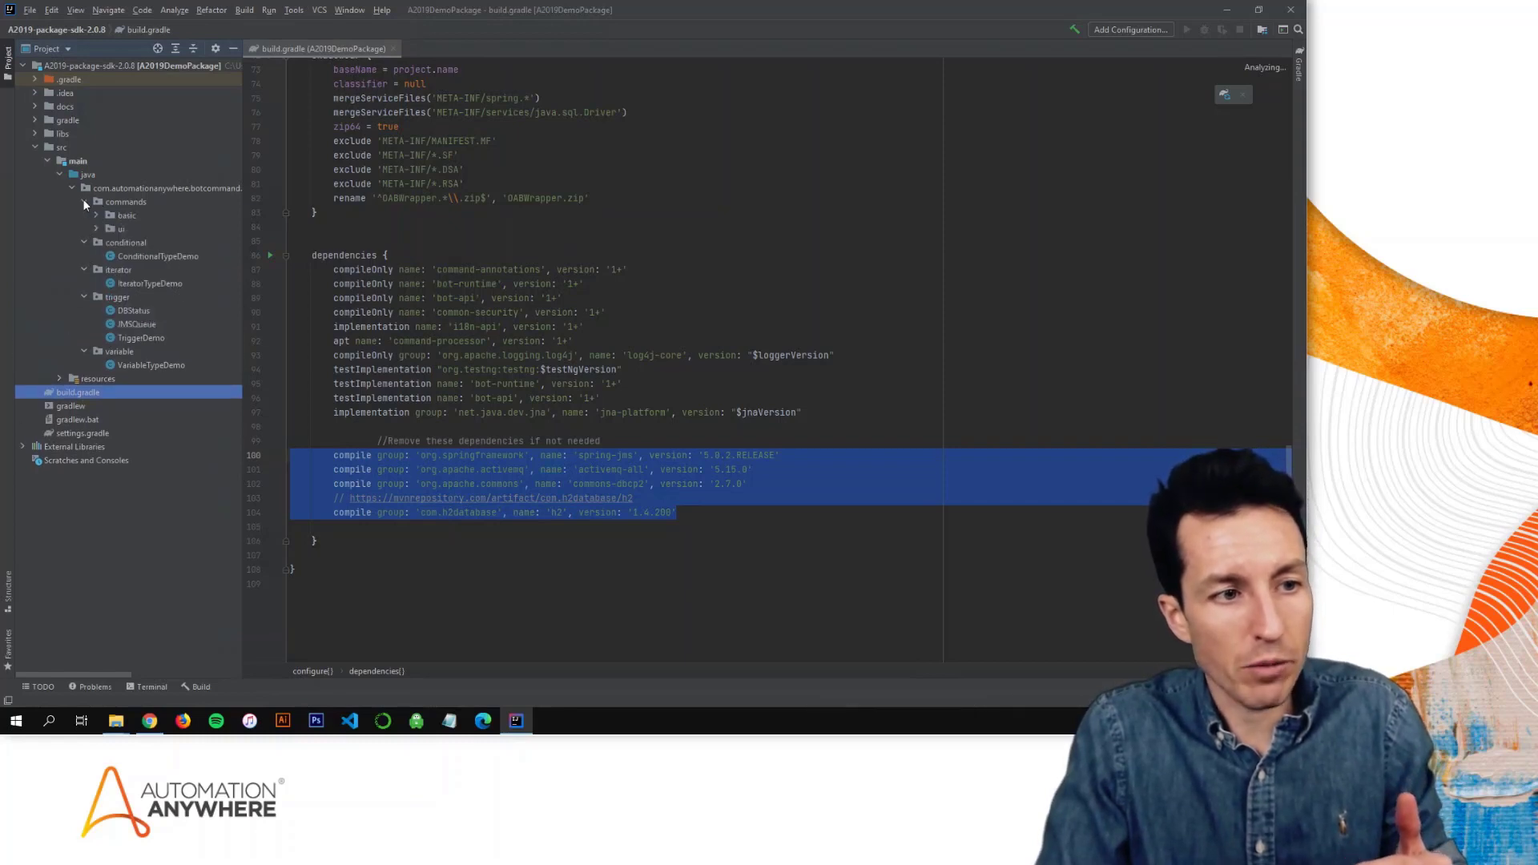
# Step: Expand the basic and ui command packages, including types and desktopoperation, and look through their sample classes
pyautogui.click(96, 214)
pyautogui.click(97, 312)
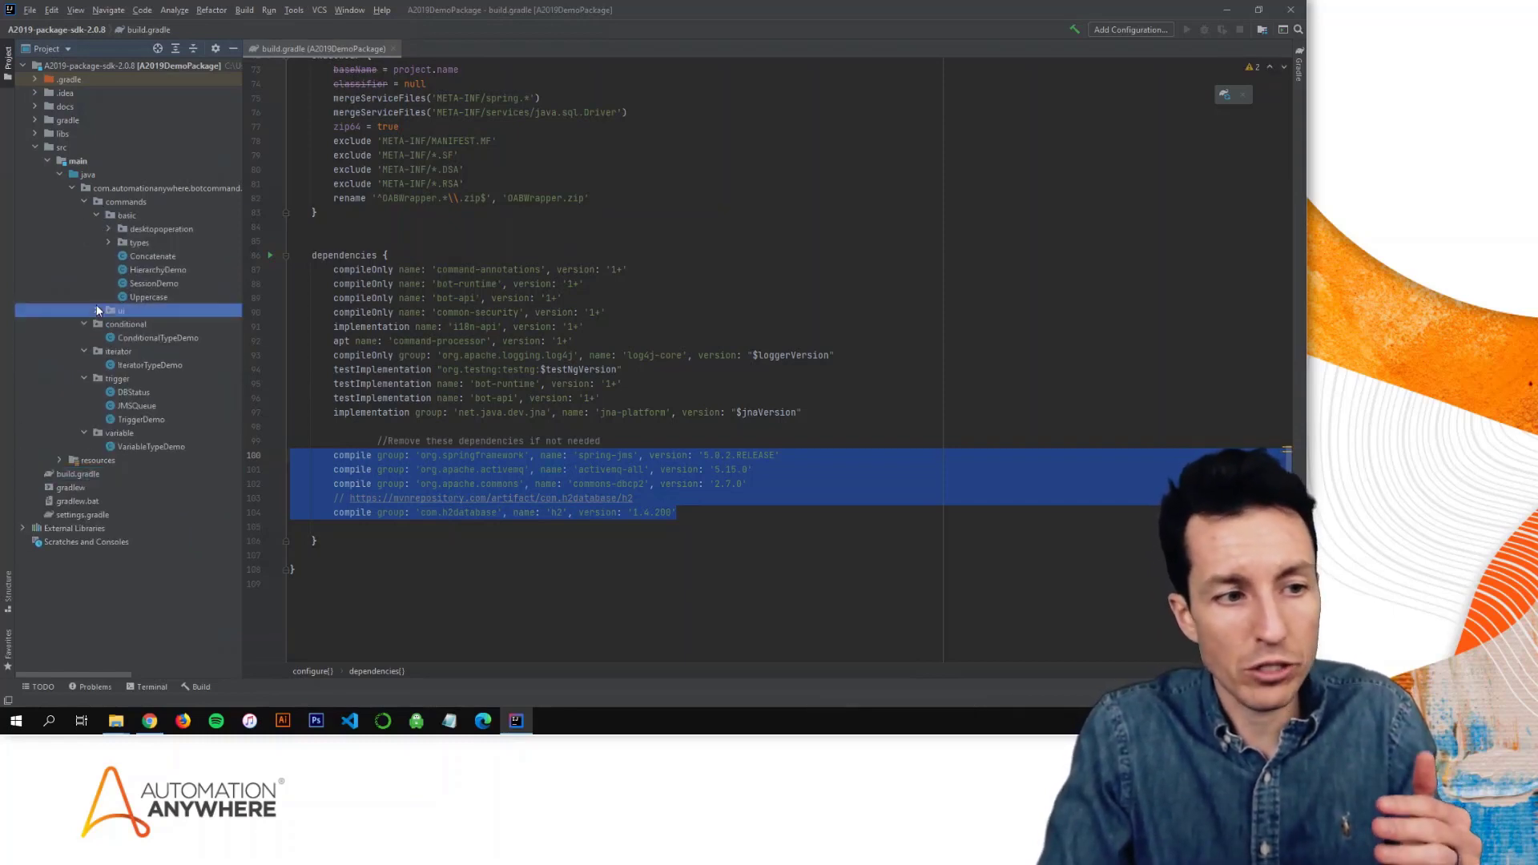
pyautogui.click(97, 310)
pyautogui.click(109, 242)
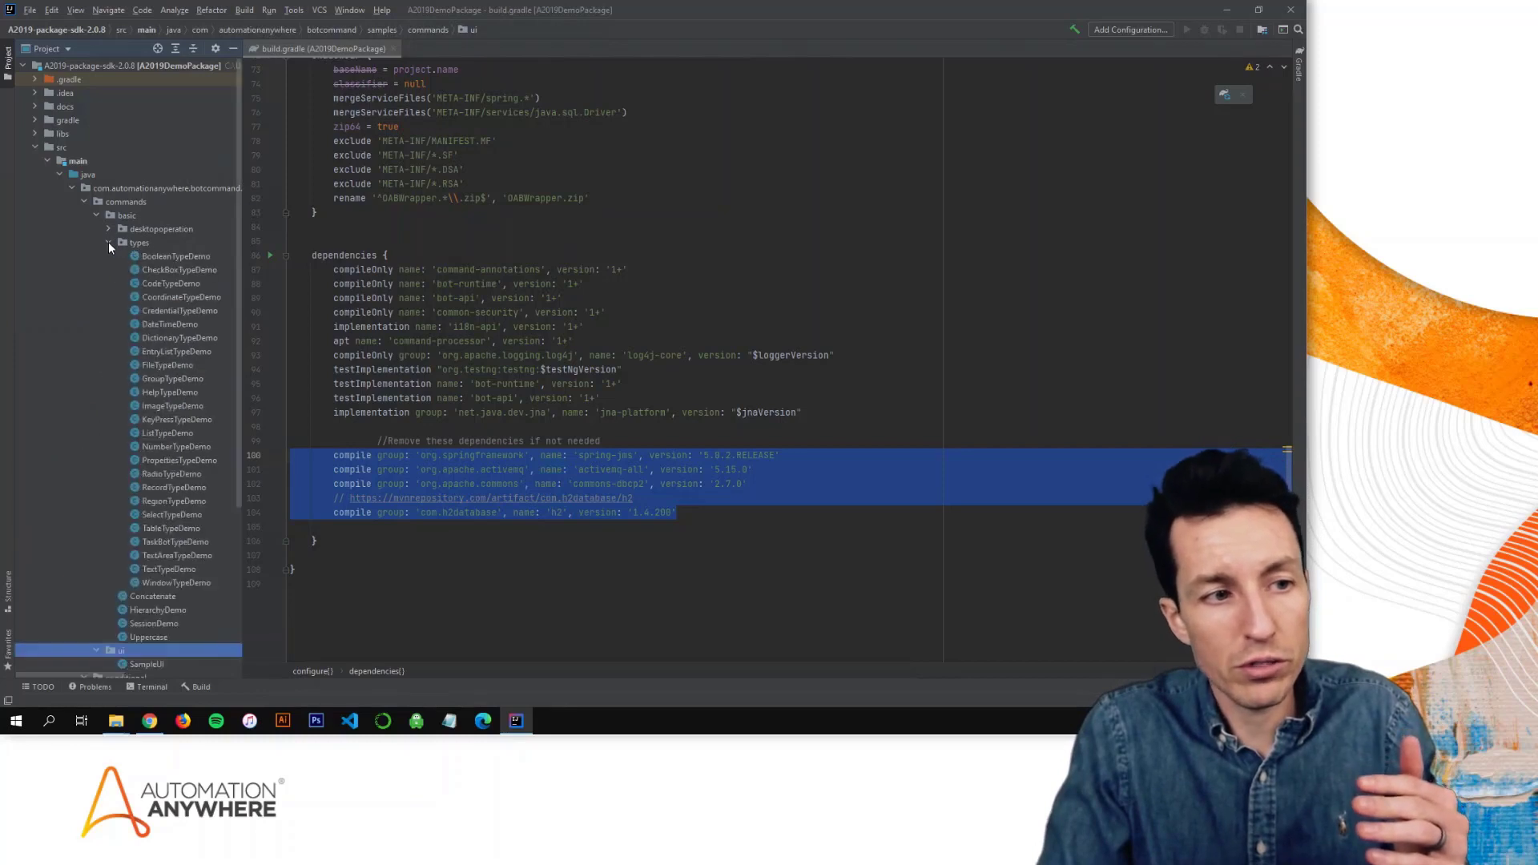
pyautogui.click(108, 229)
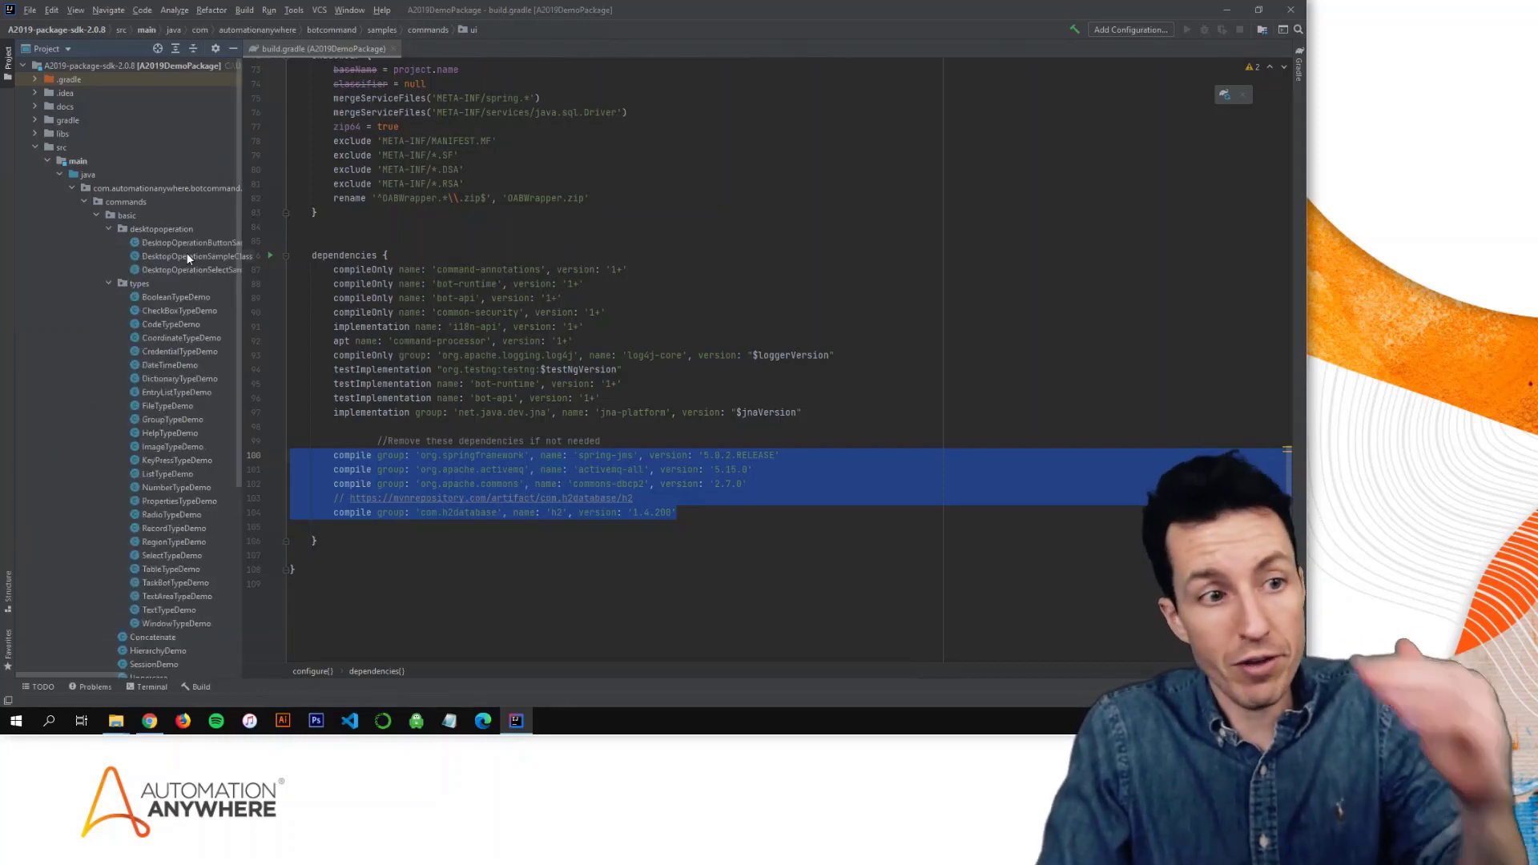
pyautogui.scroll(-2, 186, 350)
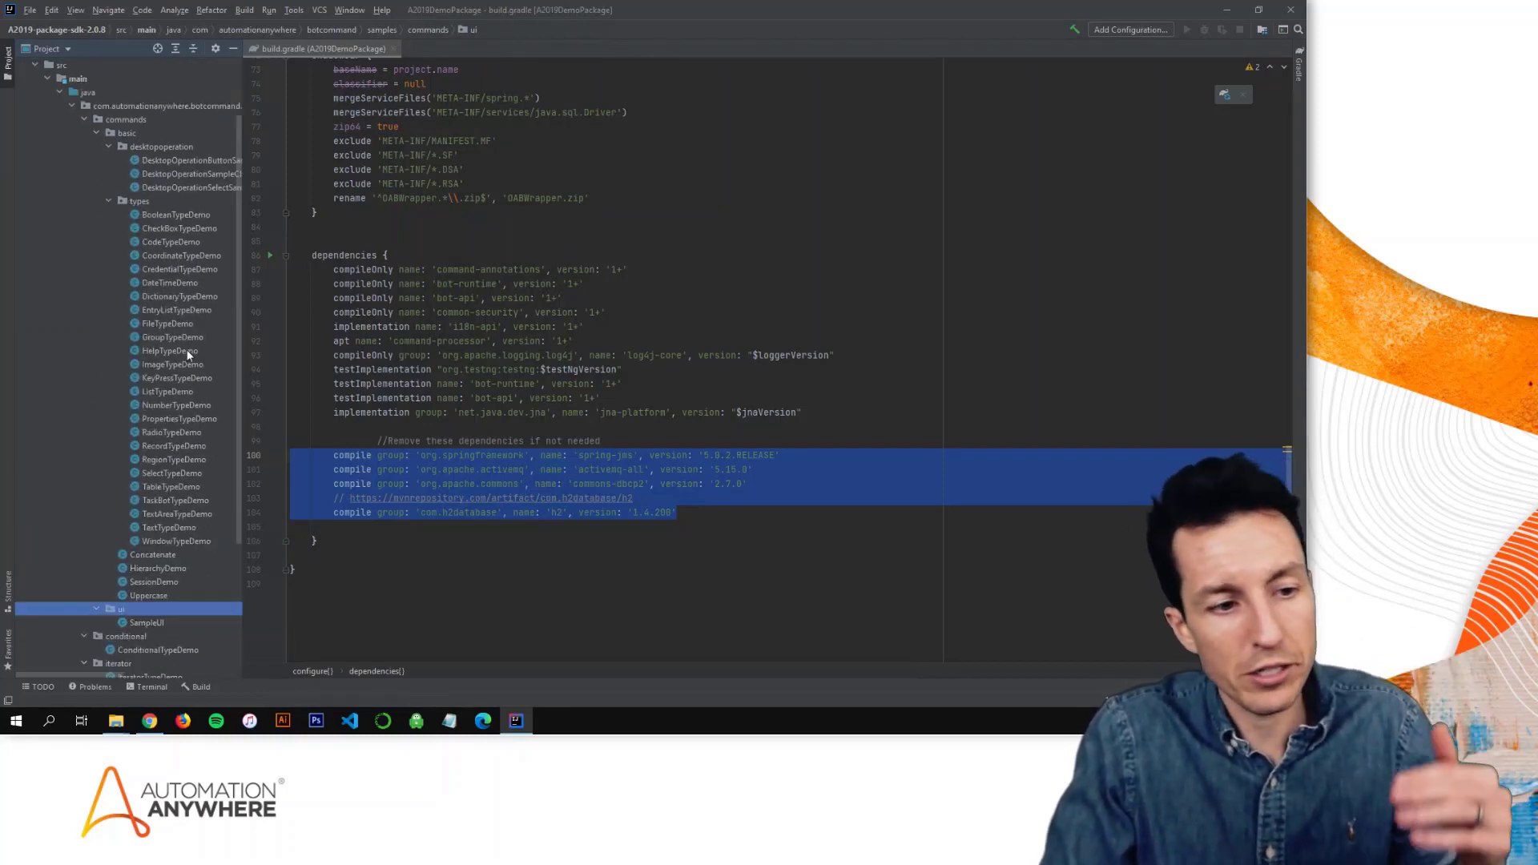
pyautogui.scroll(-3, 166, 293)
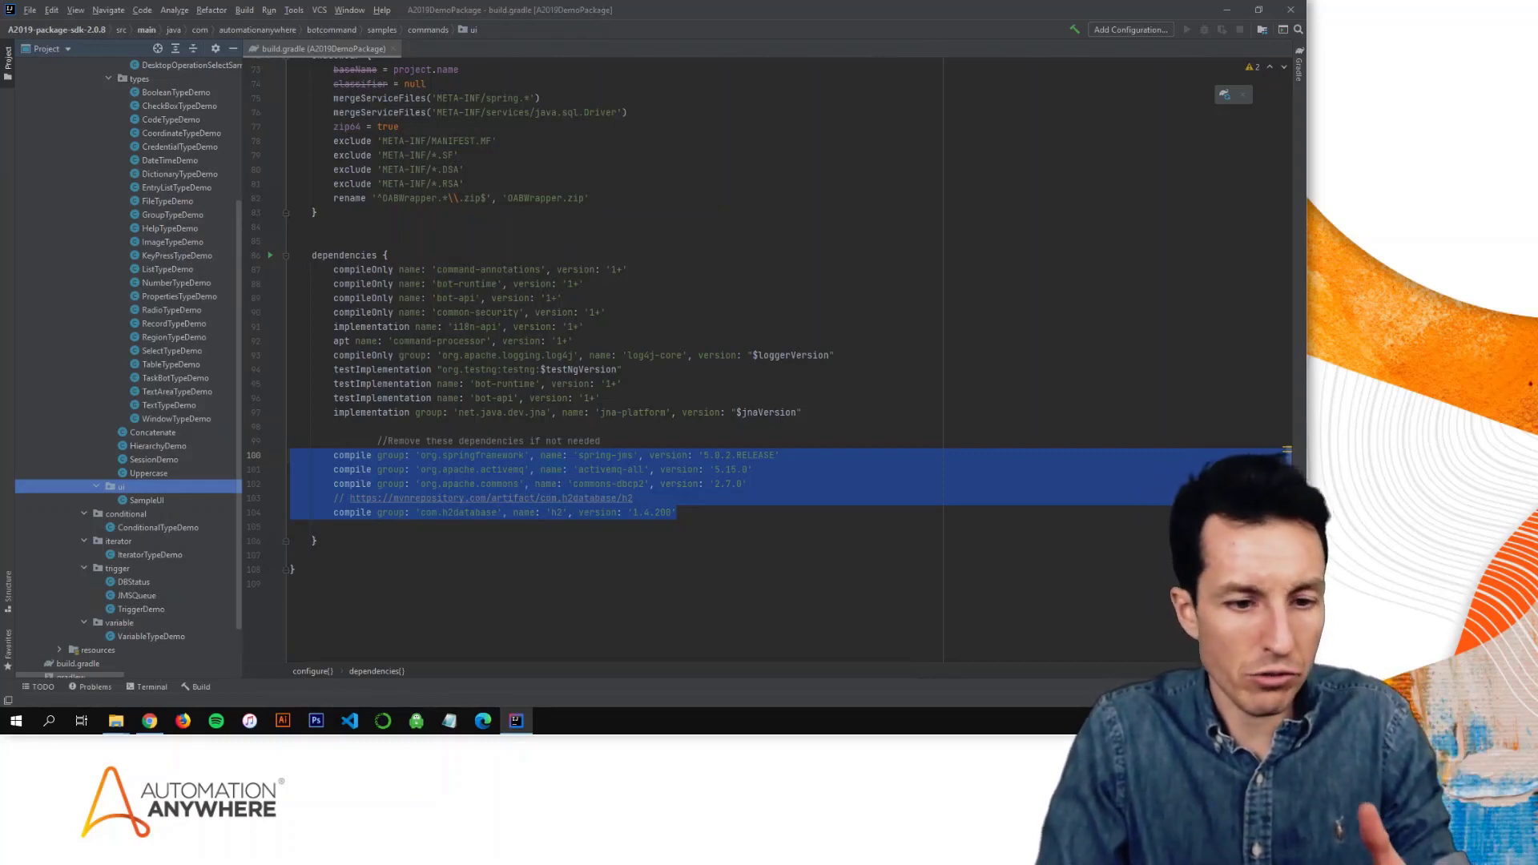
# Step: Review the sample classes against the removable compile dependencies in build.gradle, leaving the dependencies in place
pyautogui.click(677, 512)
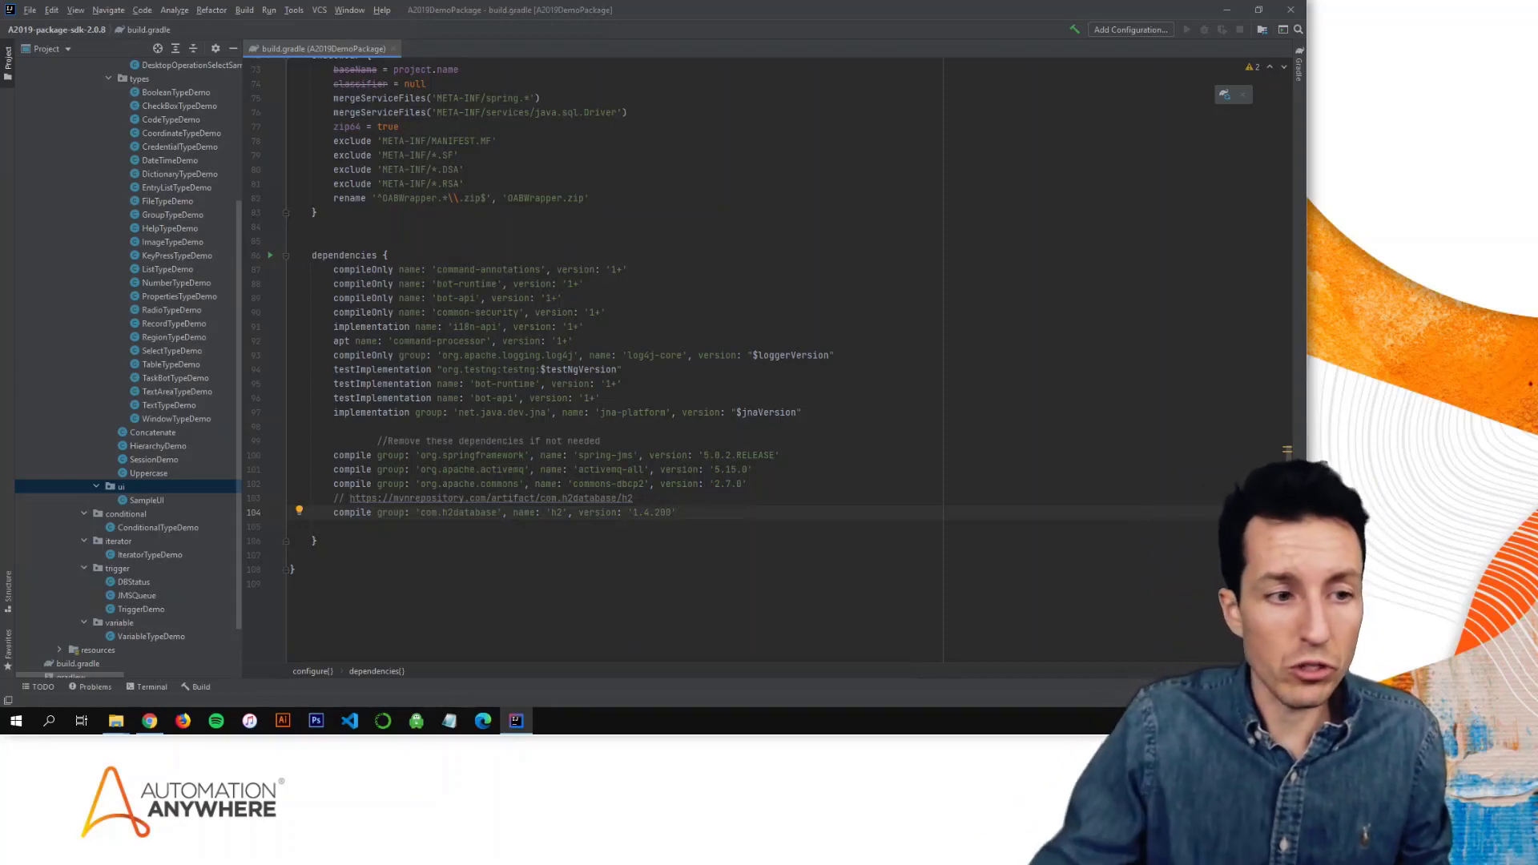
pyautogui.scroll(5, 162, 415)
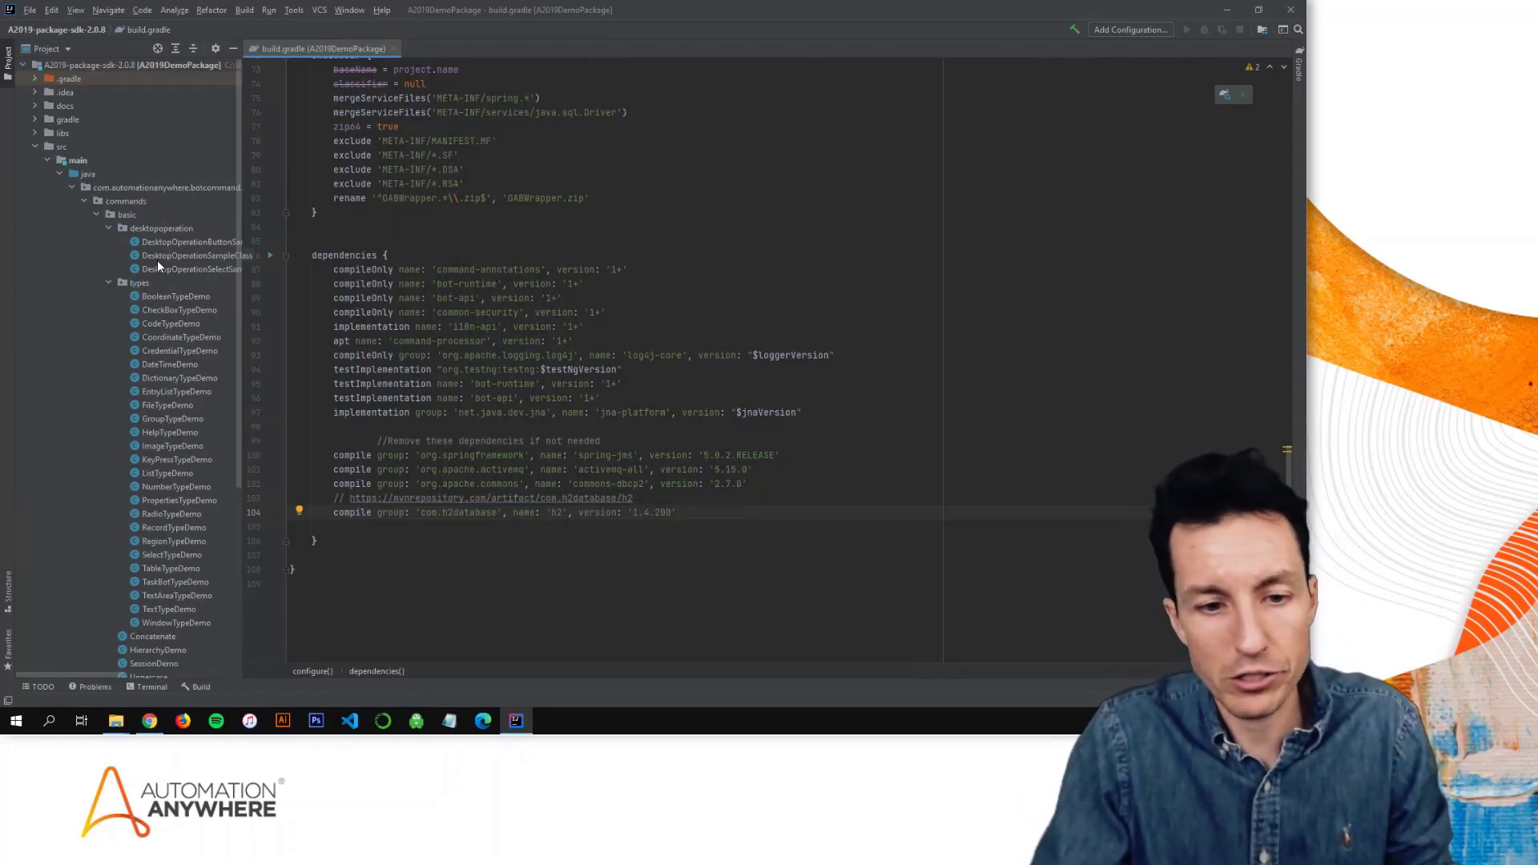
pyautogui.moveTo(677, 513); pyautogui.dragTo(283, 455)
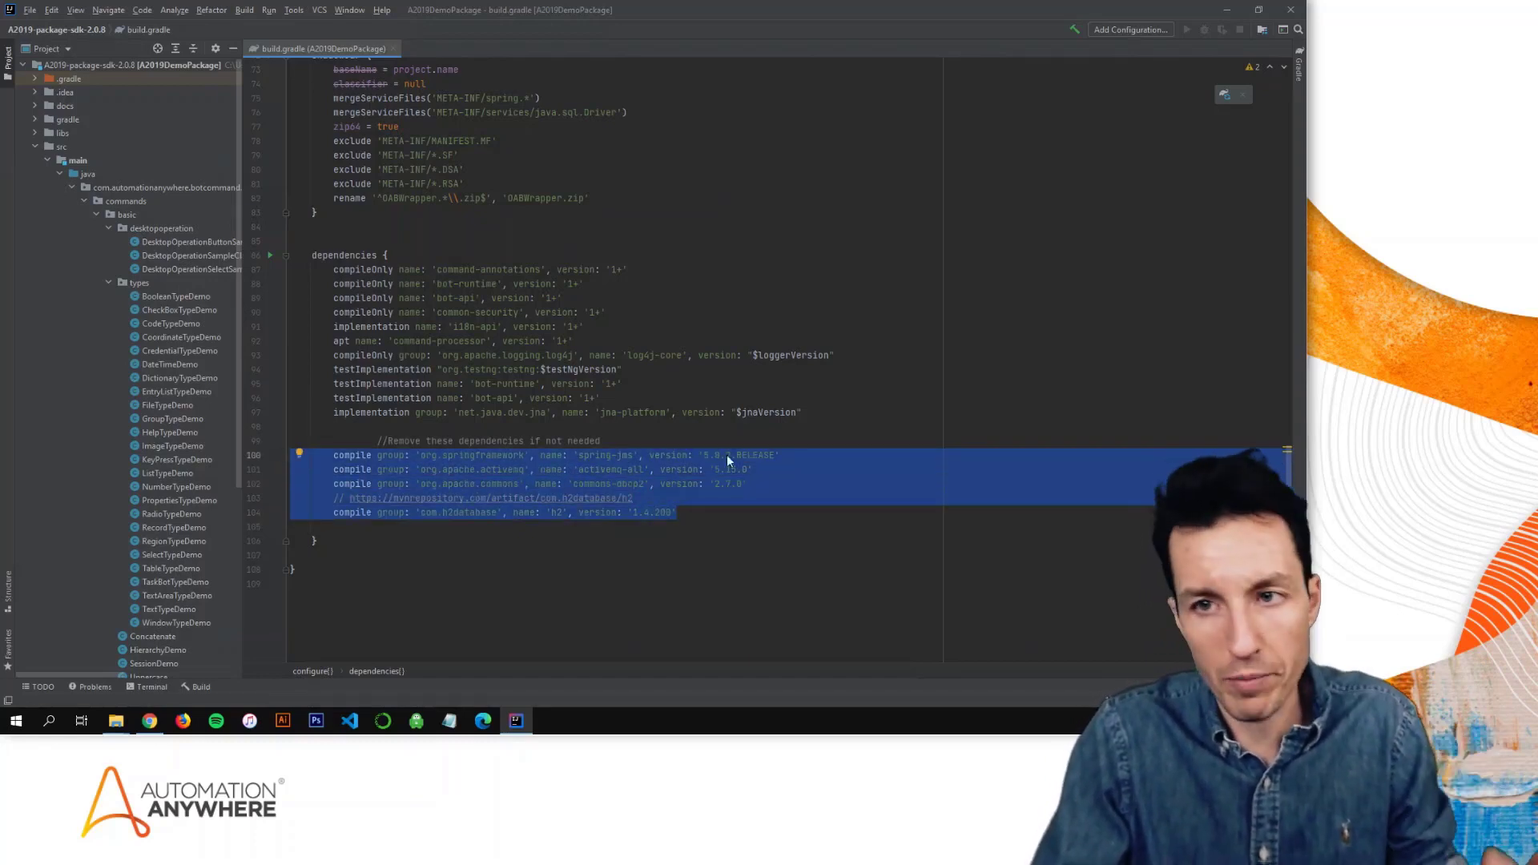
pyautogui.click(625, 384)
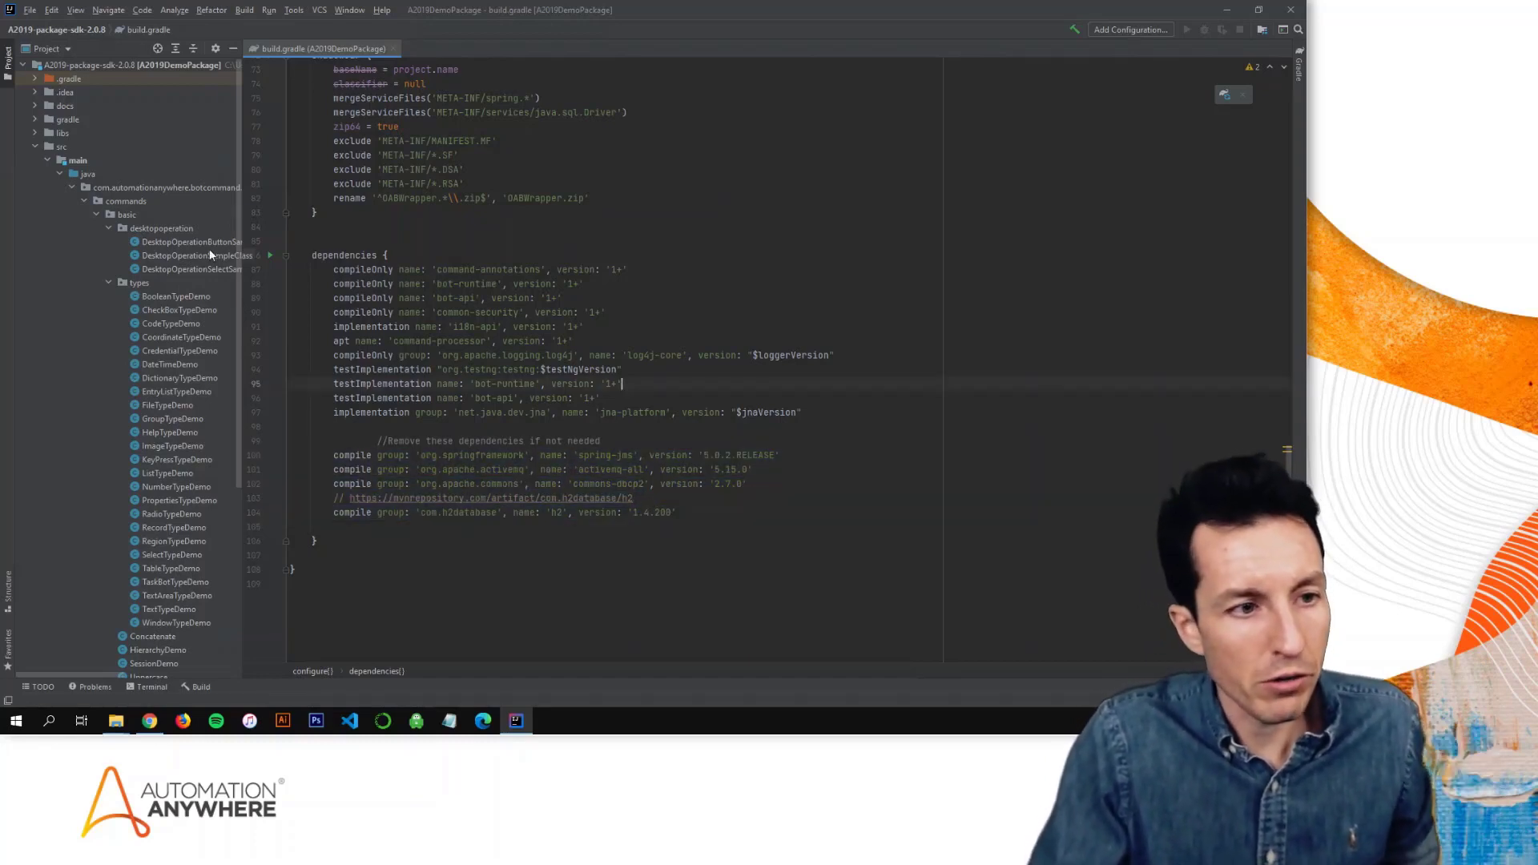
# Step: Collapse the desktopoperation and types packages, check the root project name in settings.gradle, and return to build.gradle
pyautogui.click(109, 228)
pyautogui.click(110, 242)
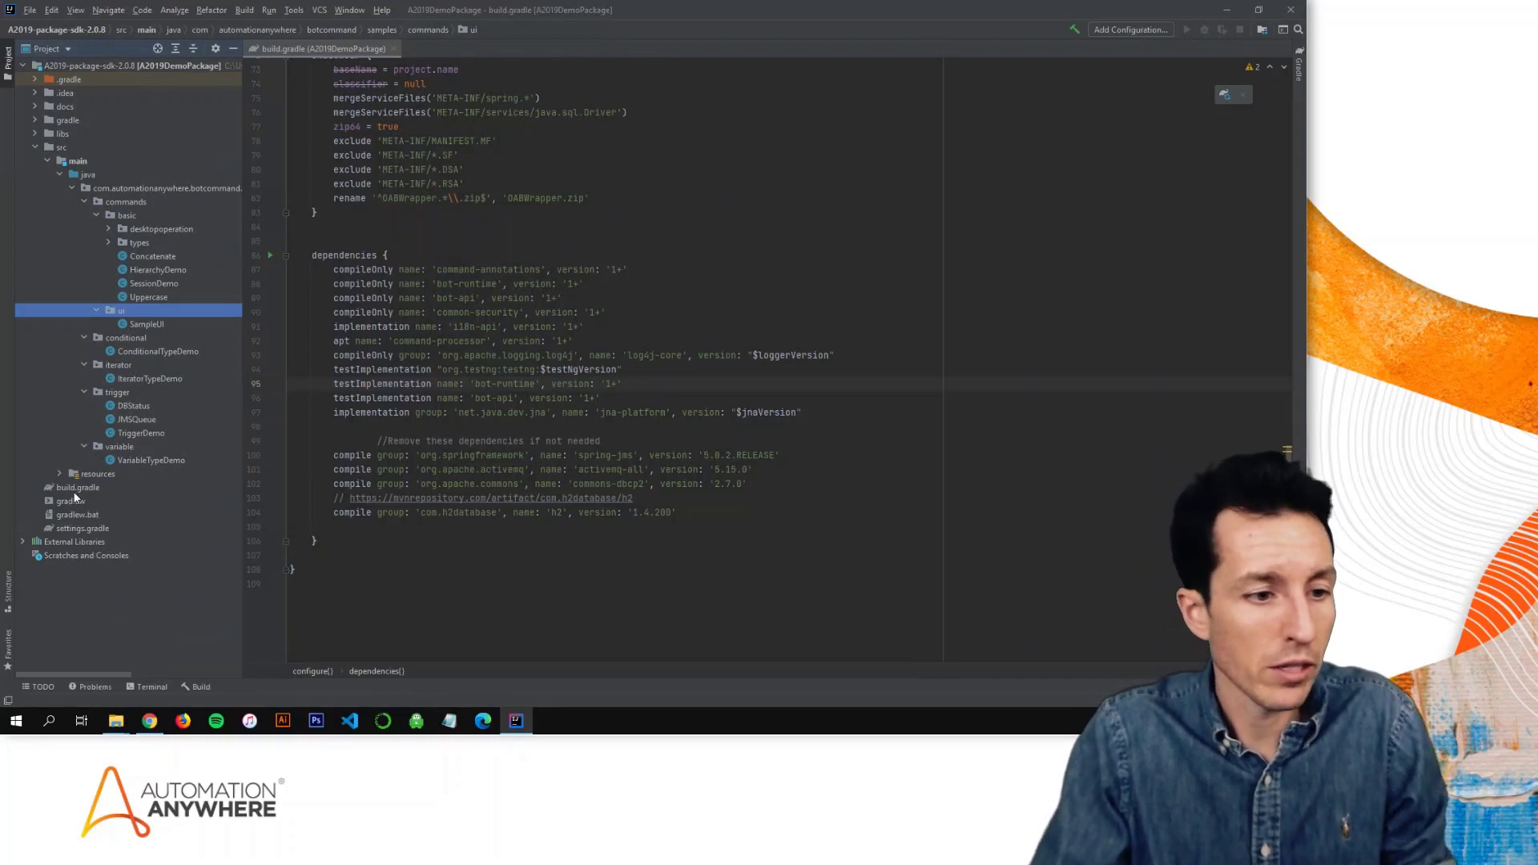
pyautogui.doubleClick(74, 526)
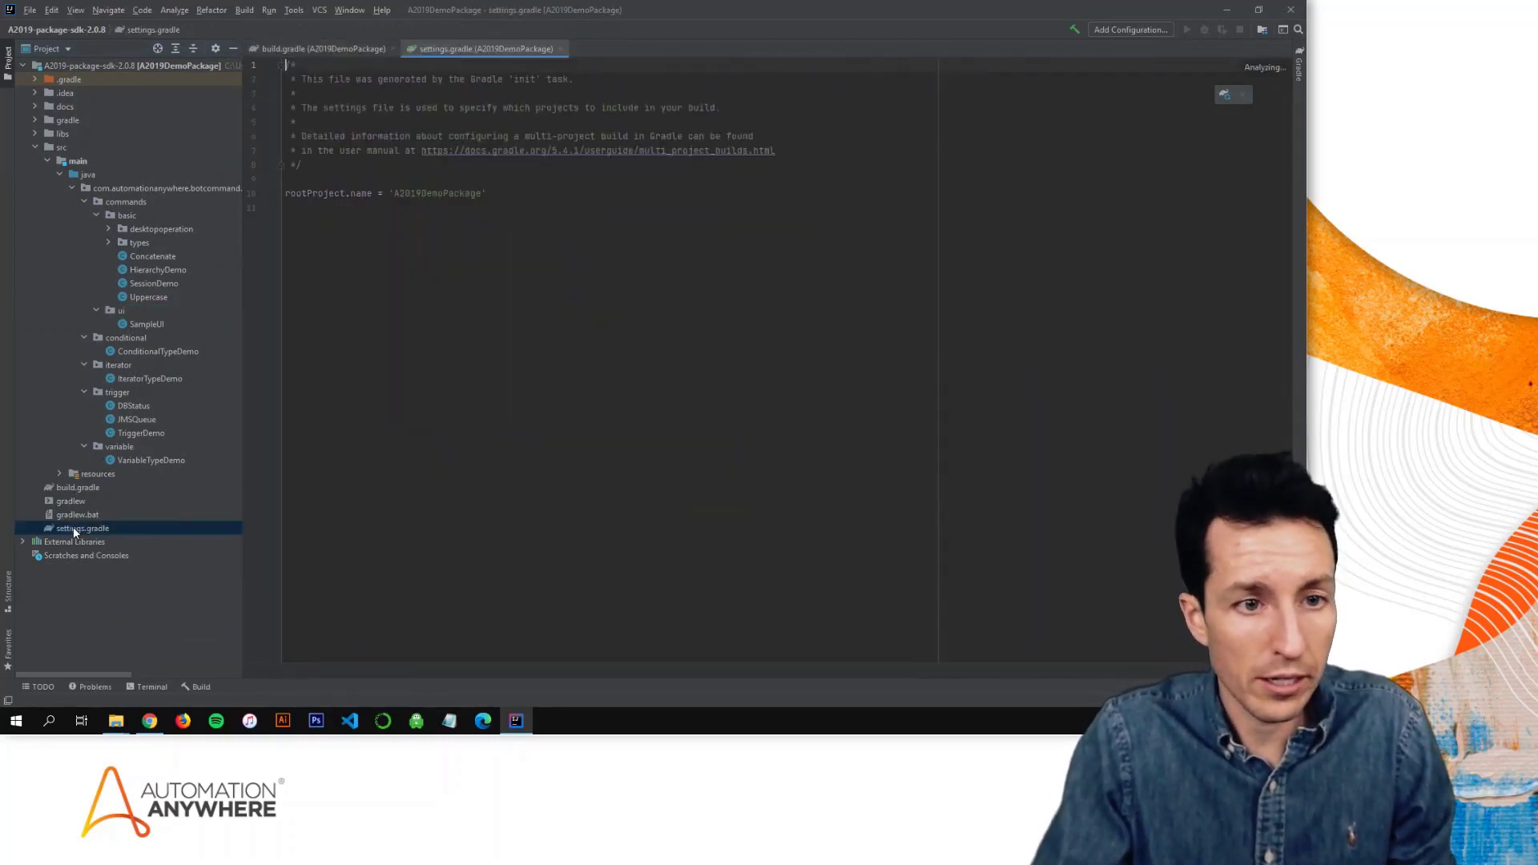
pyautogui.click(330, 51)
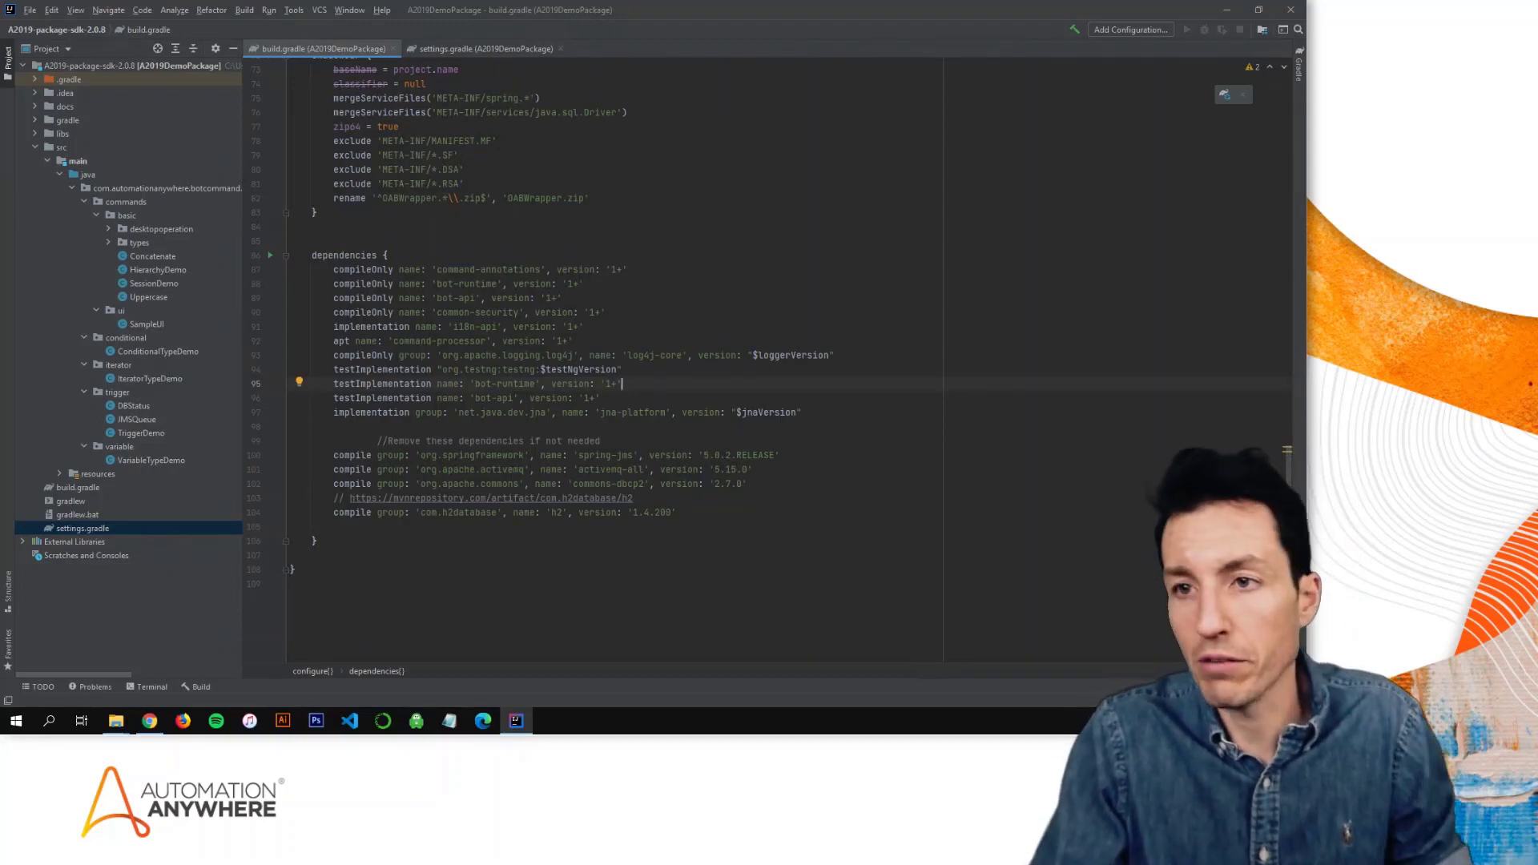
# Step: Run the Gradle command "gradle clean build shadowJar" on the project and enlarge the run output area
pyautogui.click(1301, 64)
pyautogui.click(882, 67)
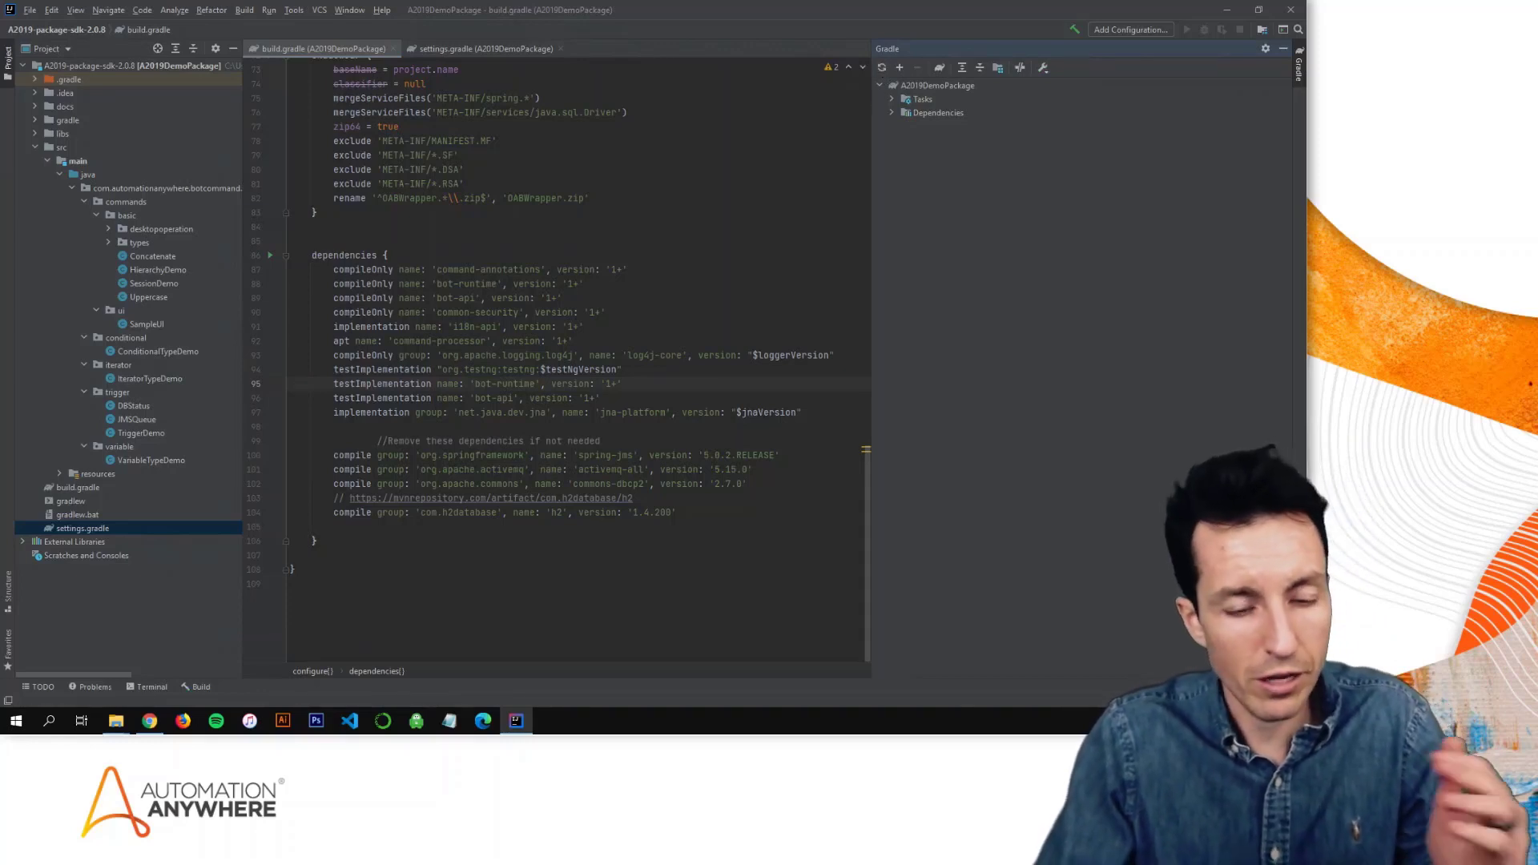
pyautogui.click(939, 67)
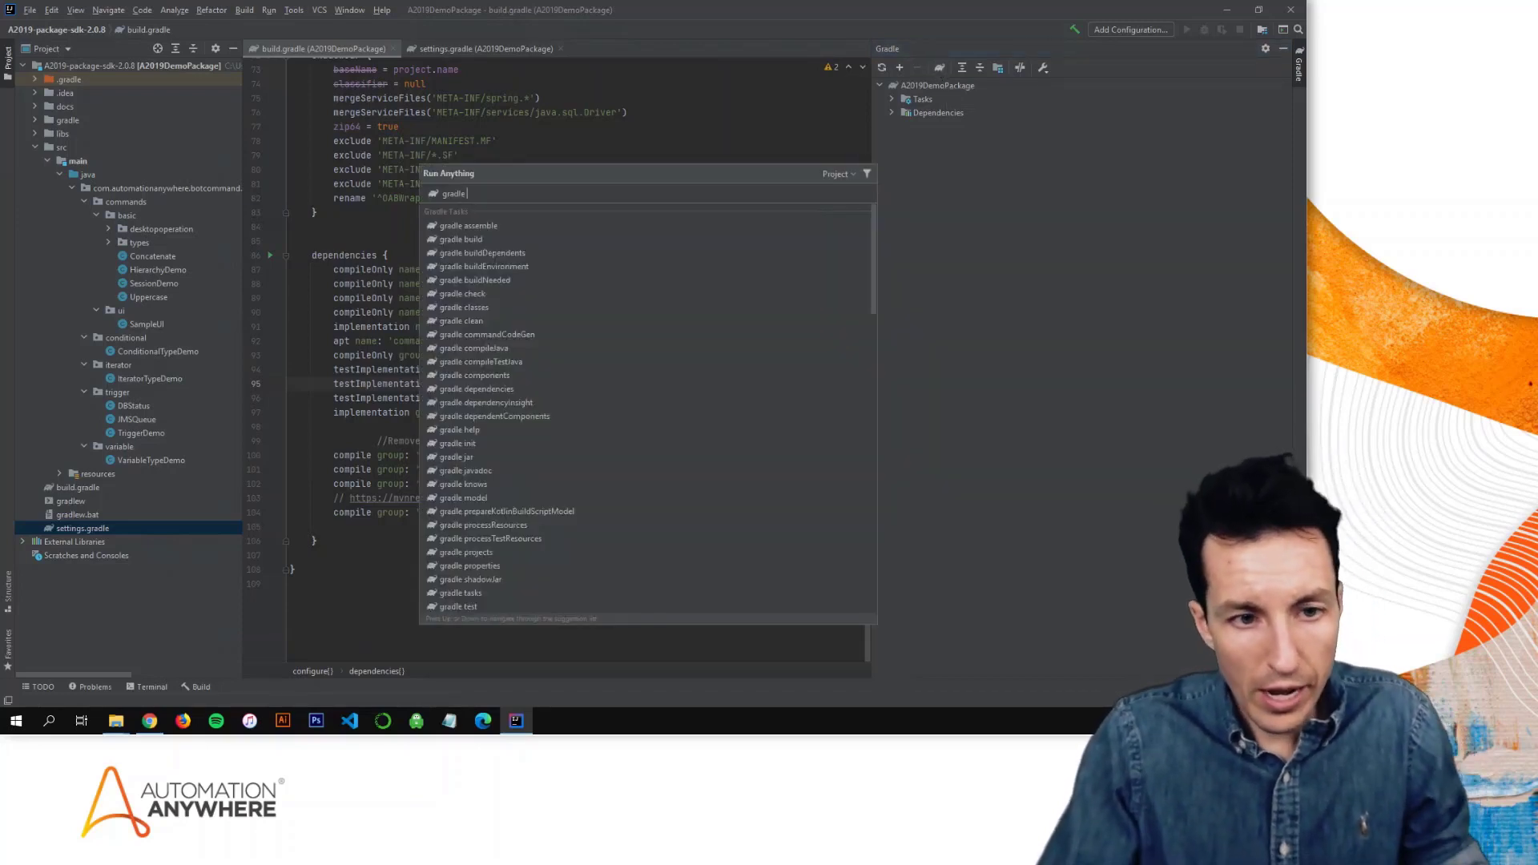
pyautogui.write('c')
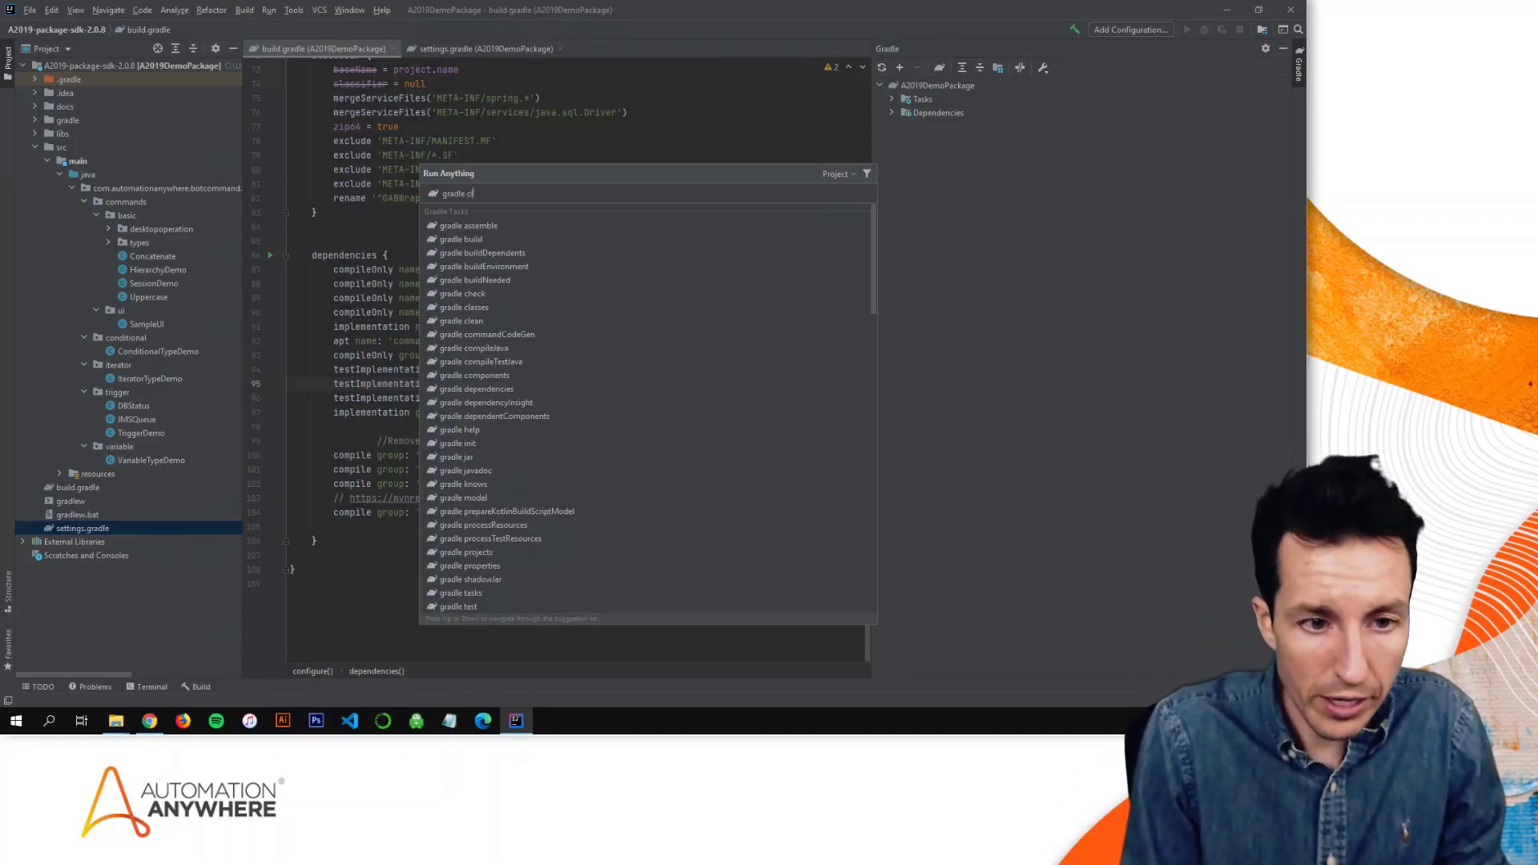
pyautogui.write('lean bui')
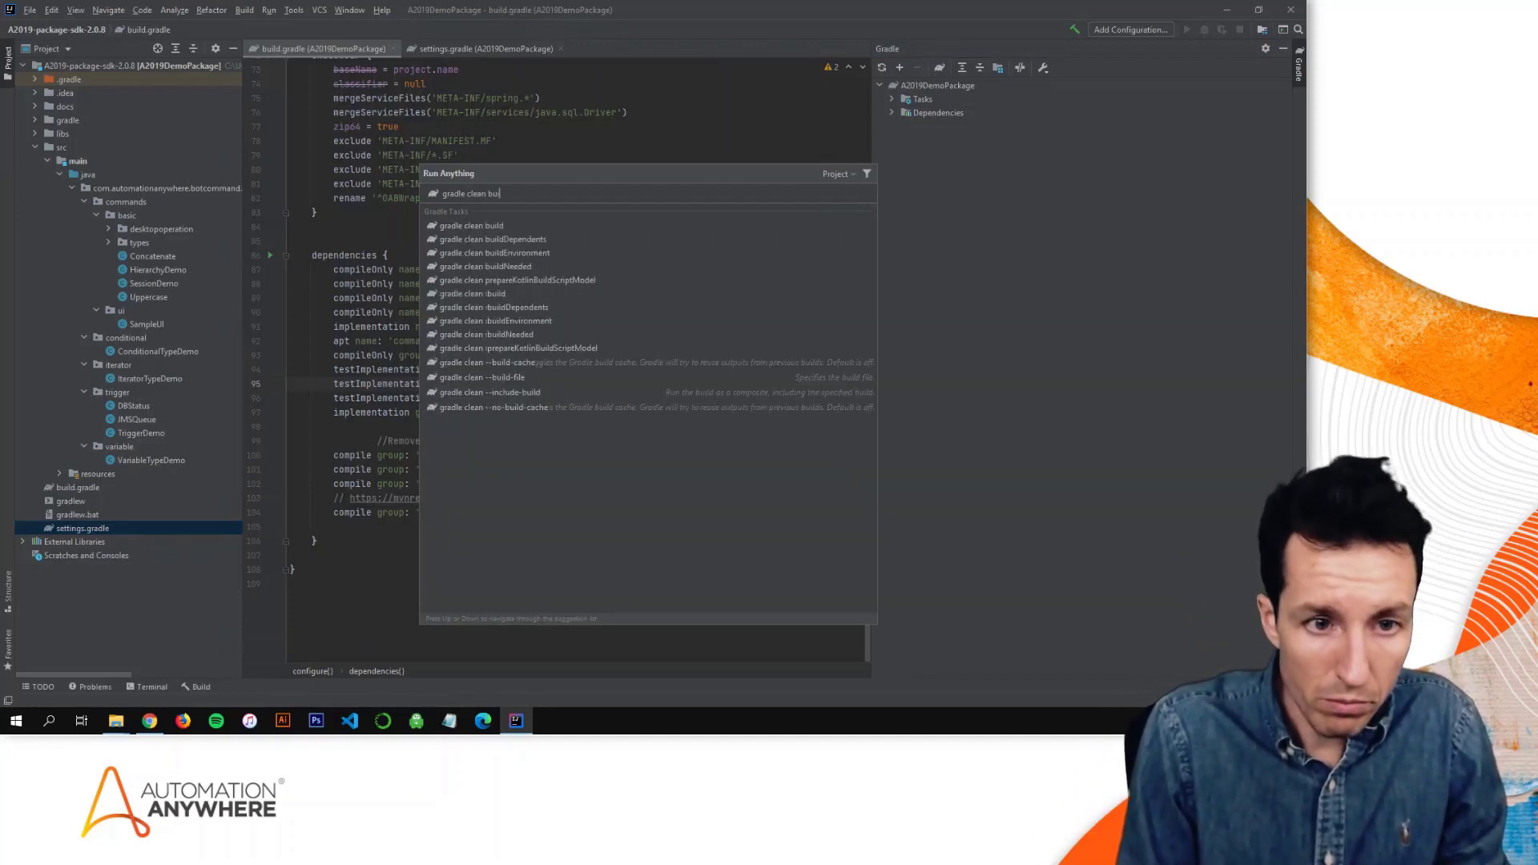
pyautogui.write('ld shadowJar')
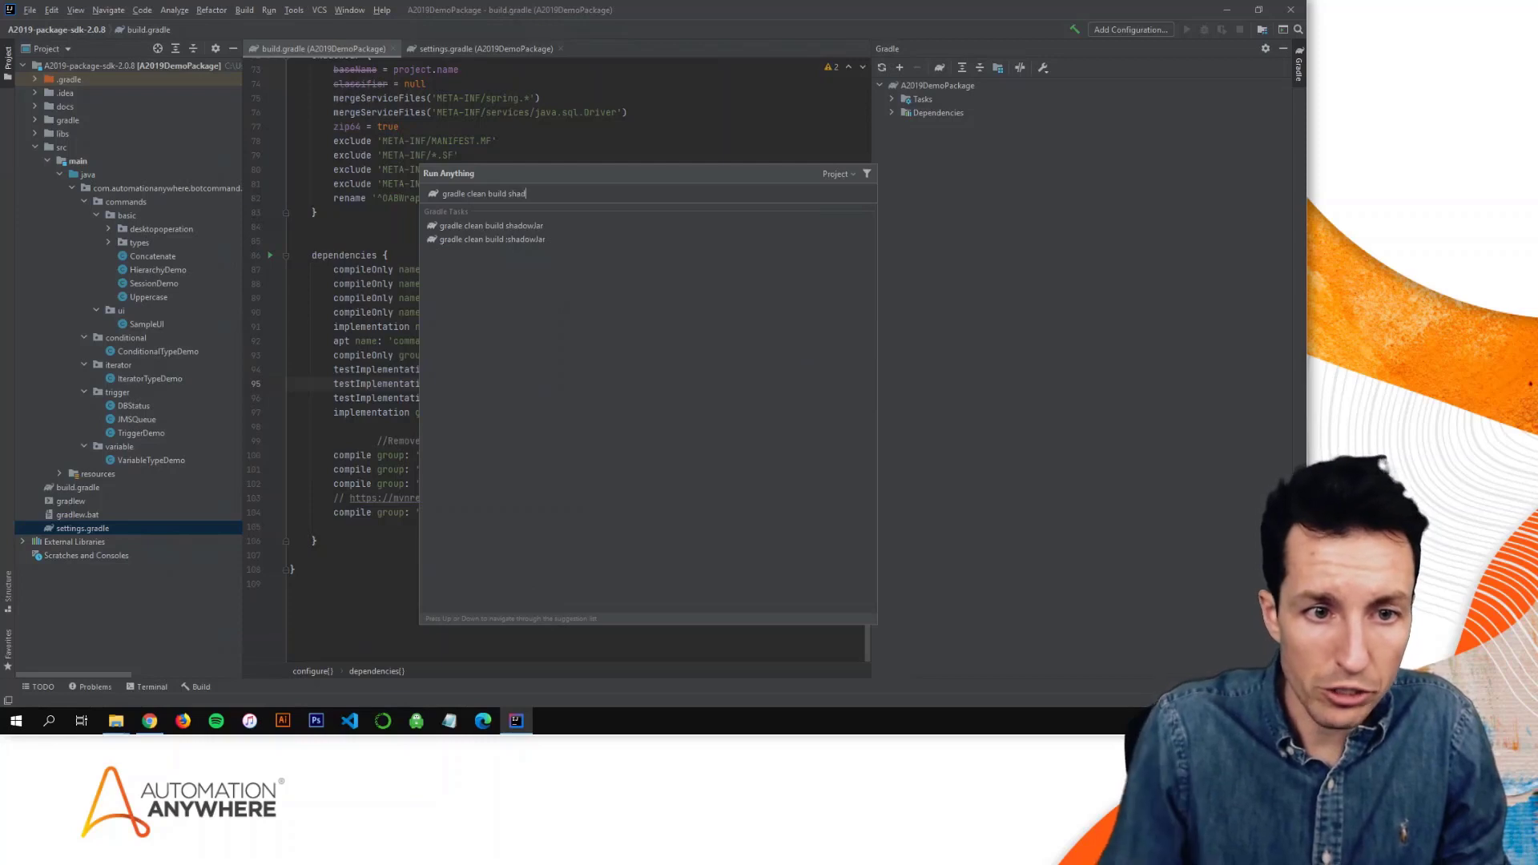
pyautogui.click(516, 223)
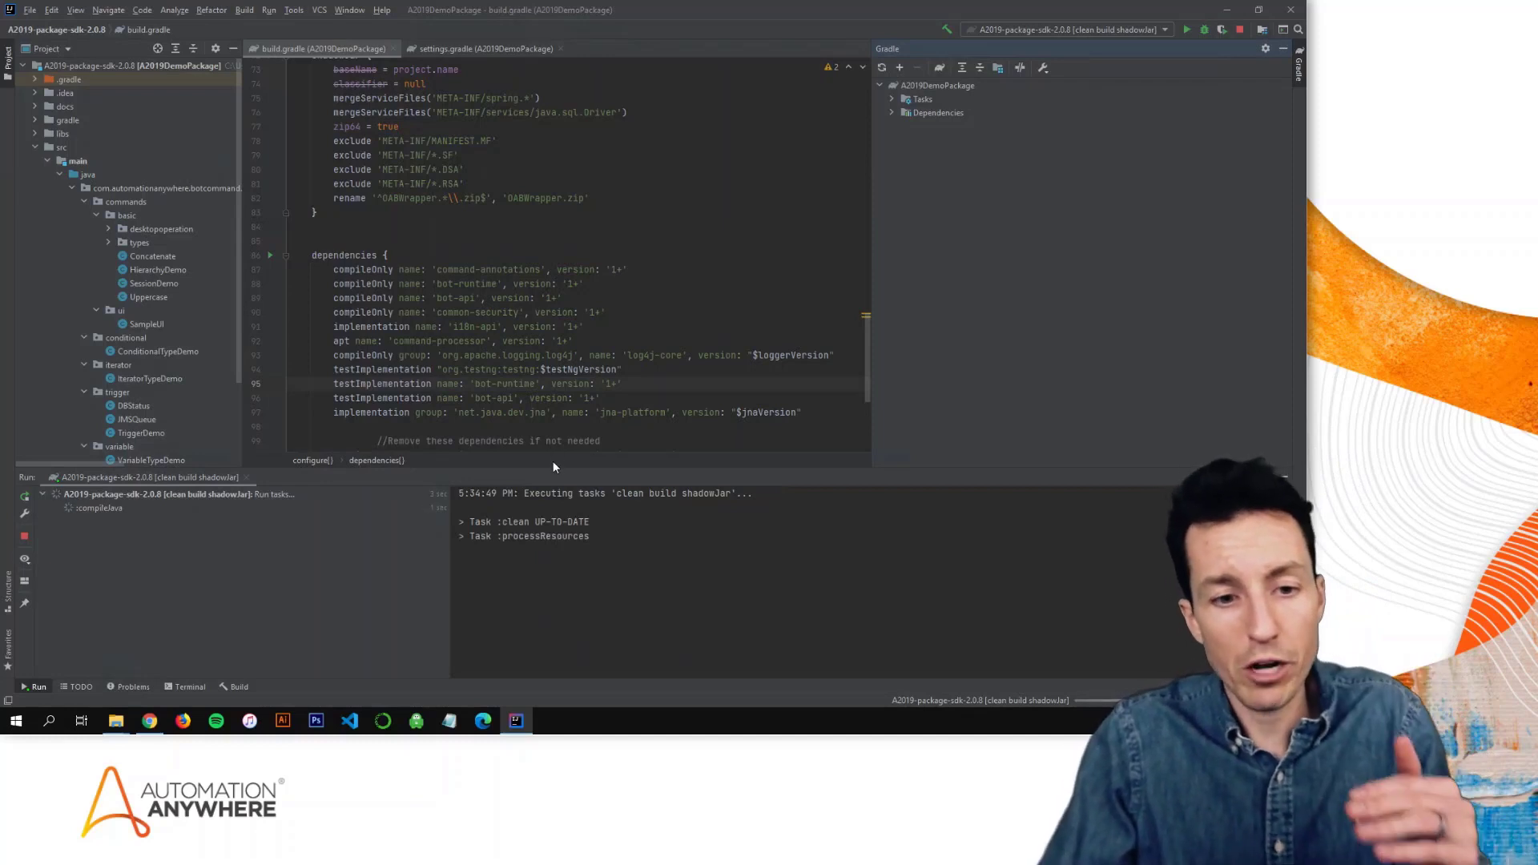
pyautogui.moveTo(553, 468); pyautogui.dragTo(553, 439)
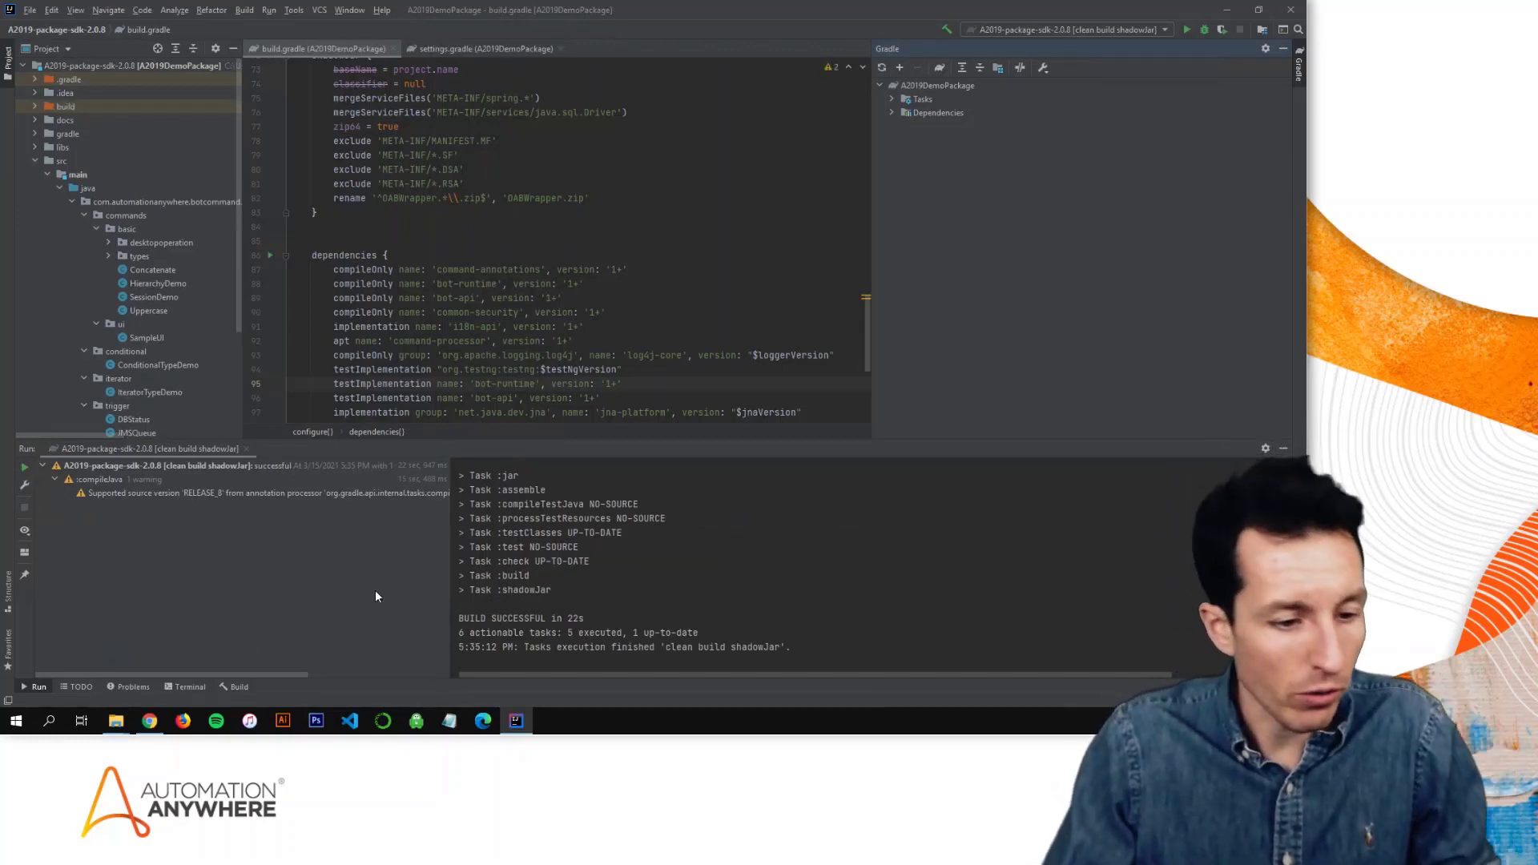
# Step: Switch to File Explorer and select A2019DemoPackage-2.0.8.jar in the SDK's build\libs folder, moving the window over the editor
pyautogui.moveTo(117, 720)
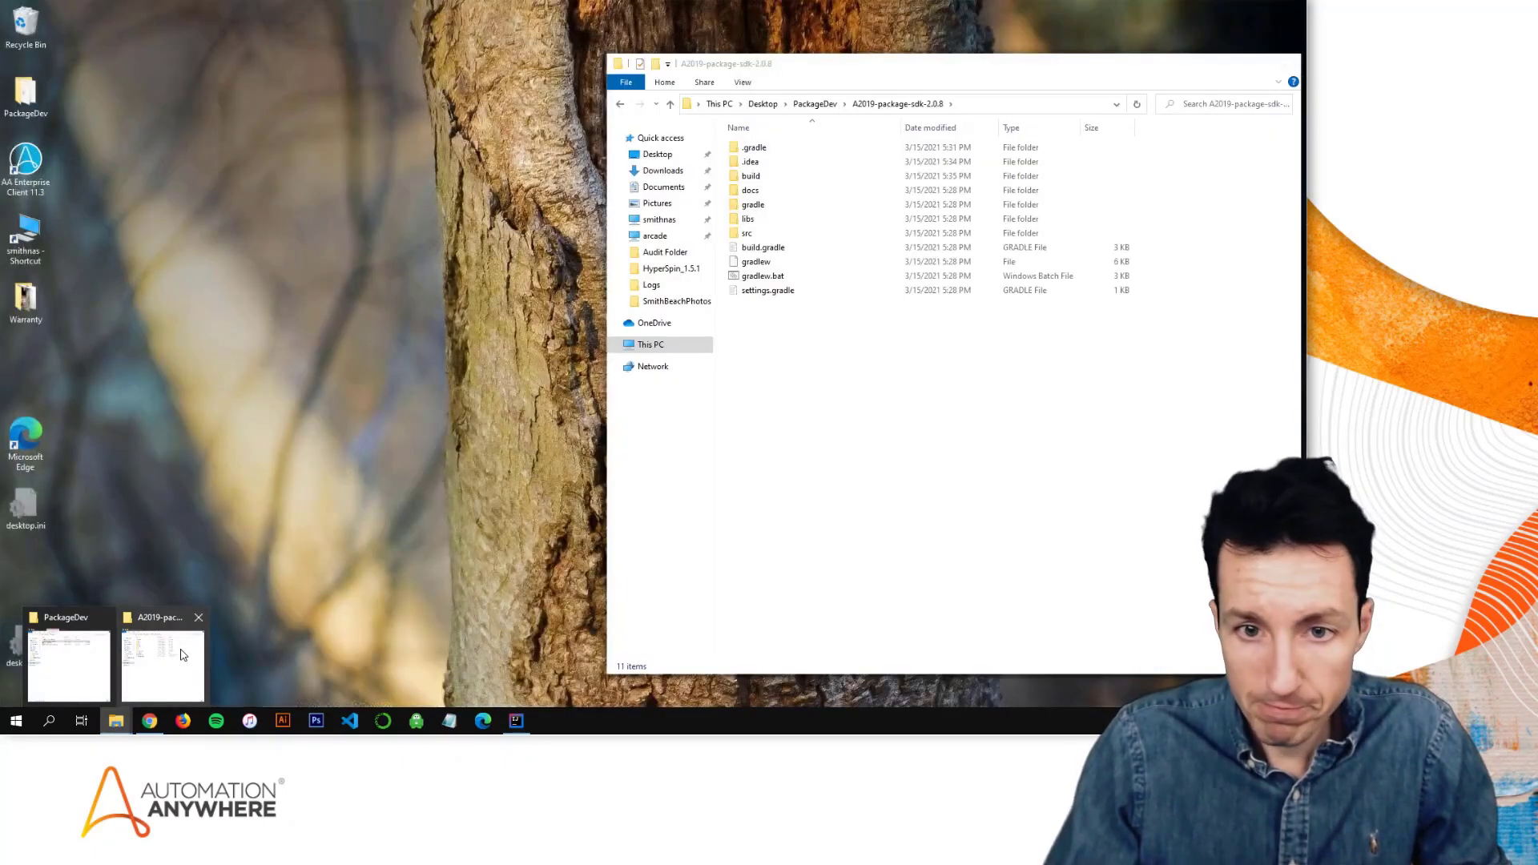
pyautogui.click(181, 655)
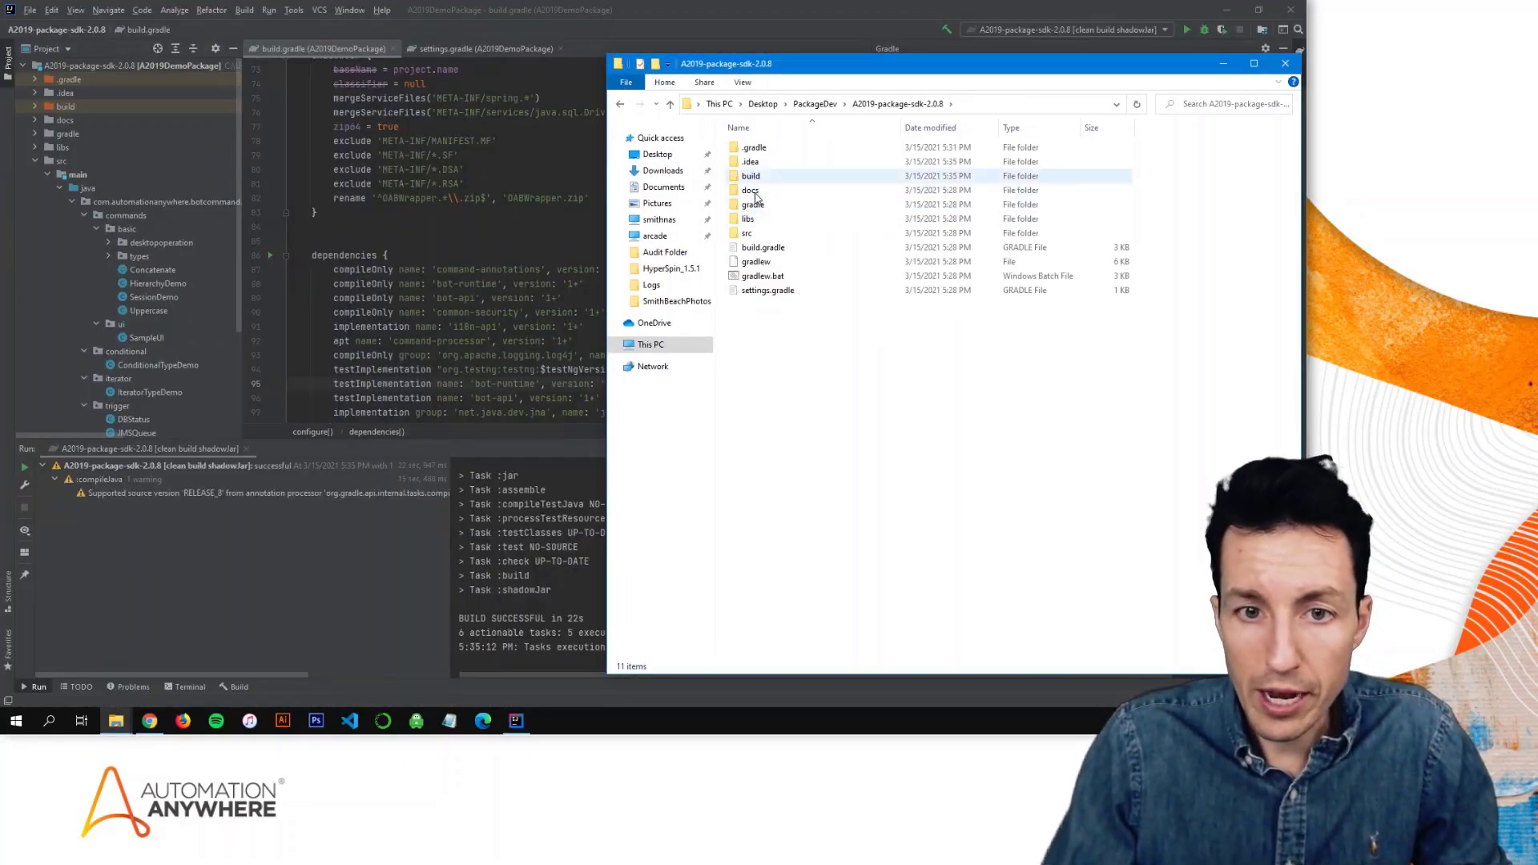
pyautogui.doubleClick(754, 221)
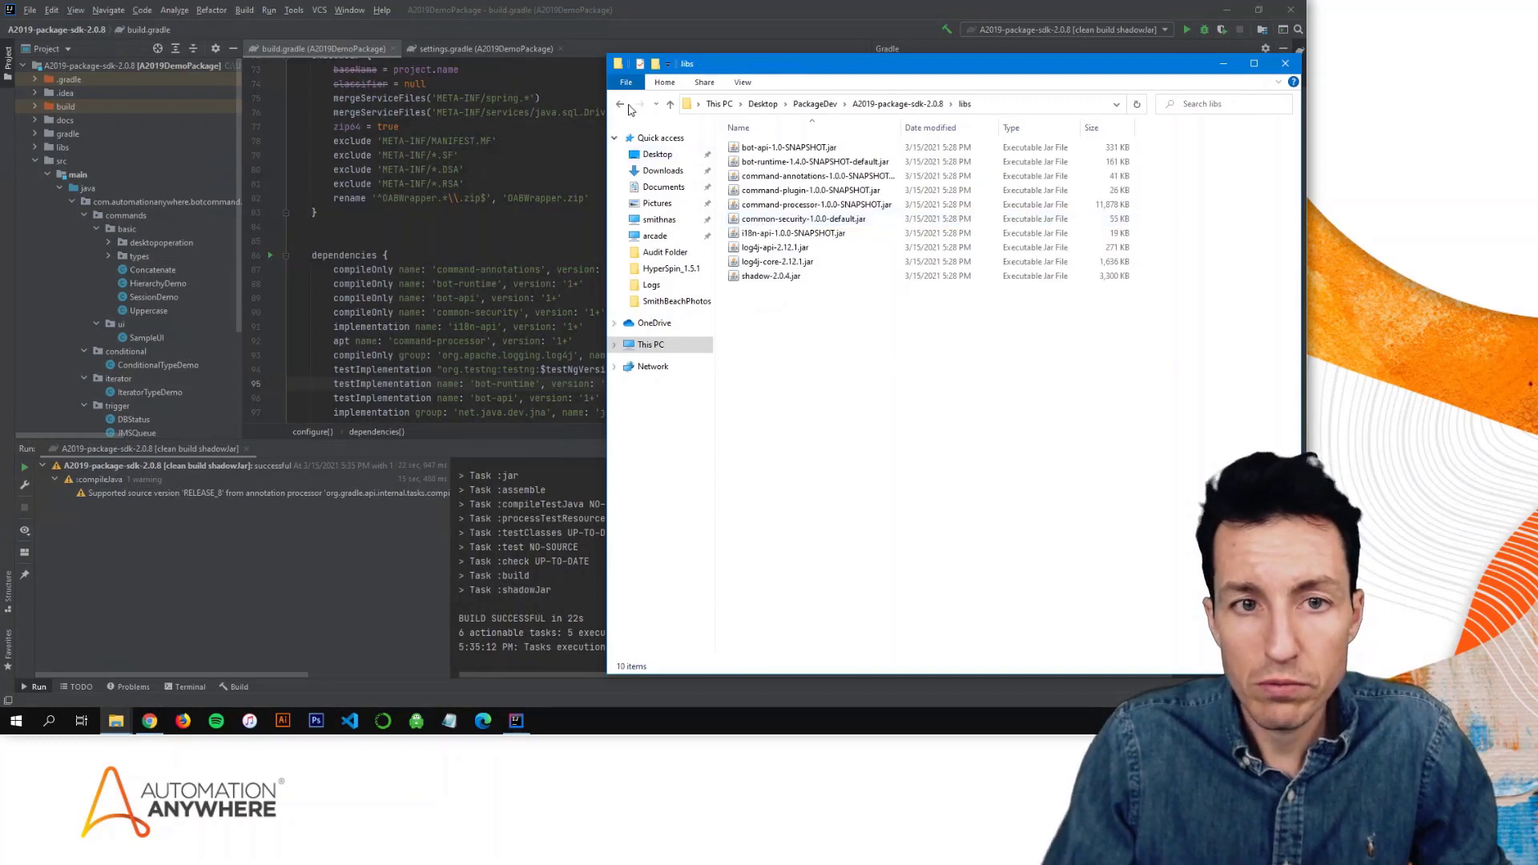
pyautogui.click(670, 104)
pyautogui.doubleClick(751, 177)
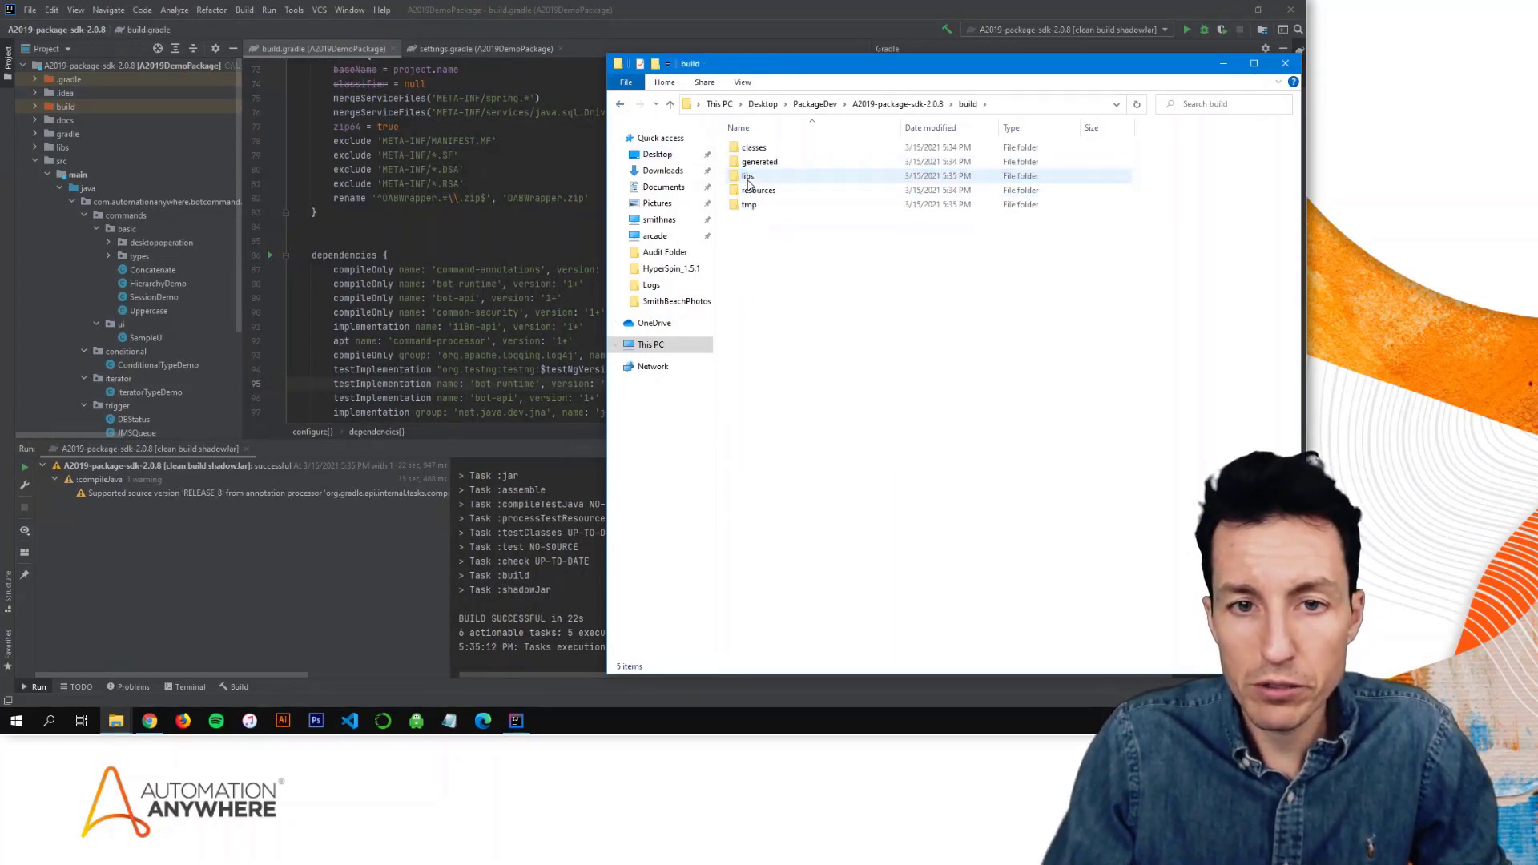
pyautogui.doubleClick(747, 177)
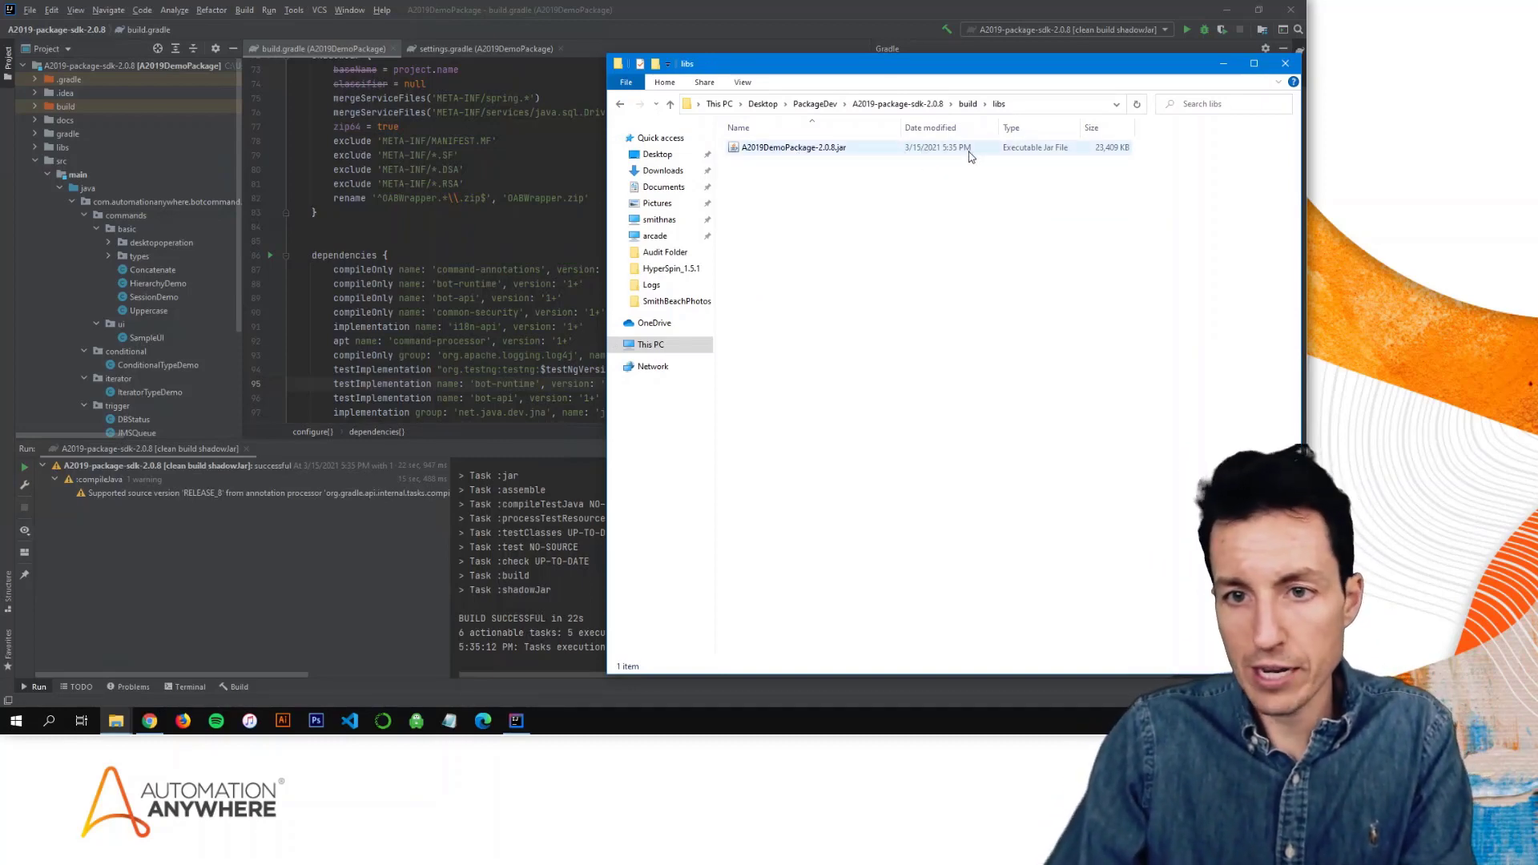
pyautogui.click(859, 156)
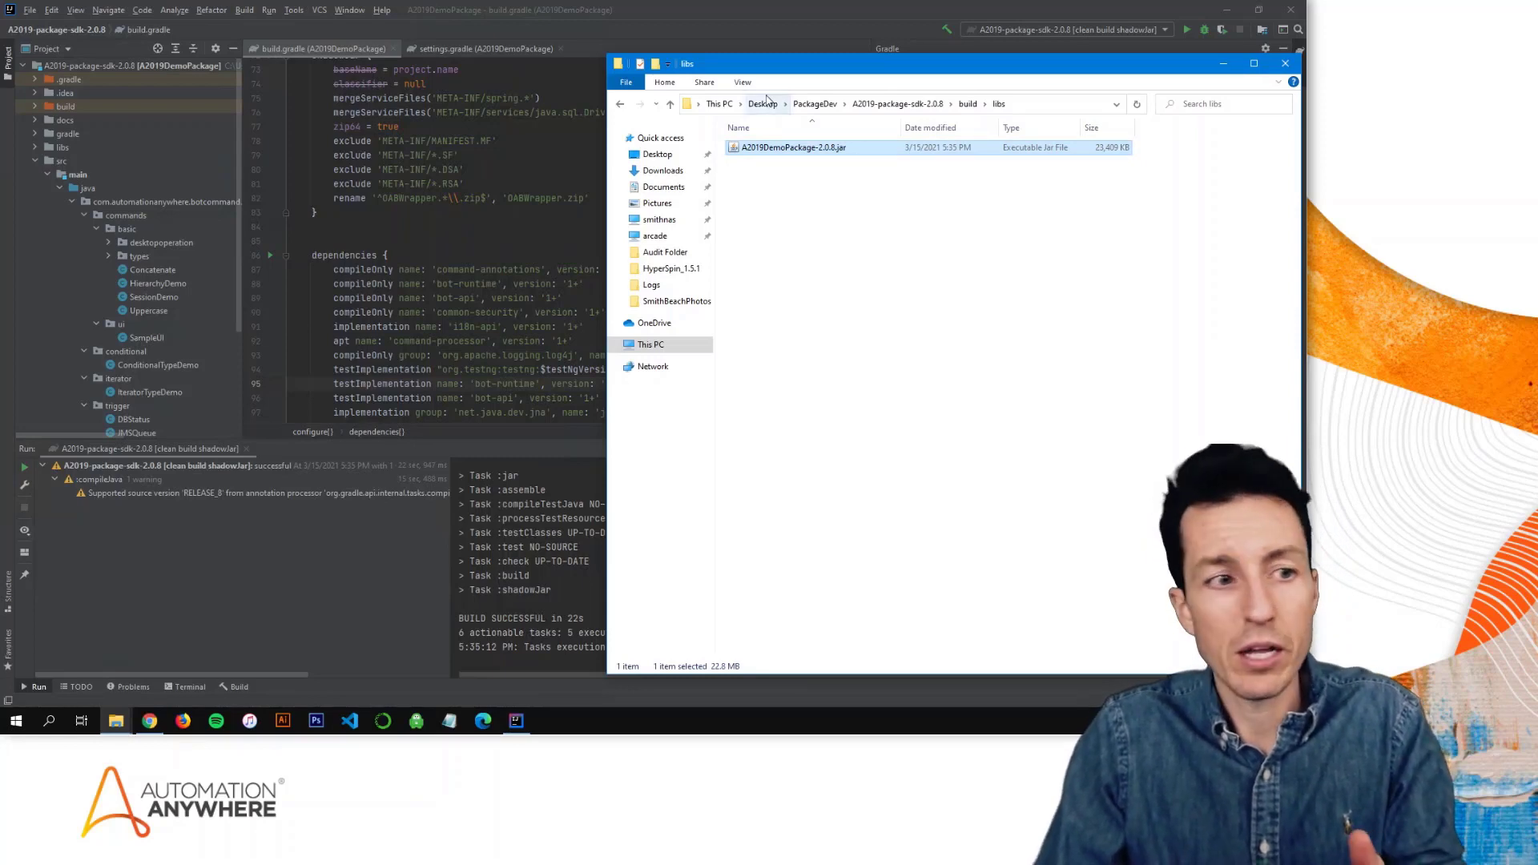
pyautogui.moveTo(774, 70); pyautogui.dragTo(594, 218)
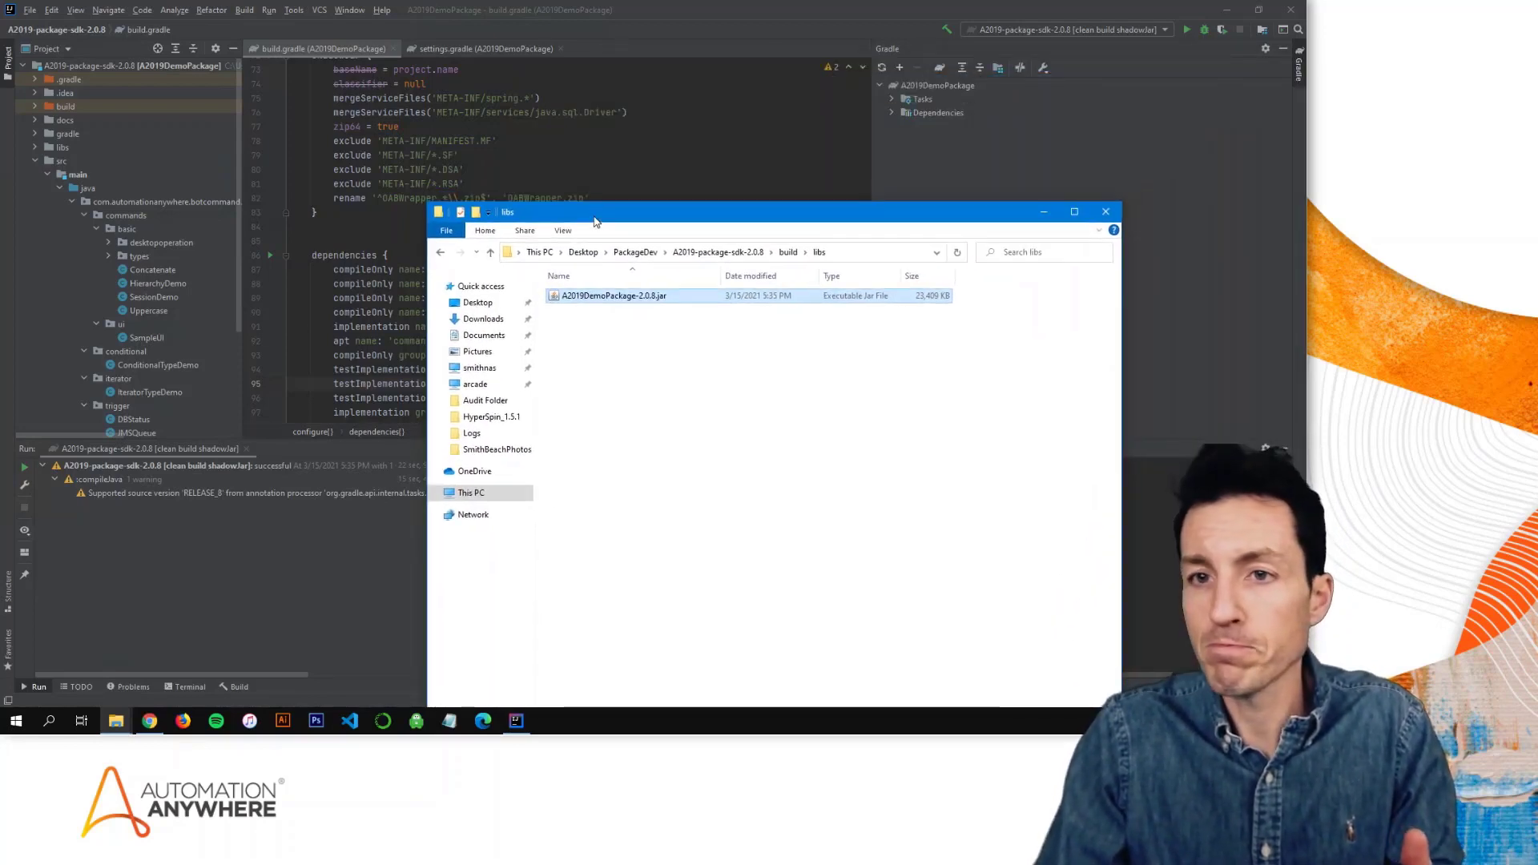